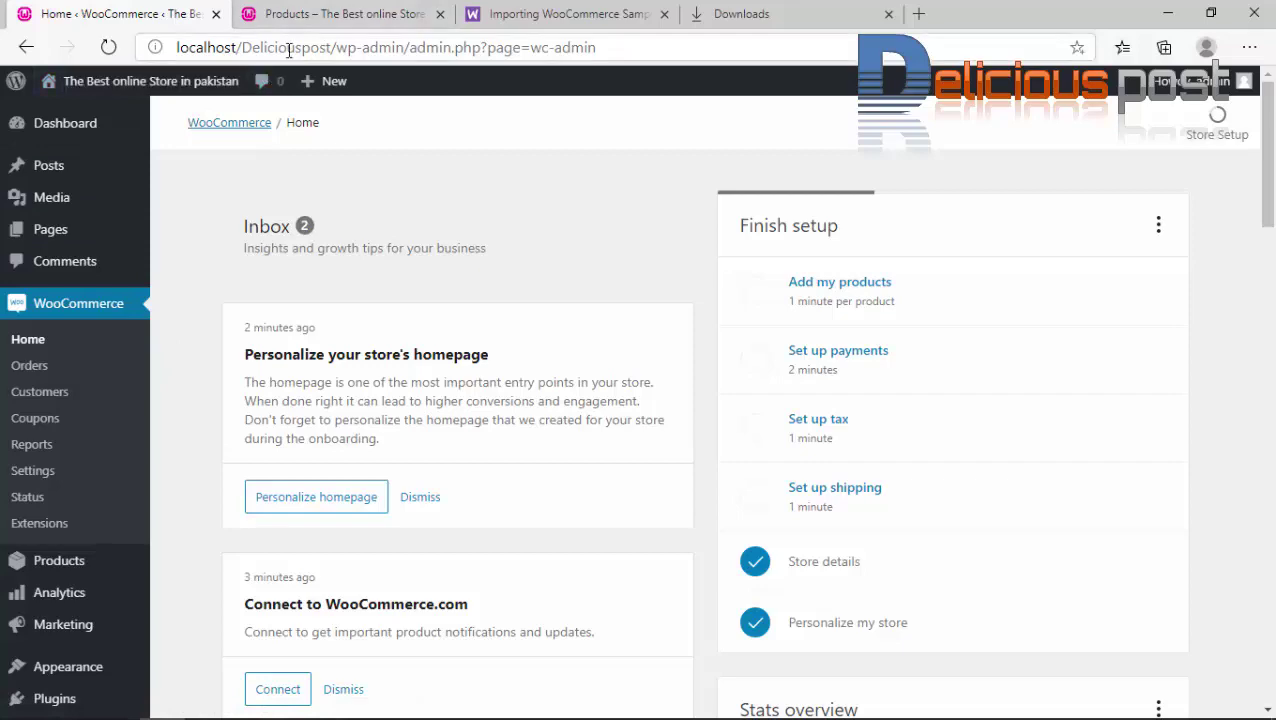
Go from the WooCommerce home page to the main WordPress admin dashboard at localhost/Deliciouspost/wp-admin/.
drag(405, 47, 598, 47)
key(BackSpace)
key(Return)
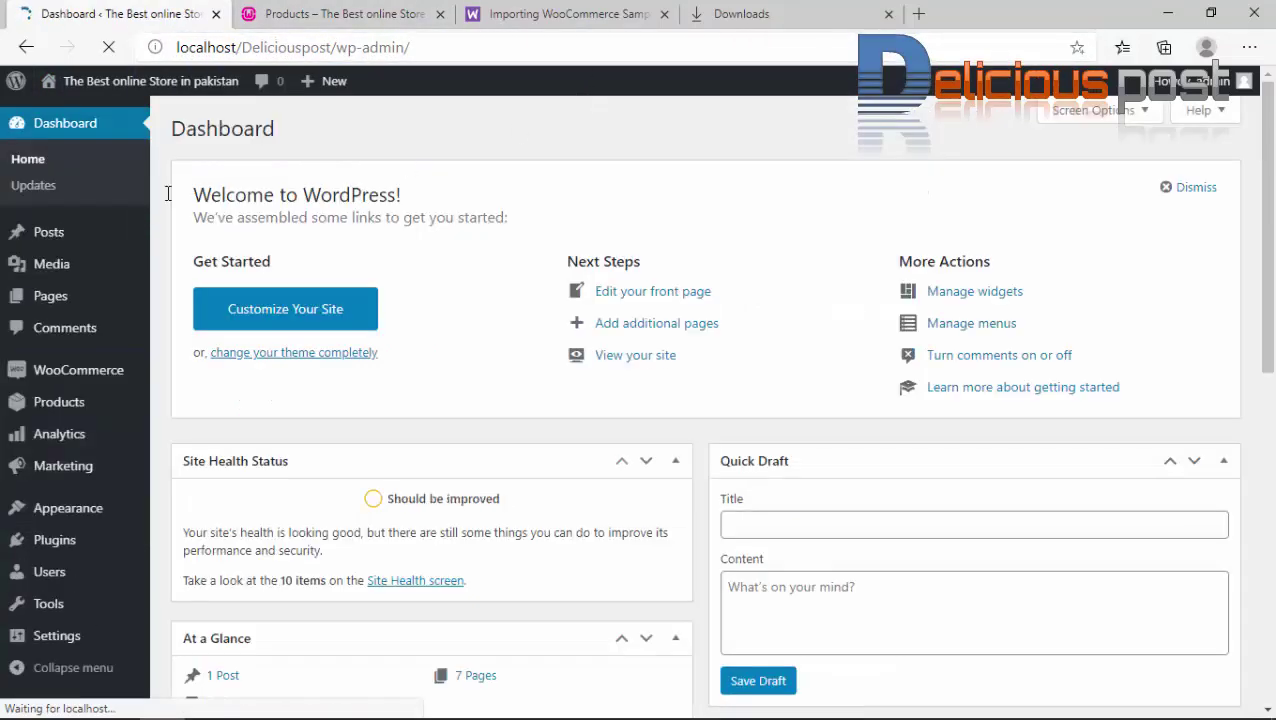
Look over the store's Shop page and the widgets on the admin dashboard.
click(372, 10)
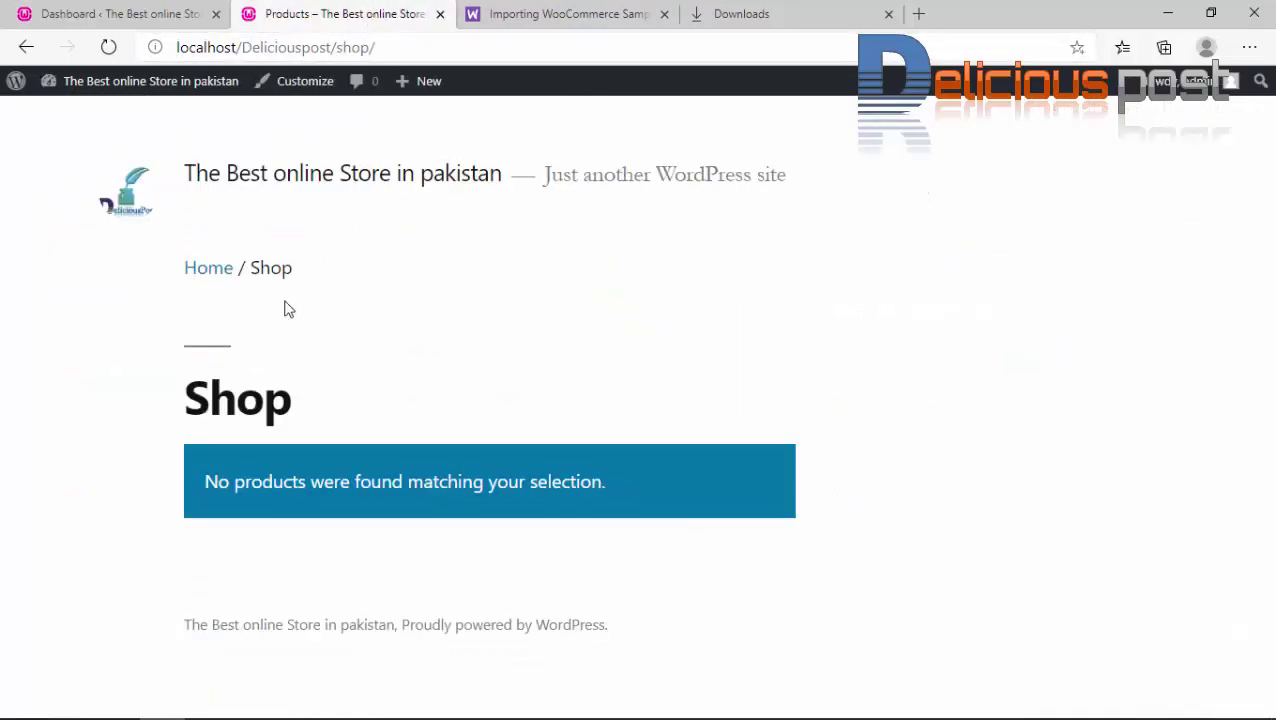
click(126, 10)
scroll(284, 488, down, 8)
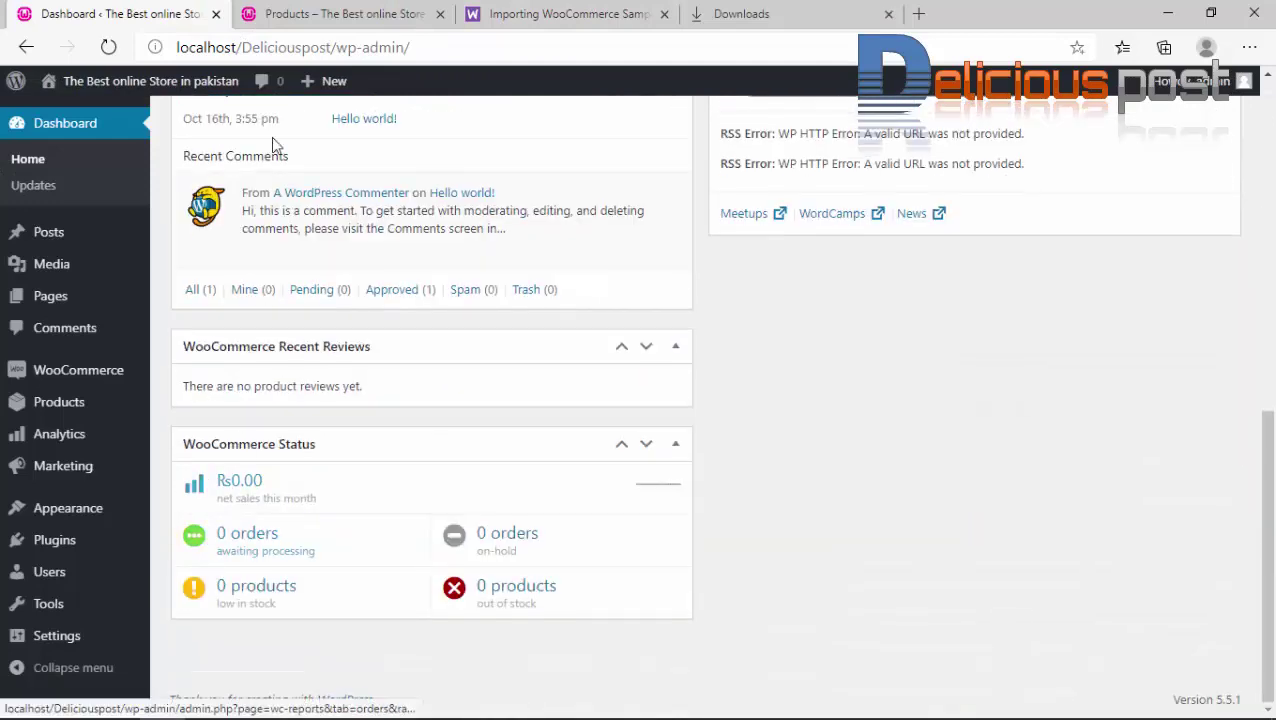
click(300, 14)
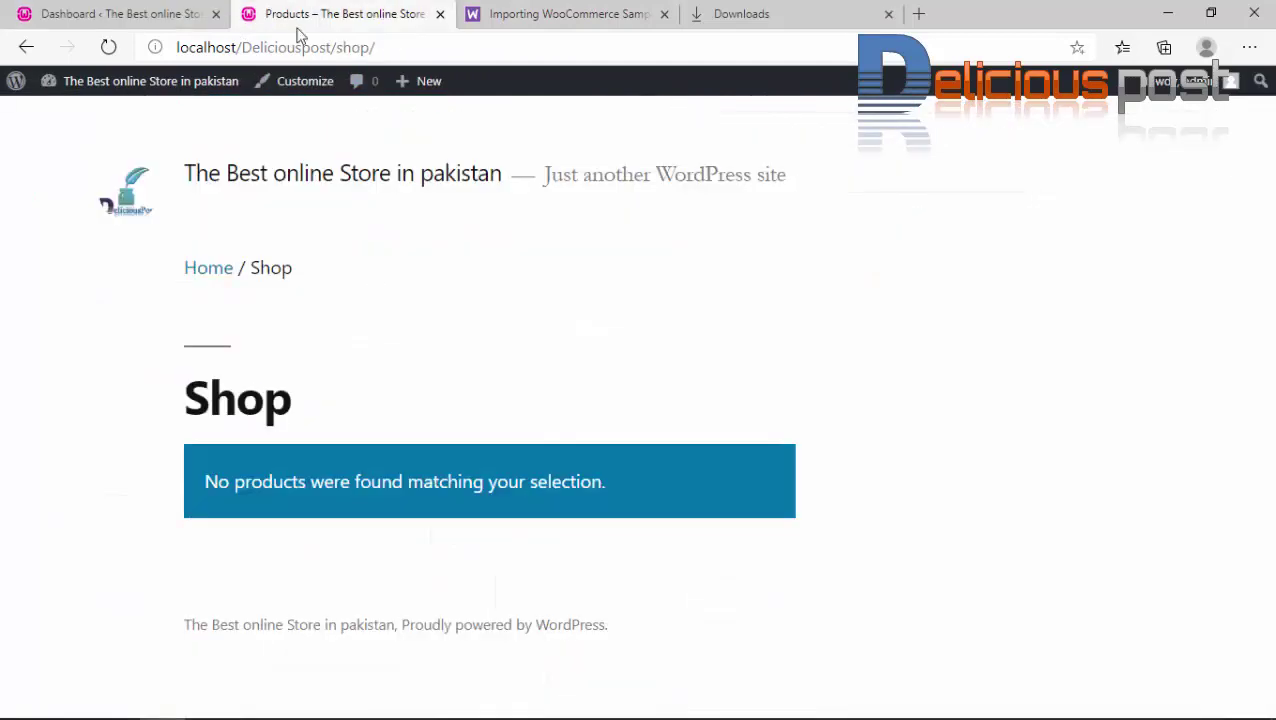
click(140, 14)
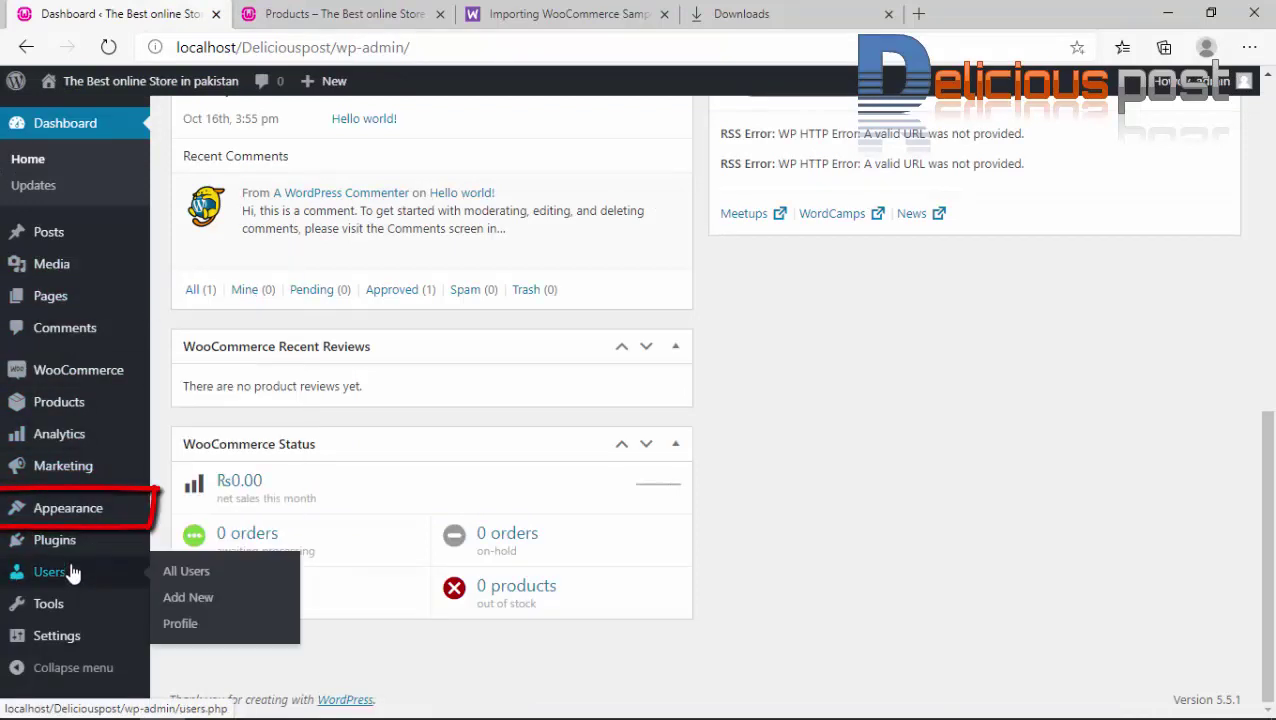
Delete the existing Main Menu from the site's navigation menus and confirm the deletion.
click(67, 512)
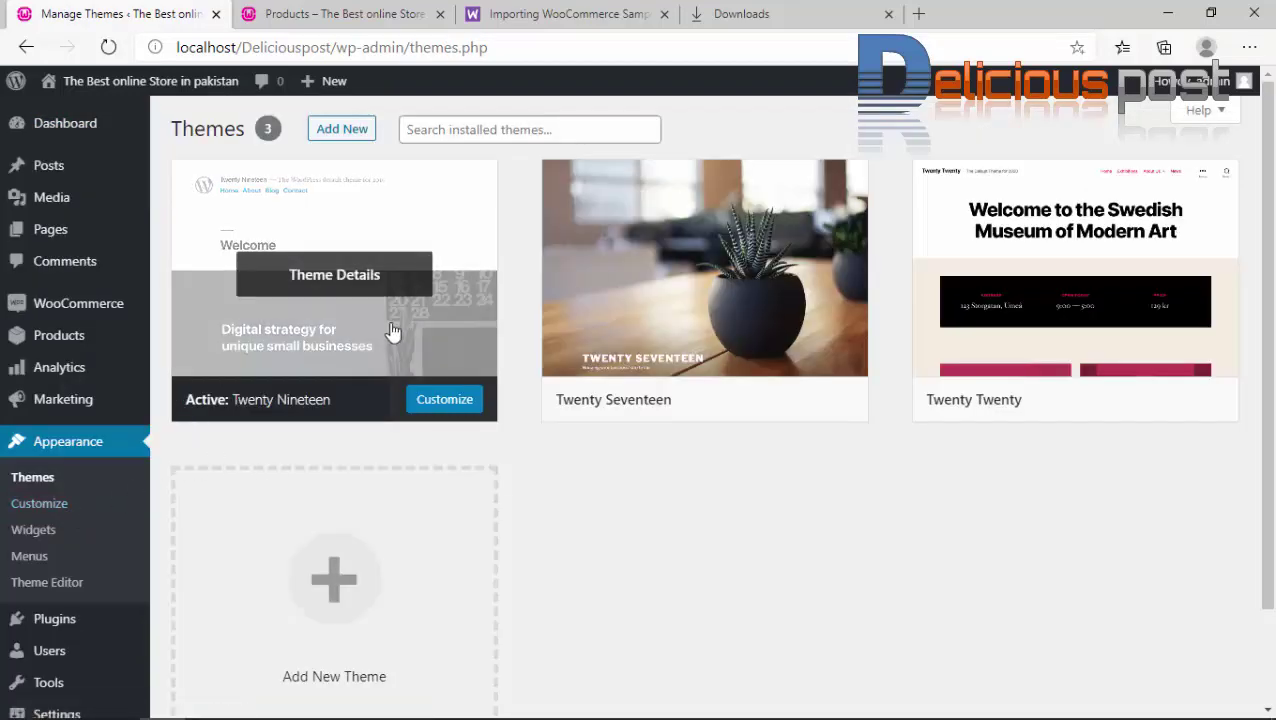
click(45, 567)
scroll(500, 490, down, 1)
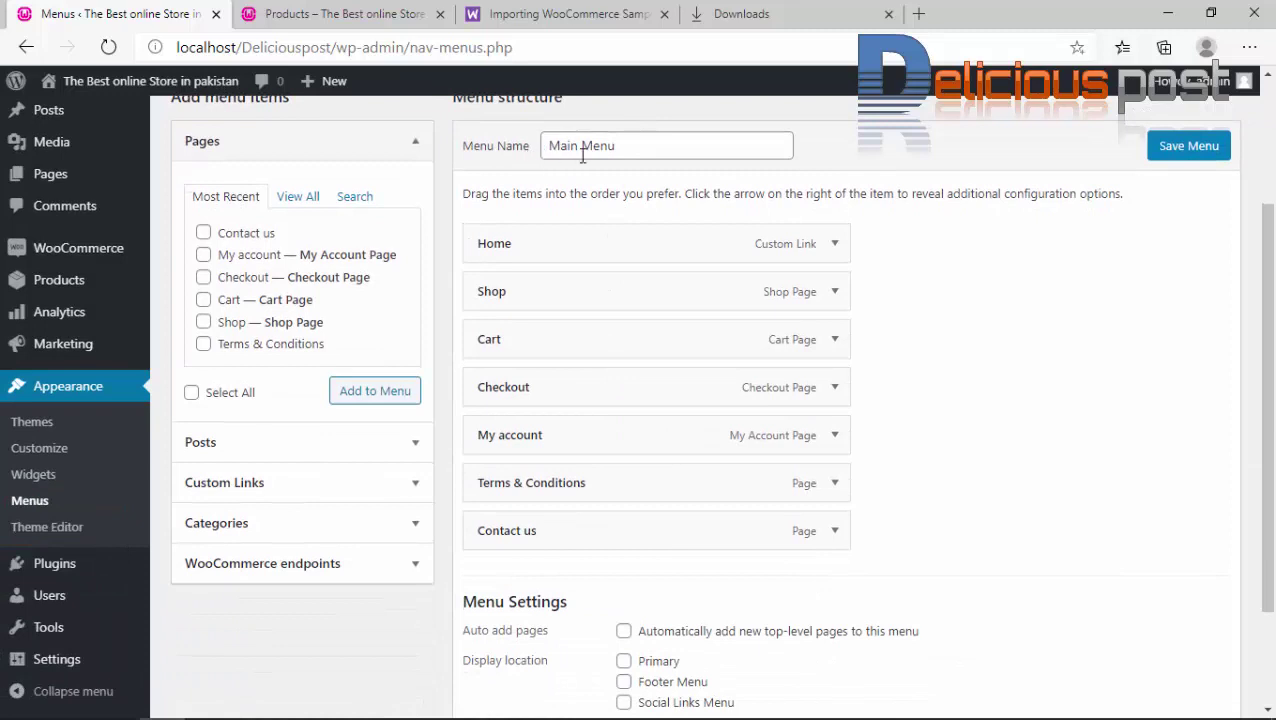
click(668, 149)
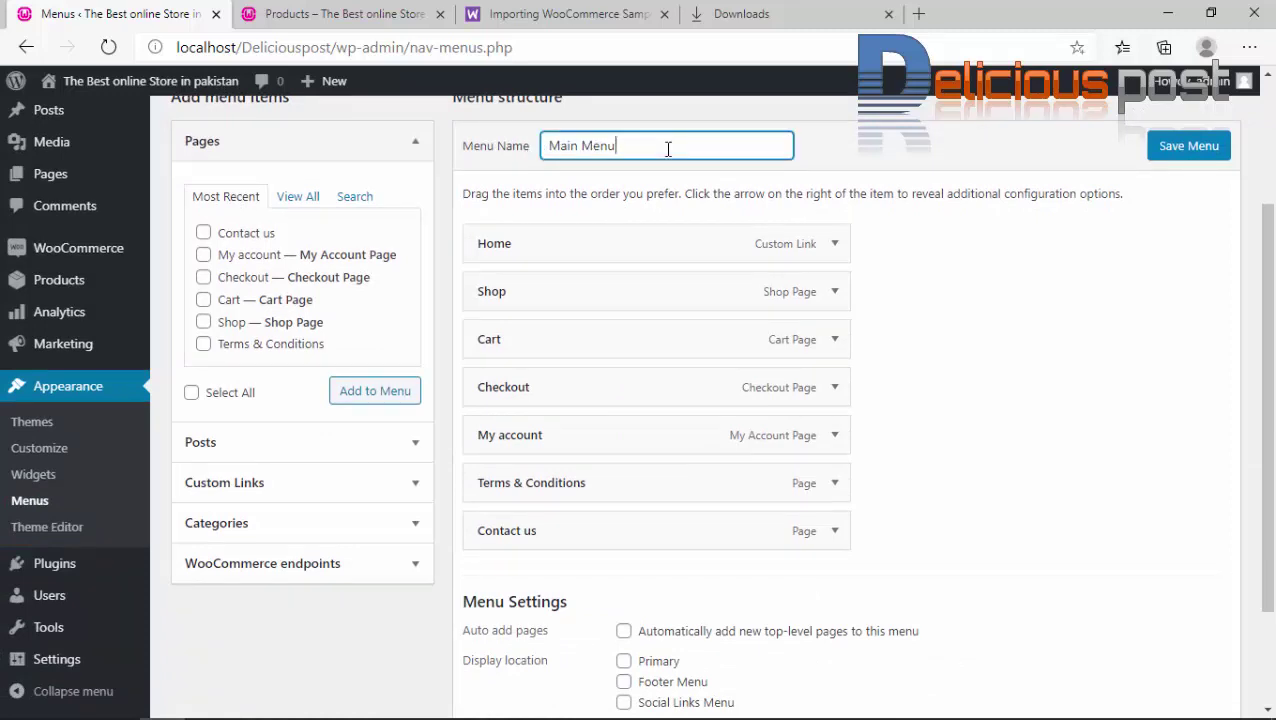
scroll(770, 400, down, 3)
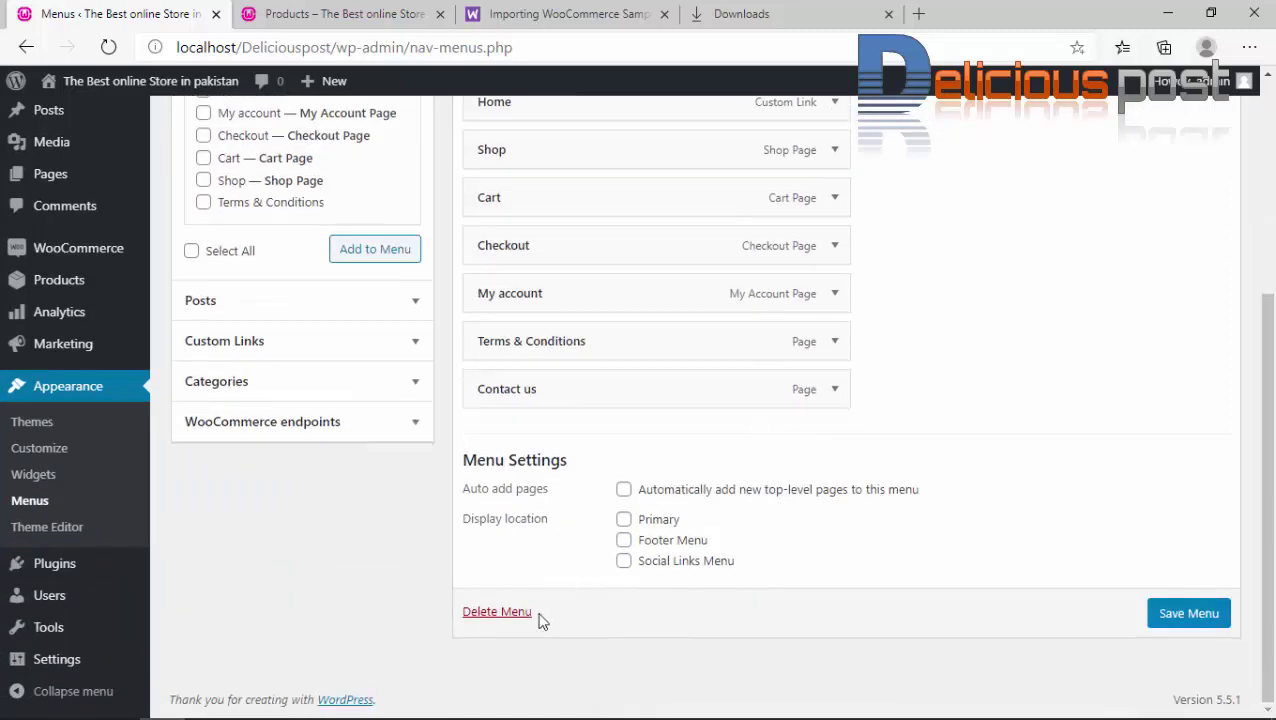
click(507, 615)
click(729, 165)
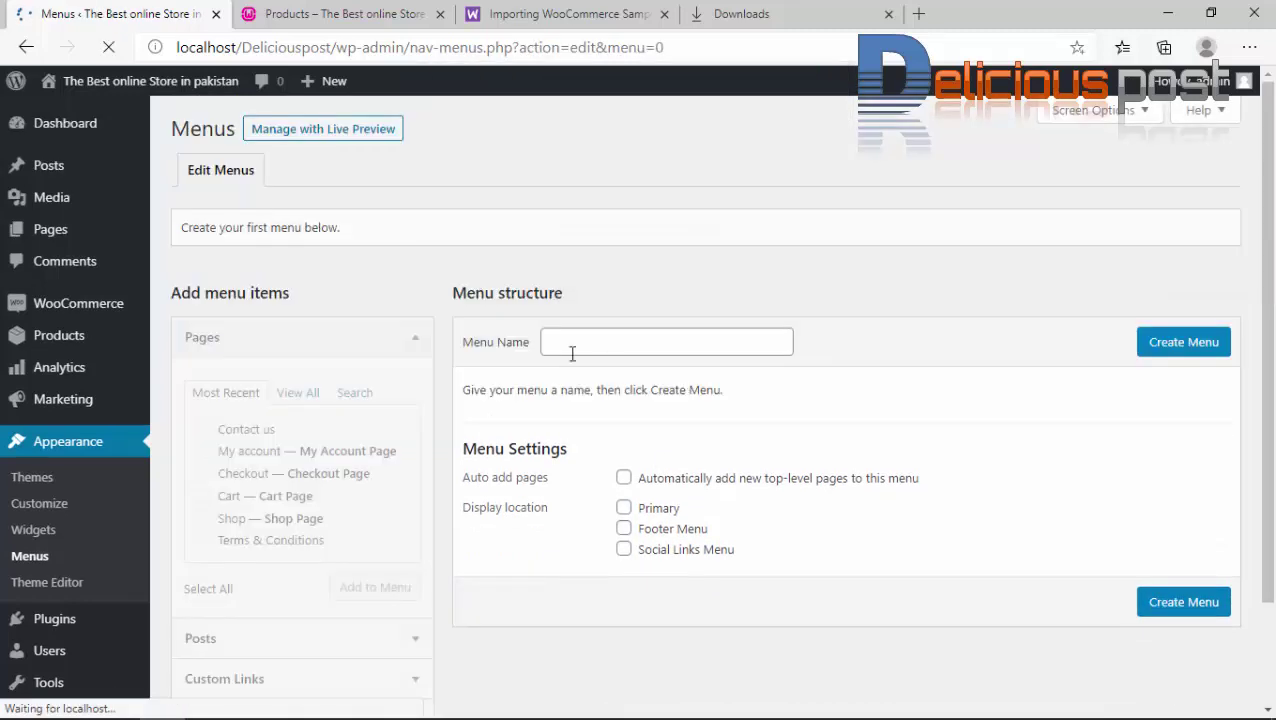
Create a new navigation menu named Main Menu.
click(578, 348)
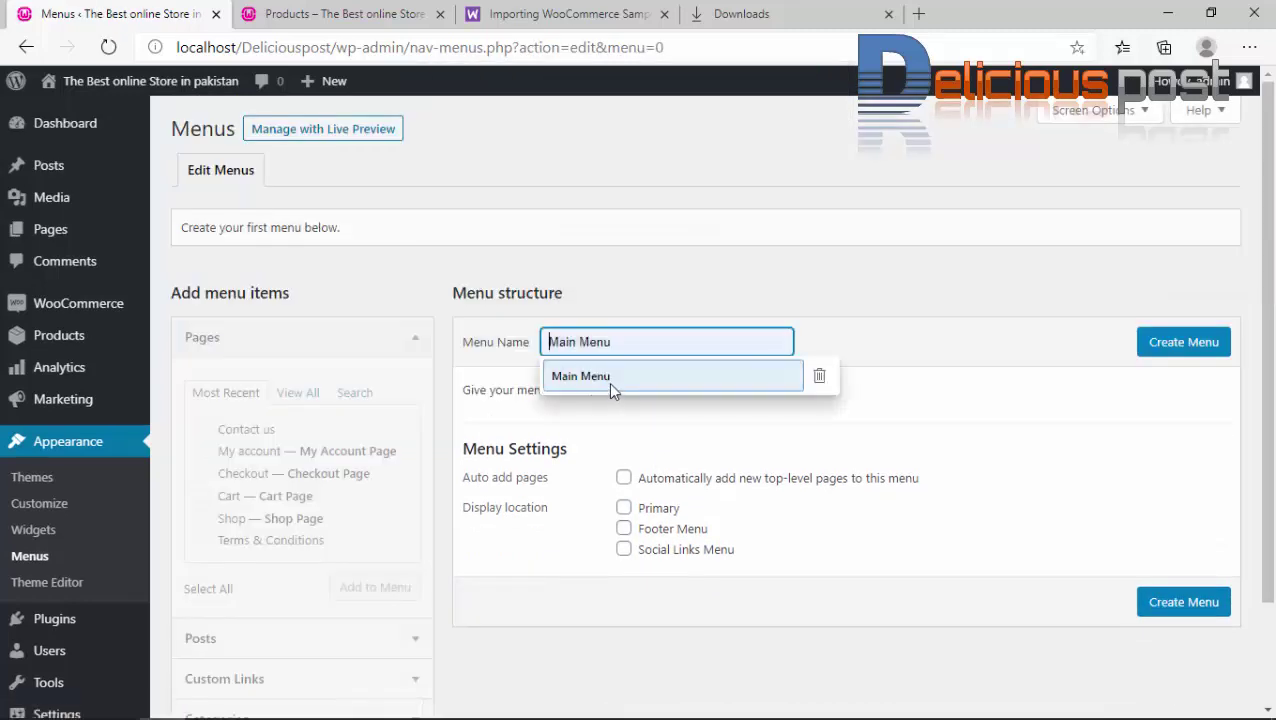
click(608, 382)
click(1150, 346)
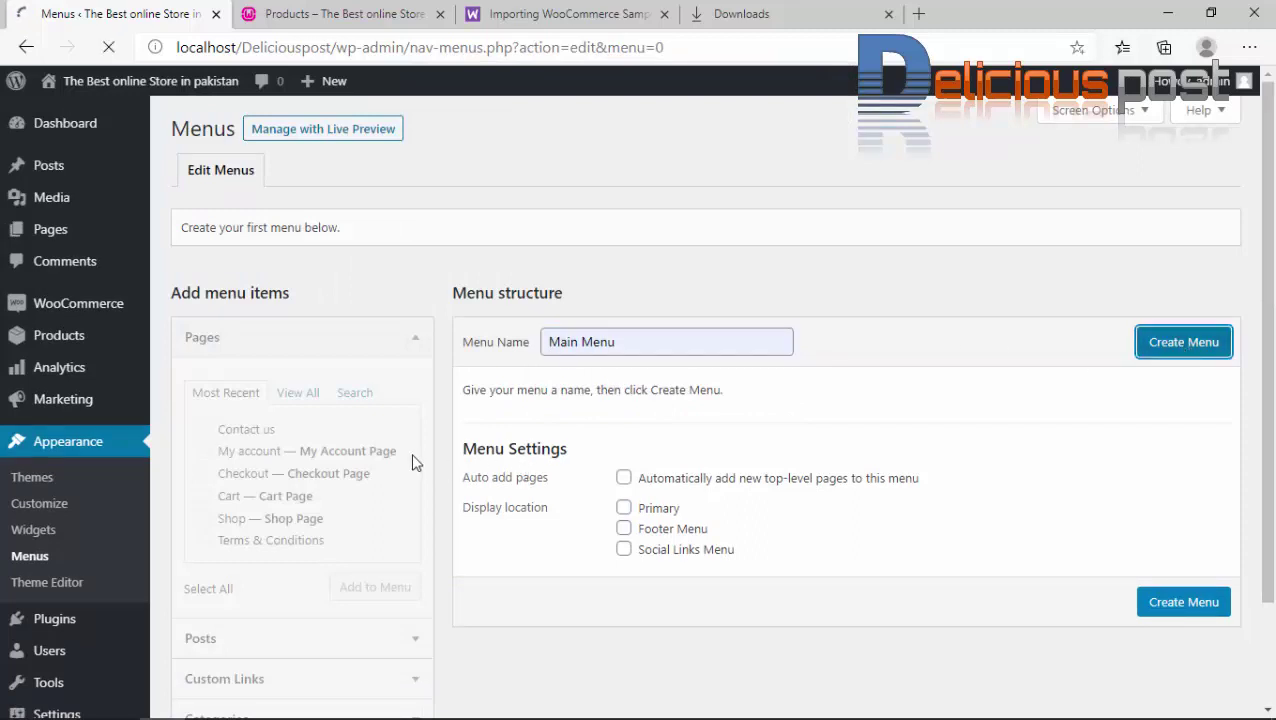
scroll(620, 505, down, 2)
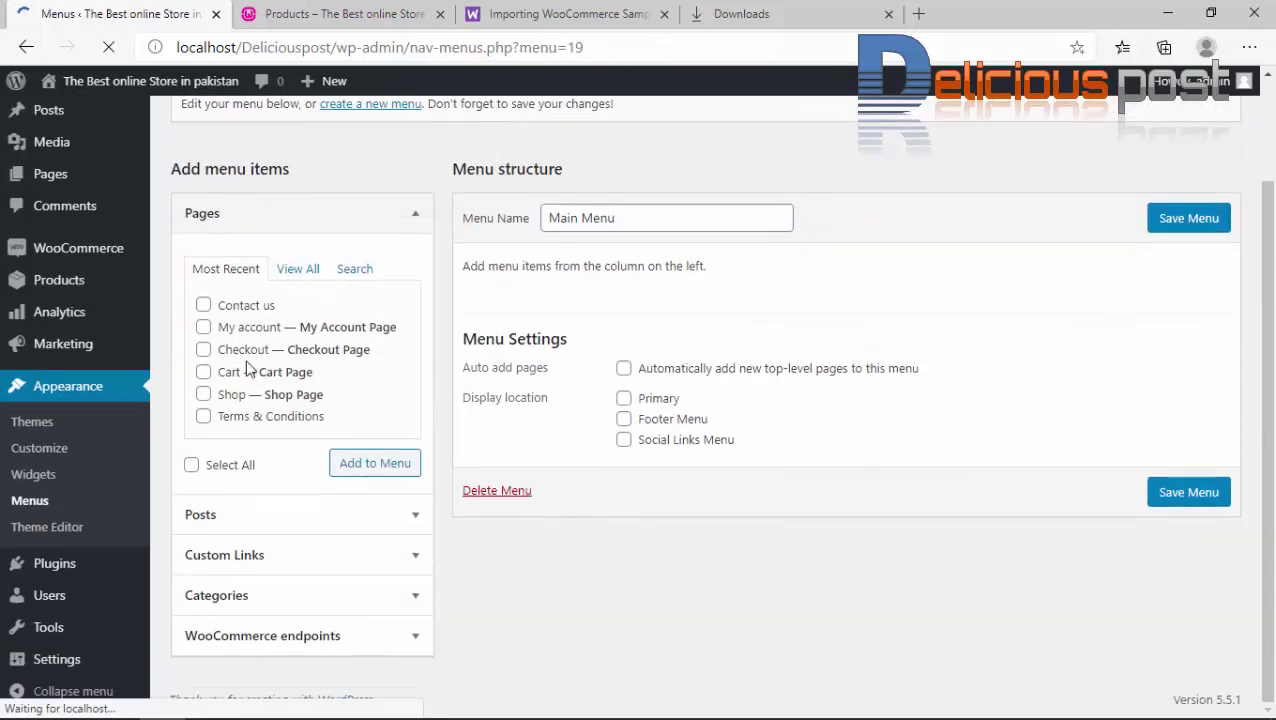
Add the Homepage, Shop, Cart, Checkout, Contact us and Terms & Conditions pages to Main Menu.
click(310, 270)
click(205, 309)
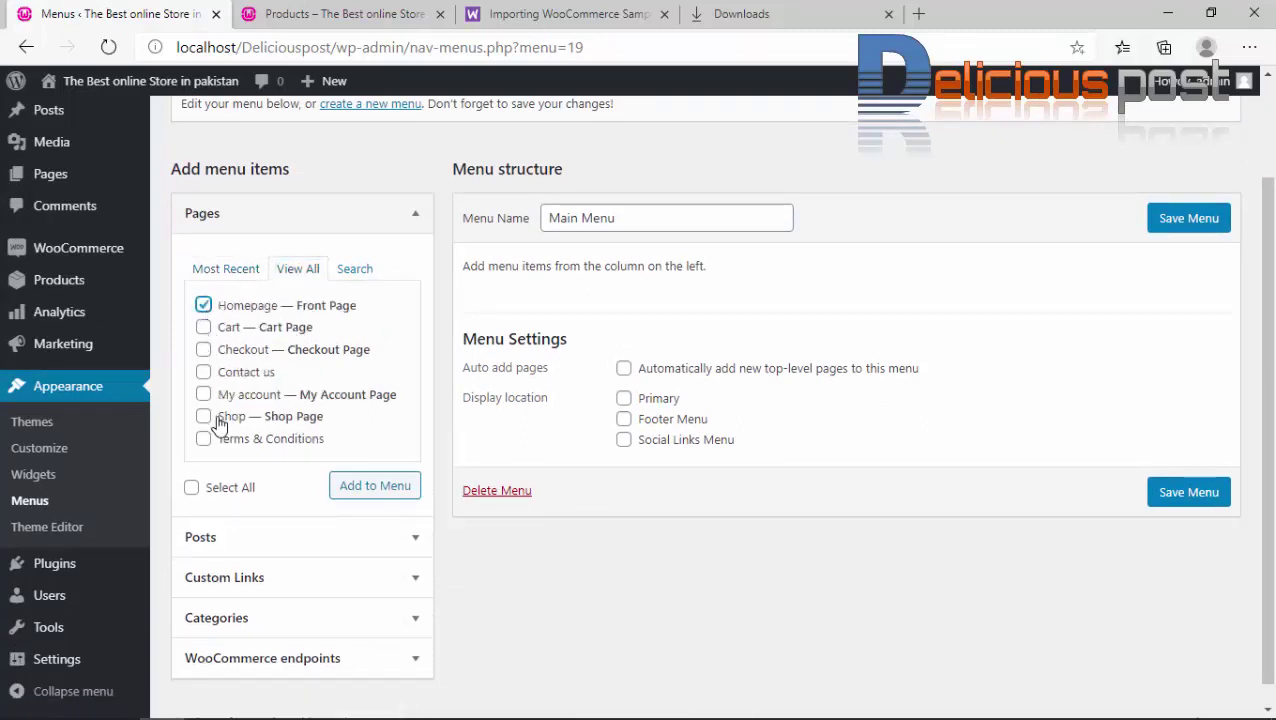
click(204, 417)
click(204, 328)
click(204, 350)
click(204, 372)
click(204, 440)
click(394, 490)
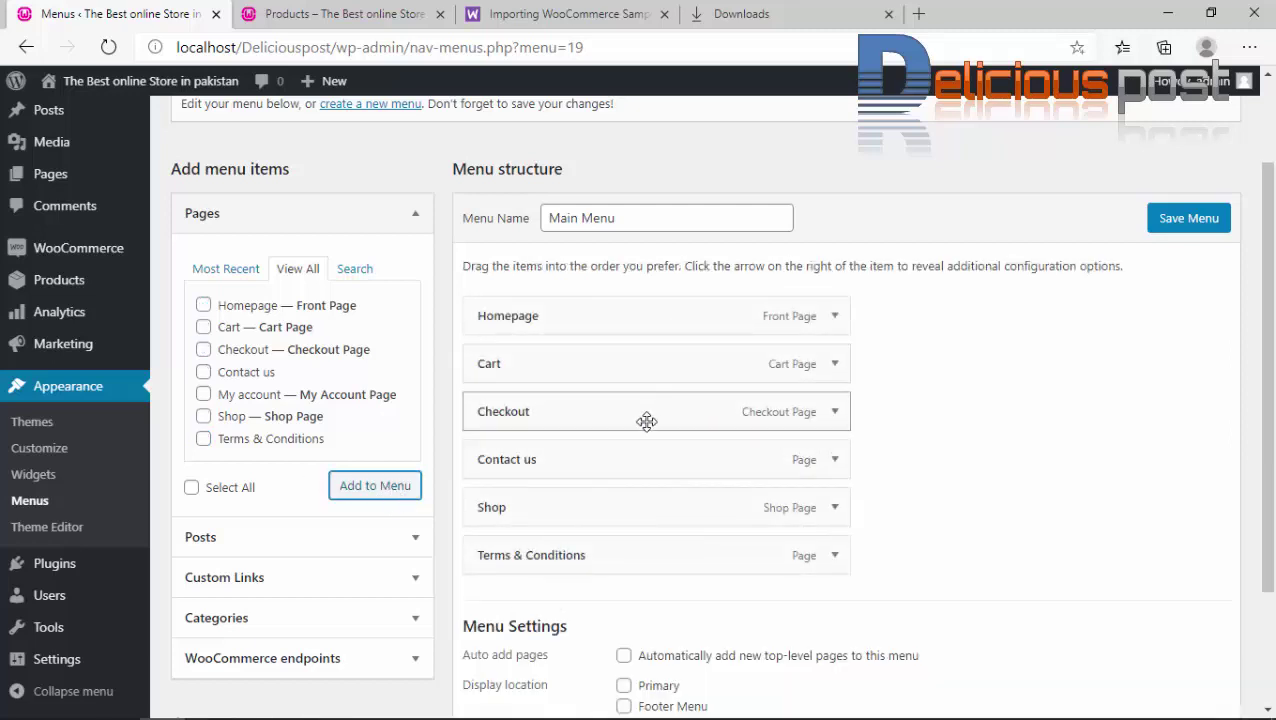
Move the Shop item directly below Homepage in the menu structure and save the menu.
drag(599, 520, 606, 375)
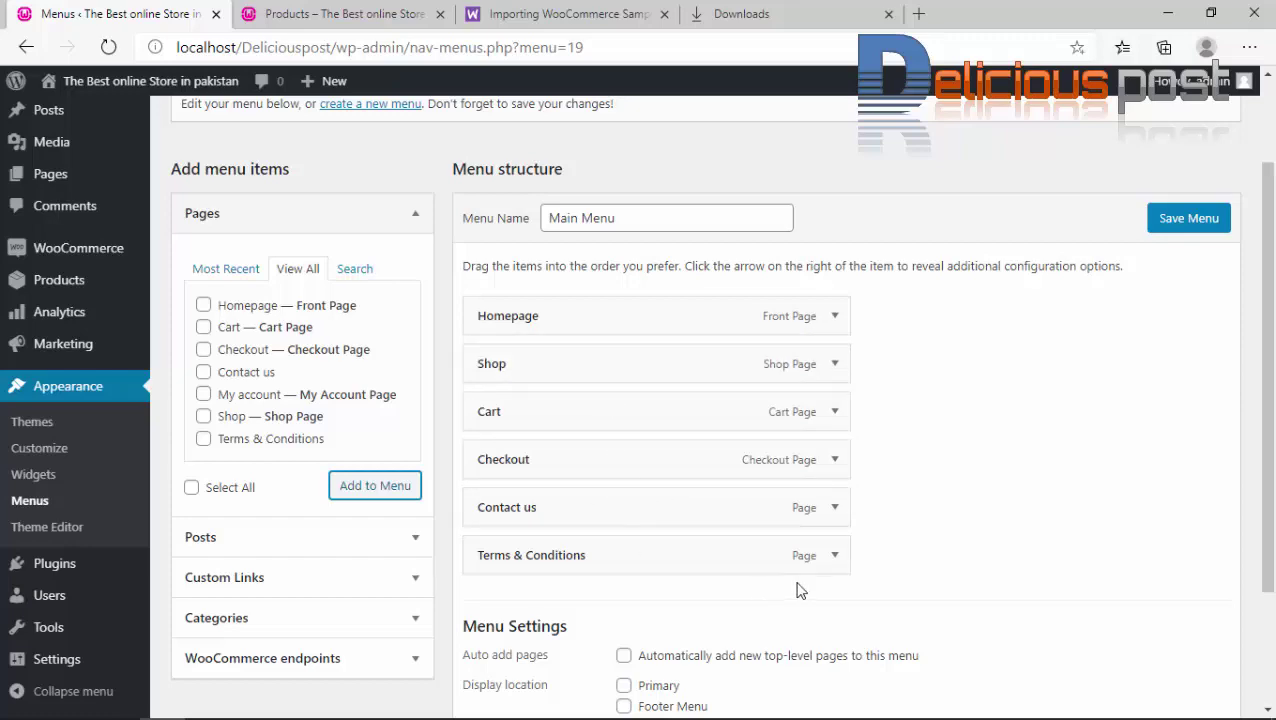
click(1171, 219)
scroll(709, 590, down, 3)
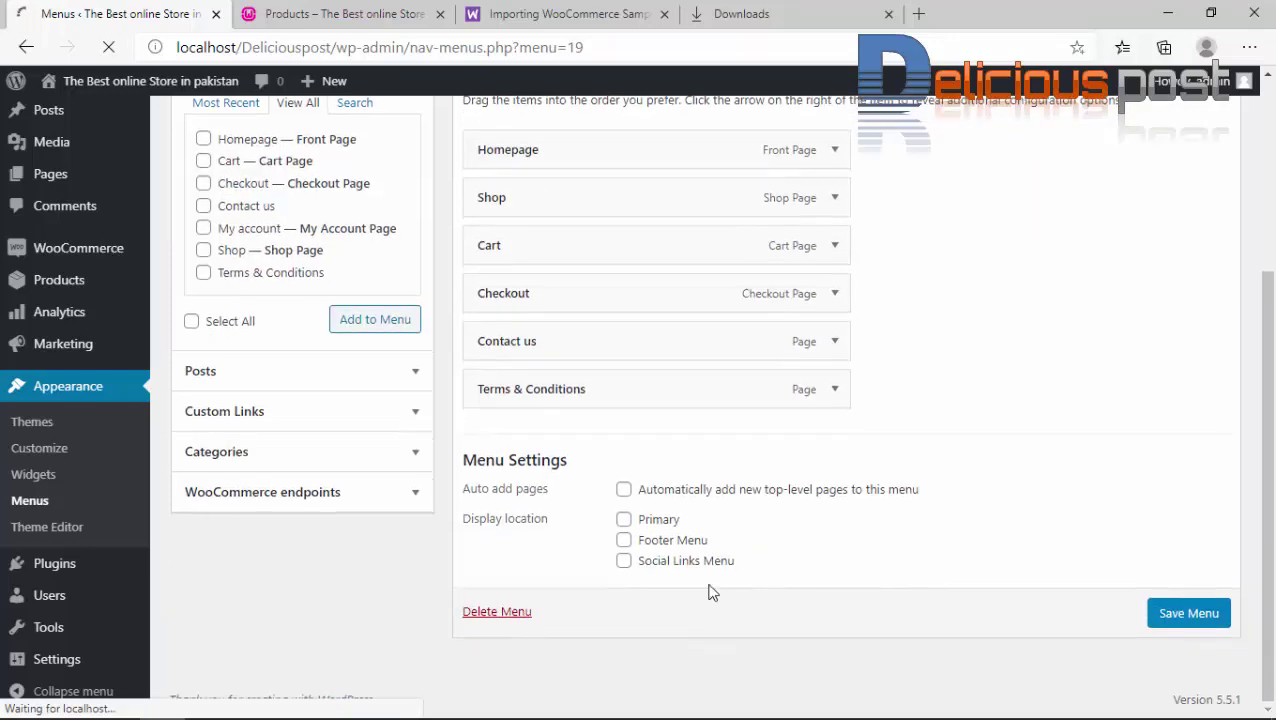
scroll(635, 481, down, 3)
Reload the Shop page and the store's homepage to check for the navigation menu.
click(345, 14)
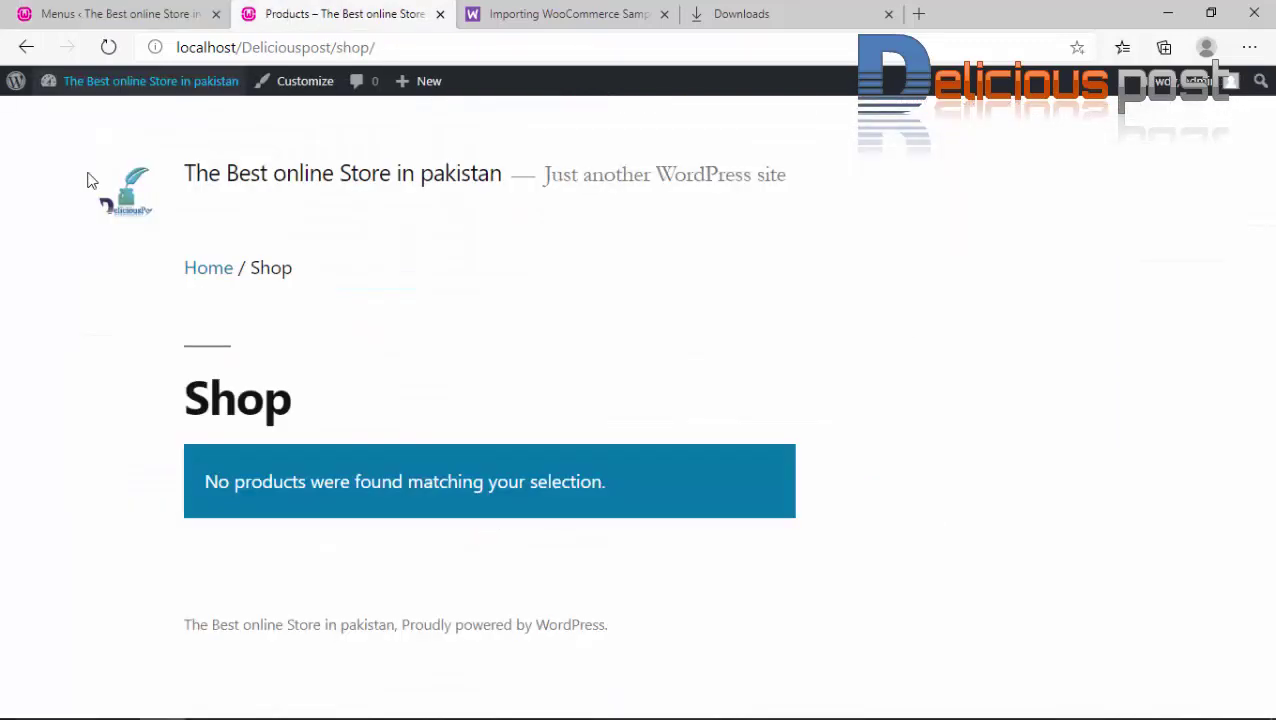
click(108, 47)
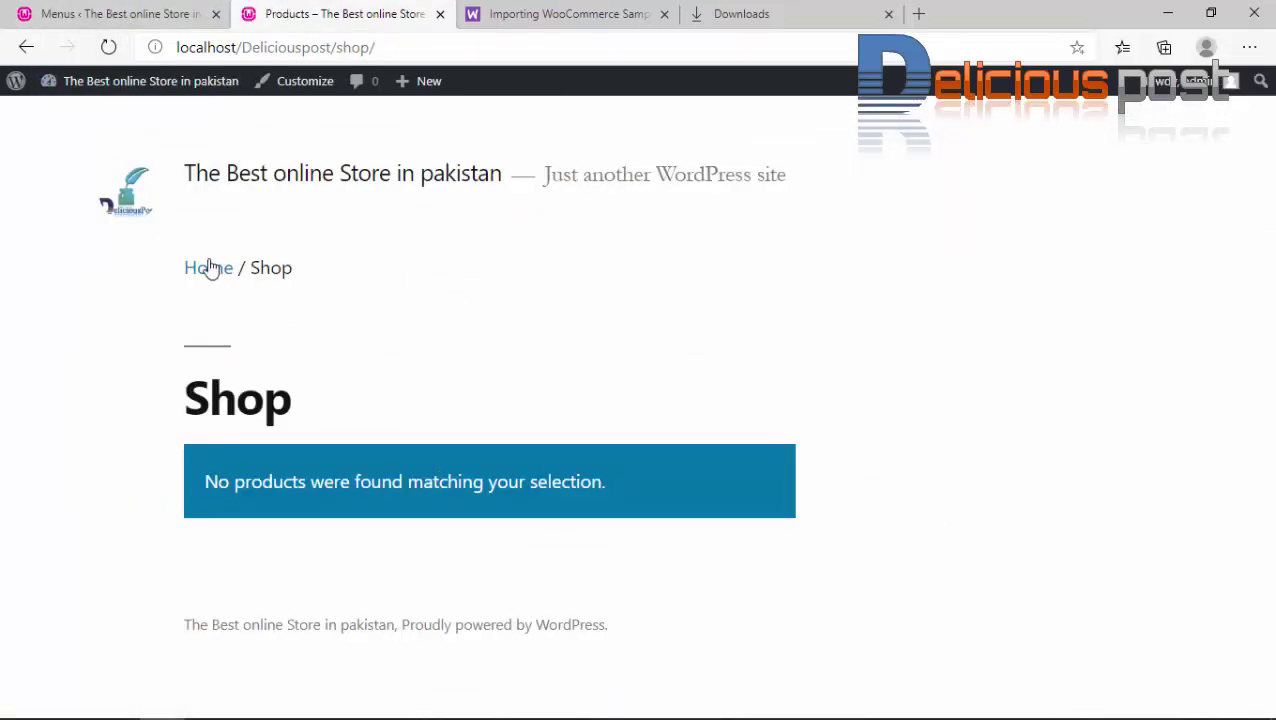
click(108, 47)
Set Main Menu to add new top-level pages automatically, assign it to the Primary display location and save it.
click(120, 14)
click(623, 489)
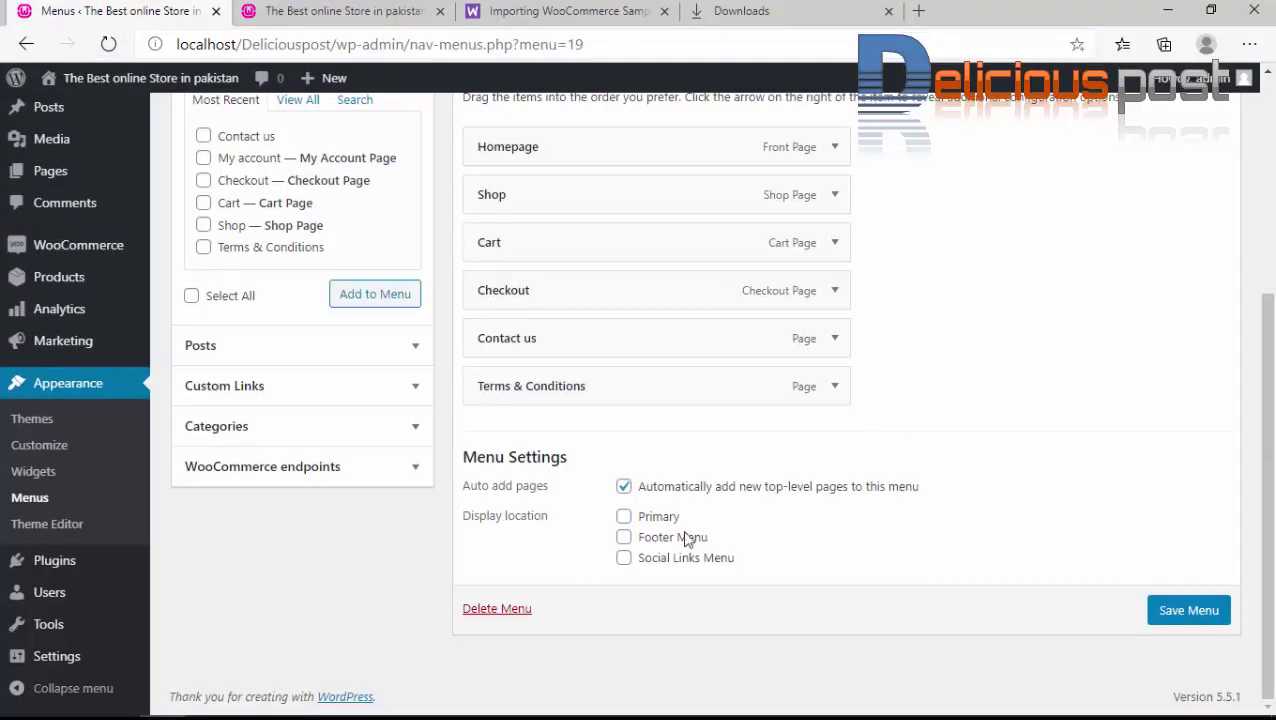
click(645, 520)
click(1168, 608)
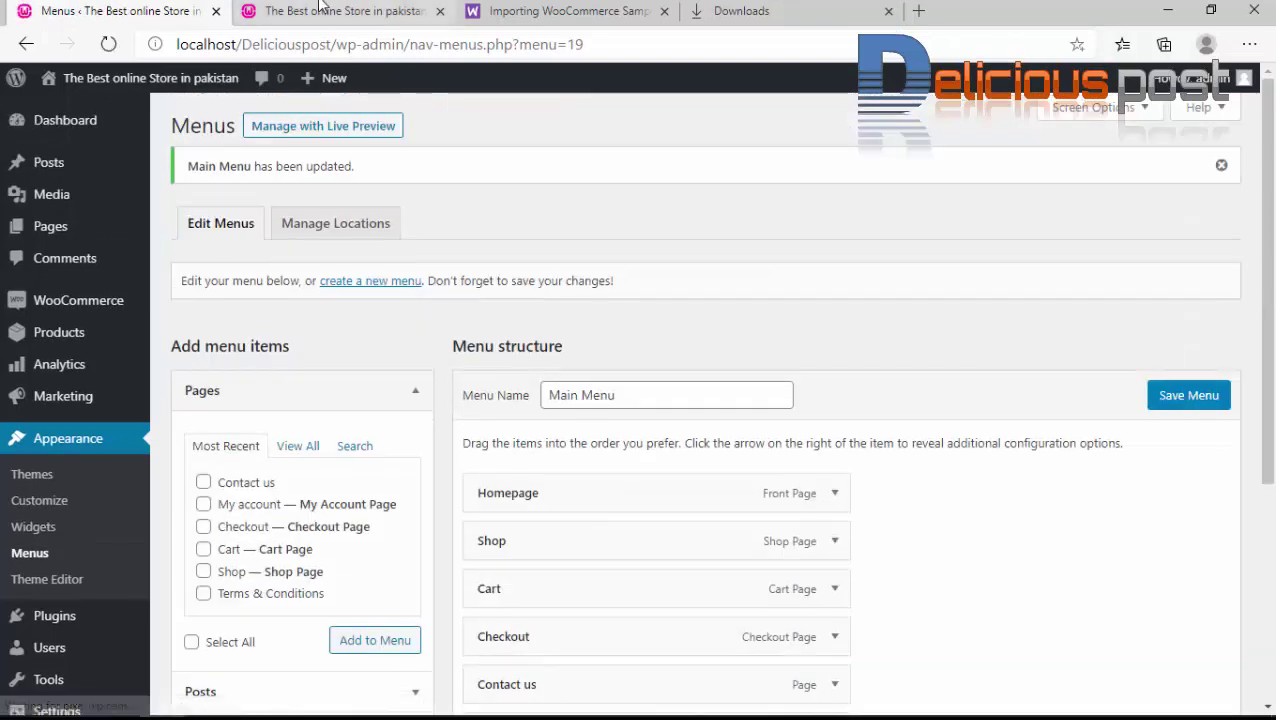
Reload the store's homepage and check the navigation links in the site header.
click(320, 11)
mouse_move(85, 77)
click(108, 44)
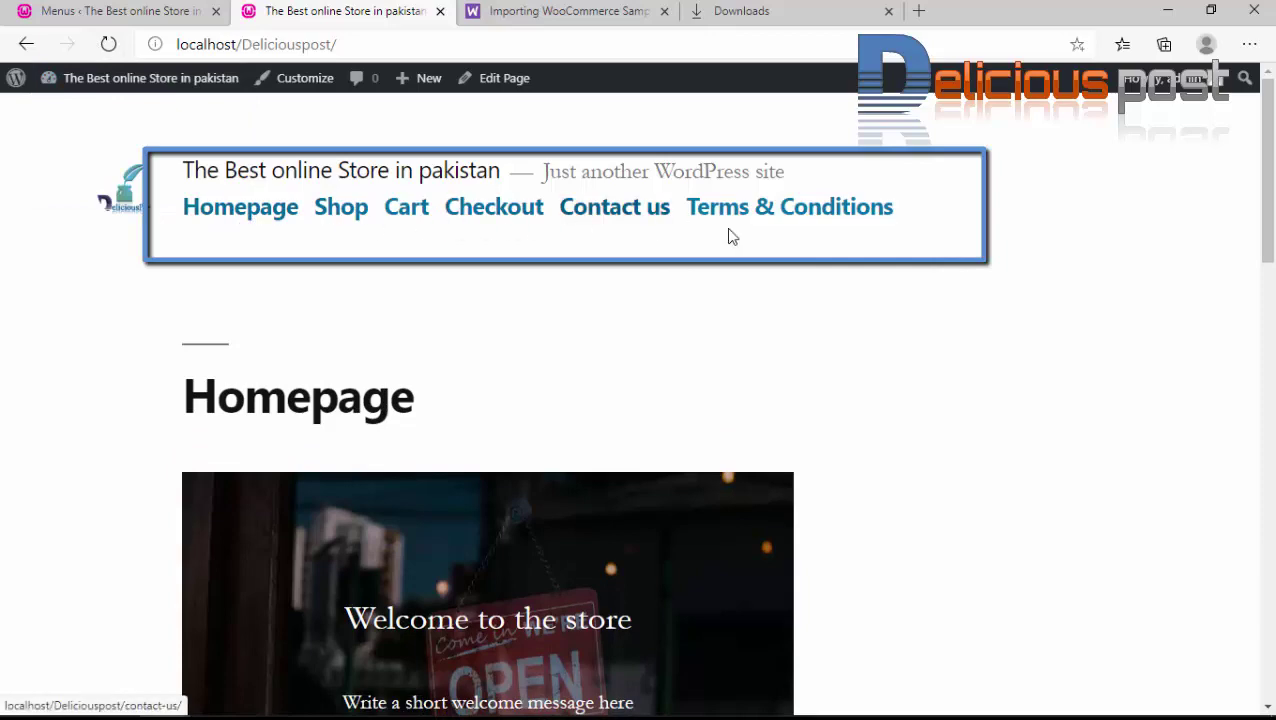
Run the WooCommerce products (CSV) importer from the WordPress import tools.
key(ctrl+shift+Tab)
scroll(285, 527, down, 3)
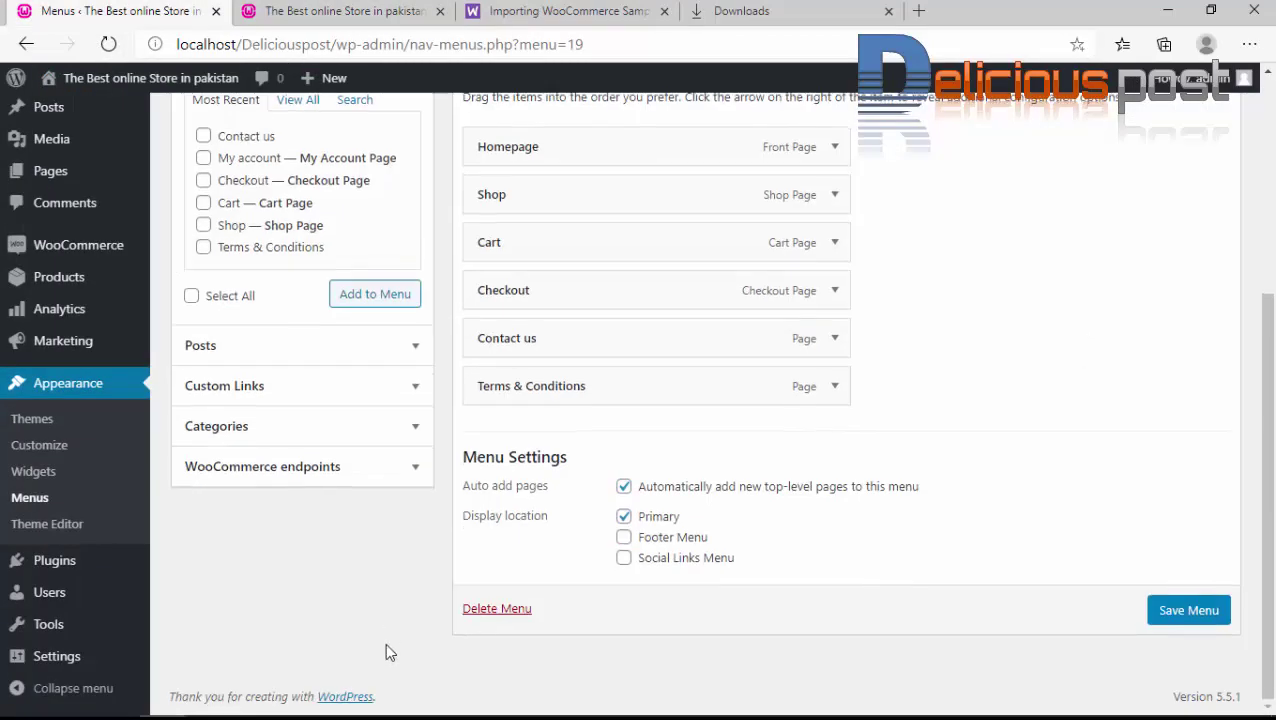
click(45, 624)
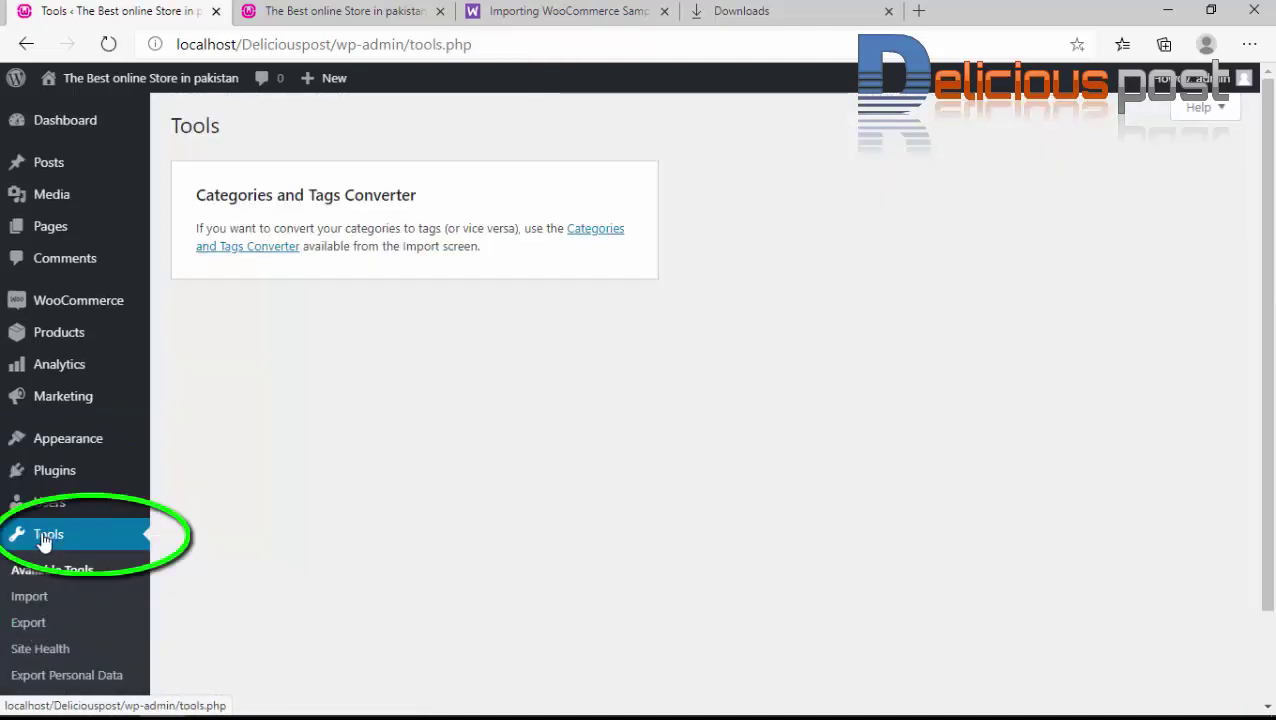
click(62, 597)
scroll(342, 555, down, 3)
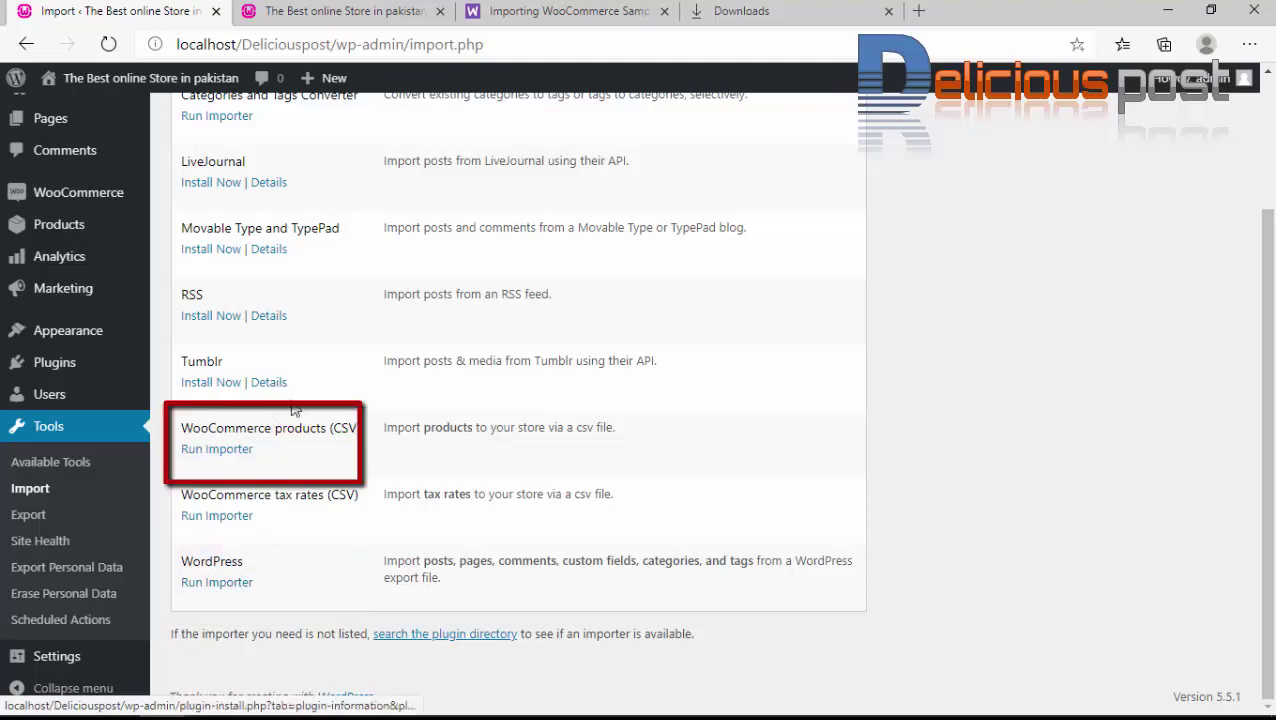
click(238, 463)
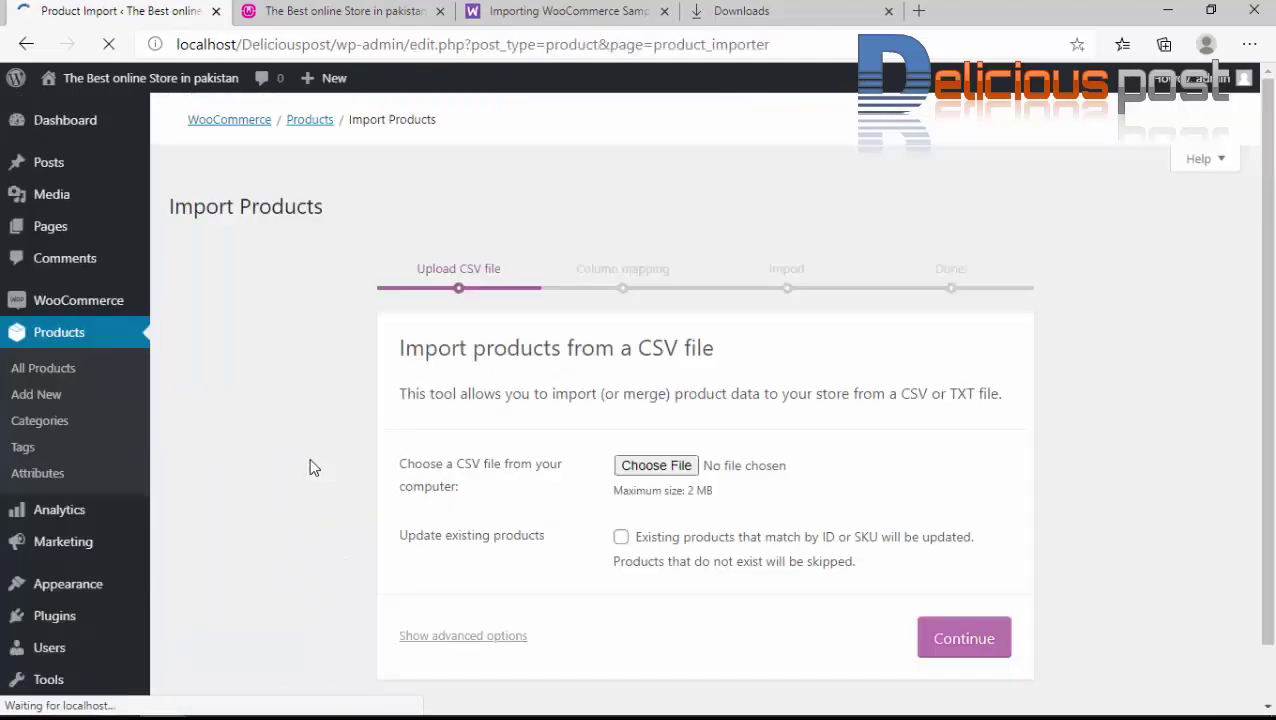
Choose sample_products.csv from WooCommerce's sample-data folder and continue to the column mapping.
scroll(593, 439, down, 1)
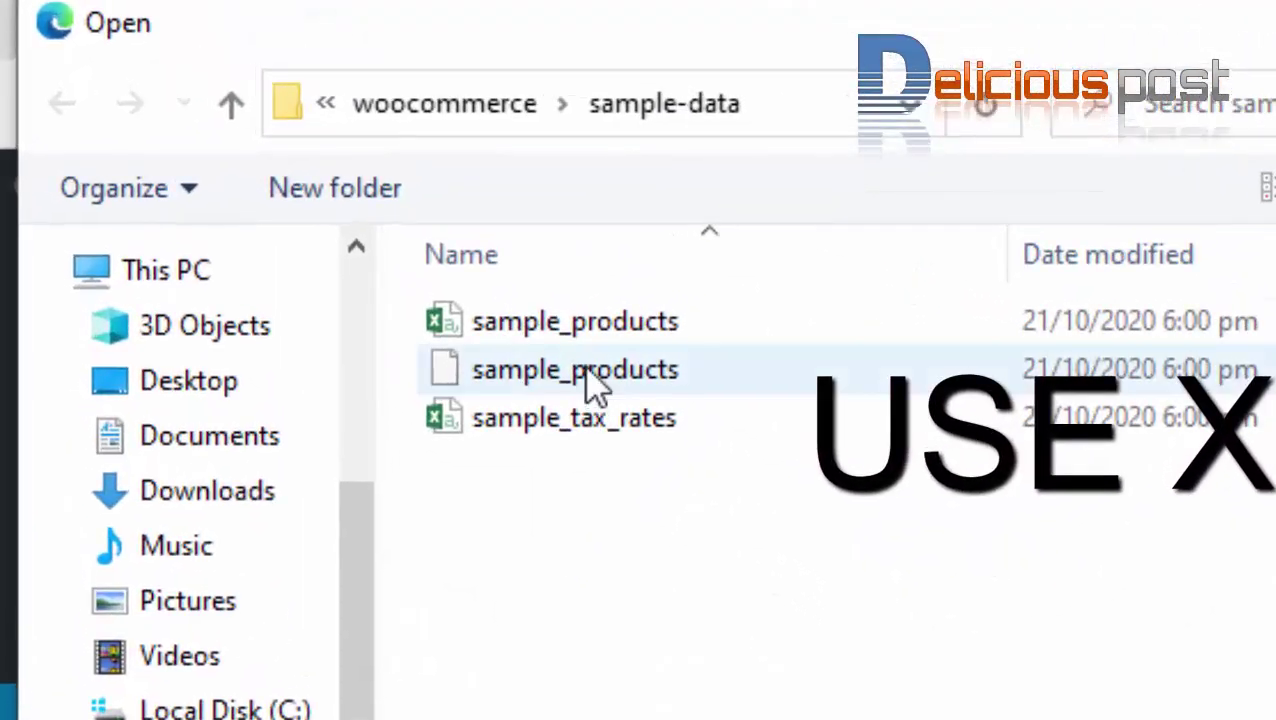
double_click(621, 336)
click(963, 576)
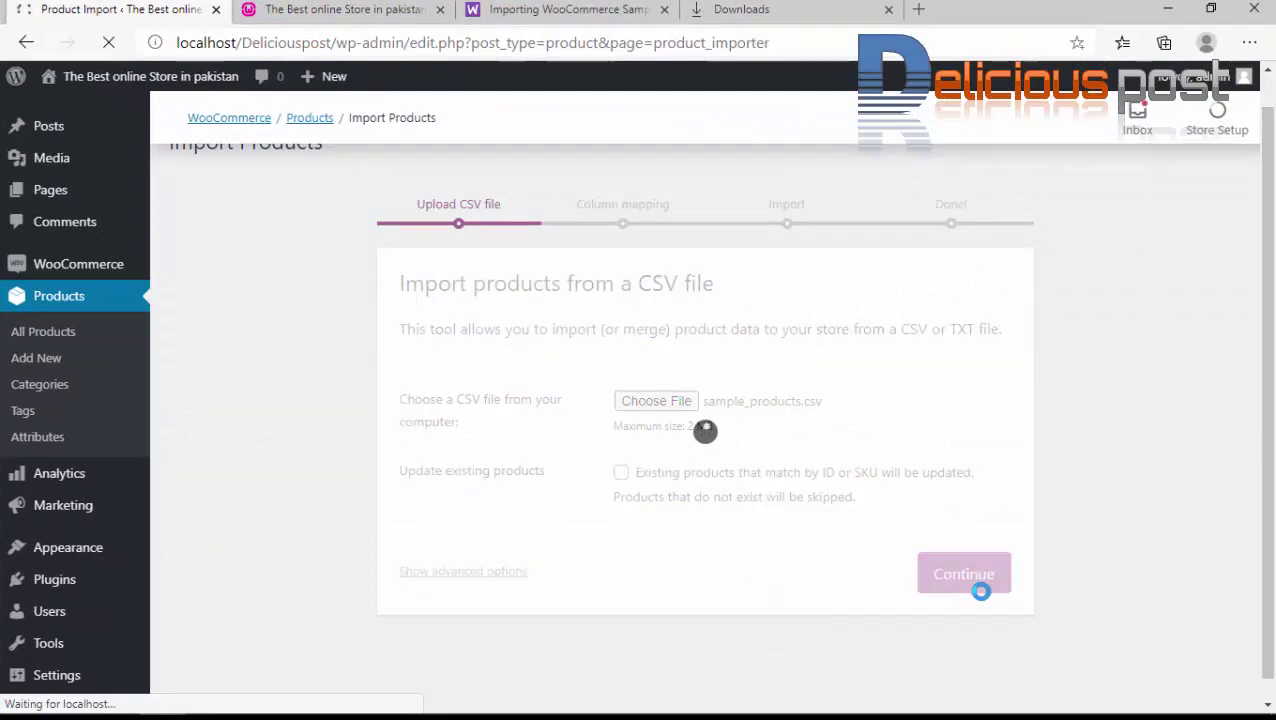
Keep the suggested column mapping for all product fields and run the import.
scroll(940, 596, down, 4)
scroll(930, 600, down, 20)
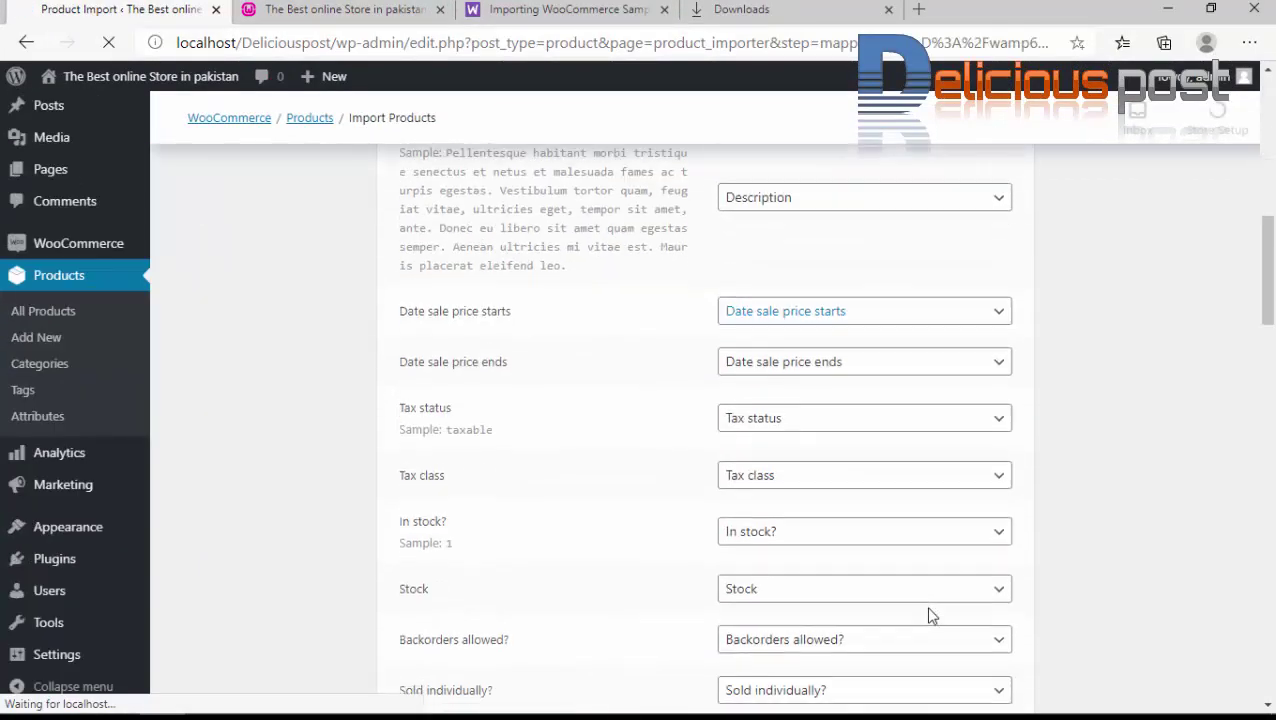
scroll(940, 660, down, 6)
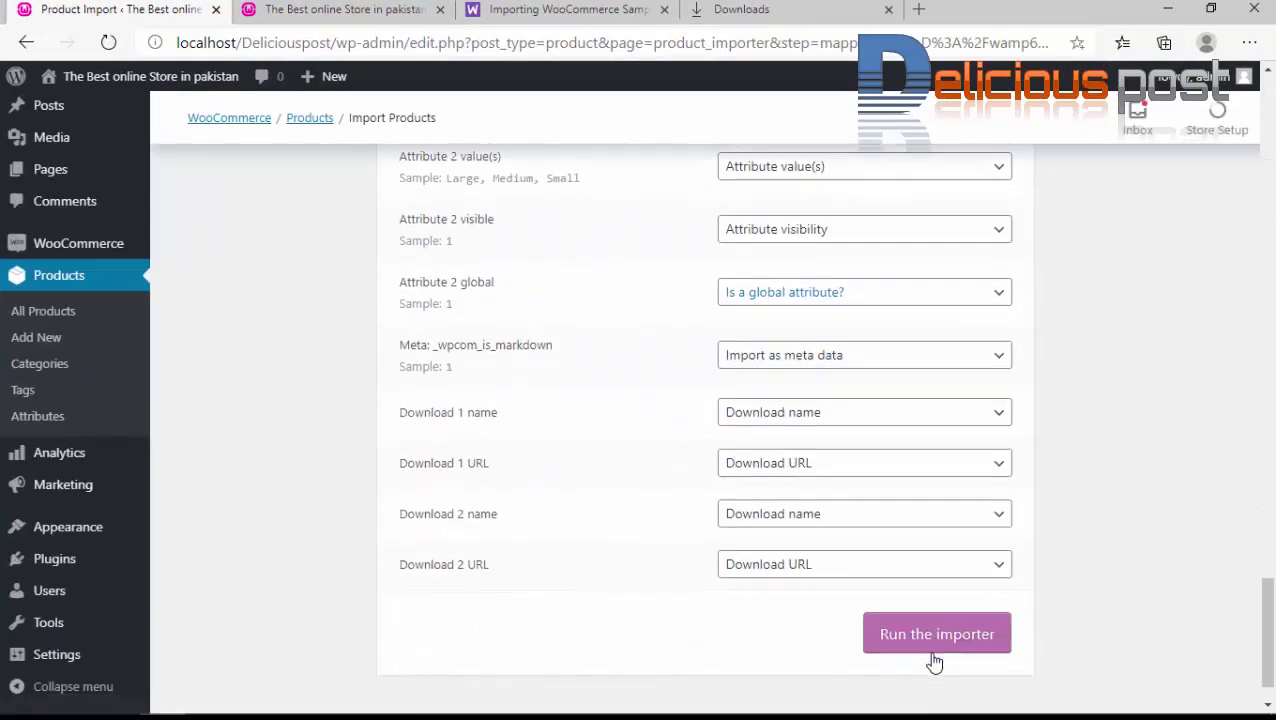
click(920, 576)
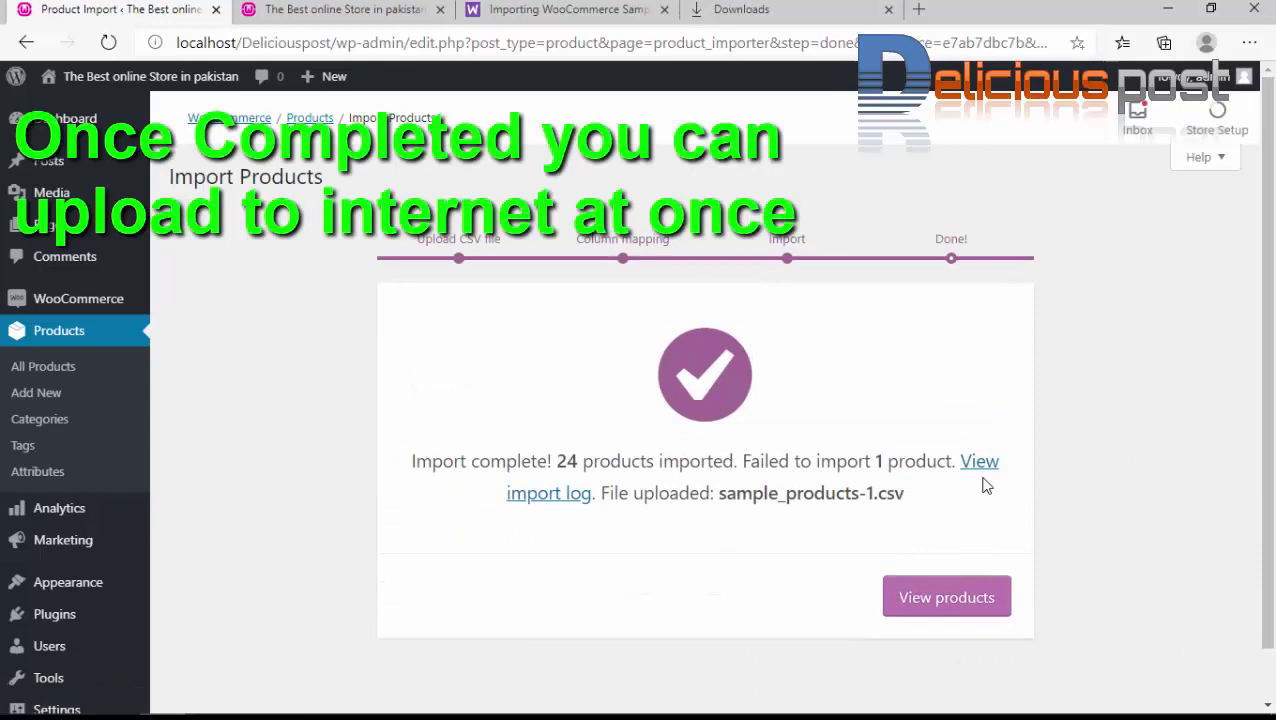
Look through the imported products in the admin product list and view the storefront.
click(934, 608)
scroll(350, 380, down, 10)
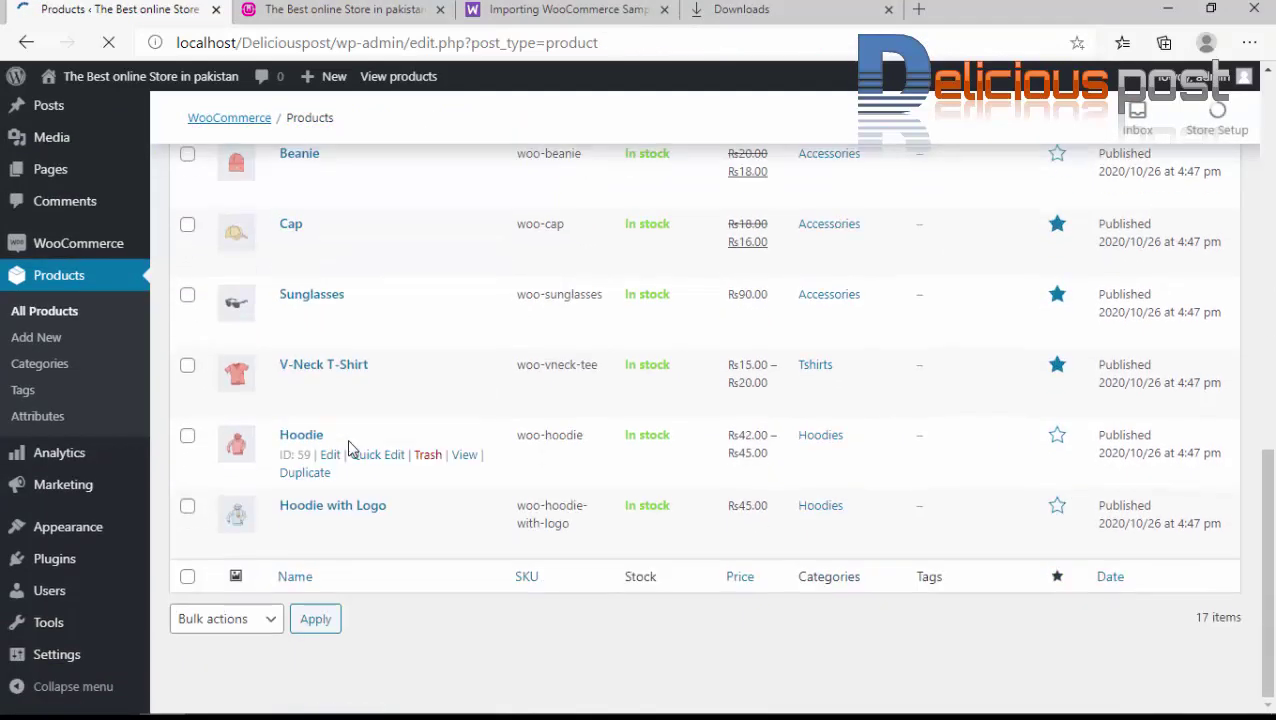
click(245, 9)
scroll(459, 347, down, 10)
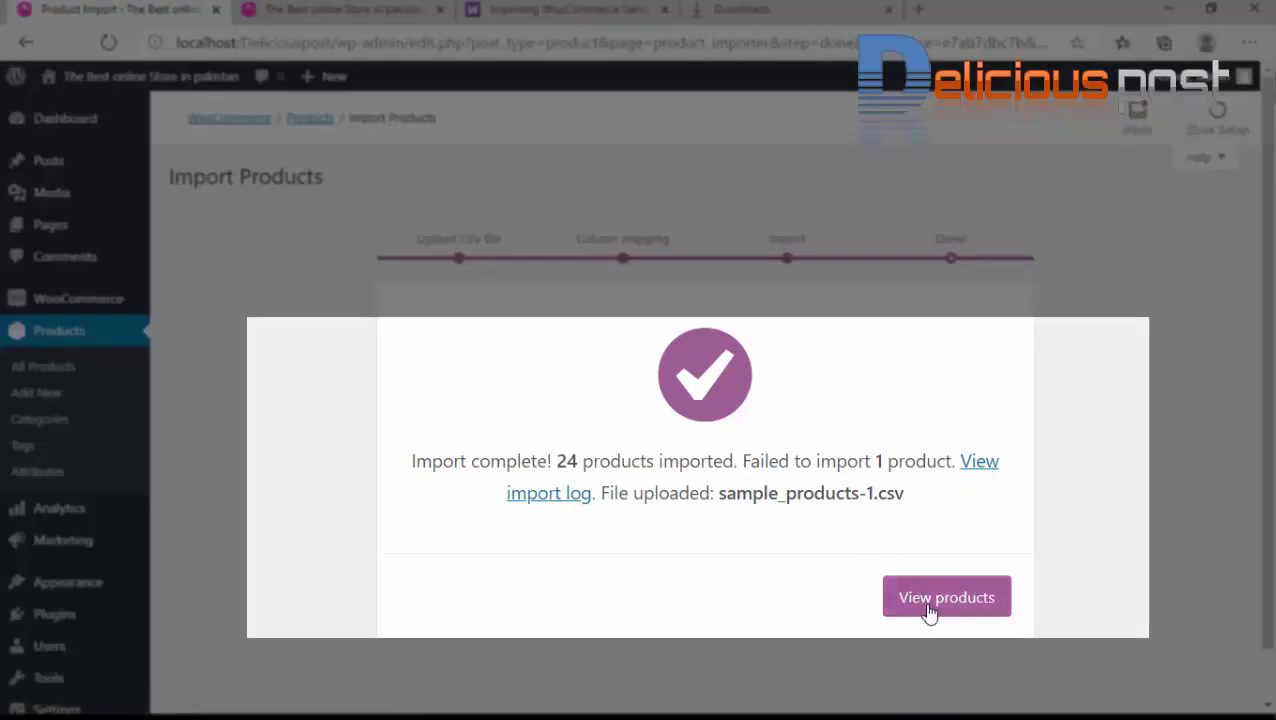
Open the product list from the import summary and review all imported products to its end.
click(938, 604)
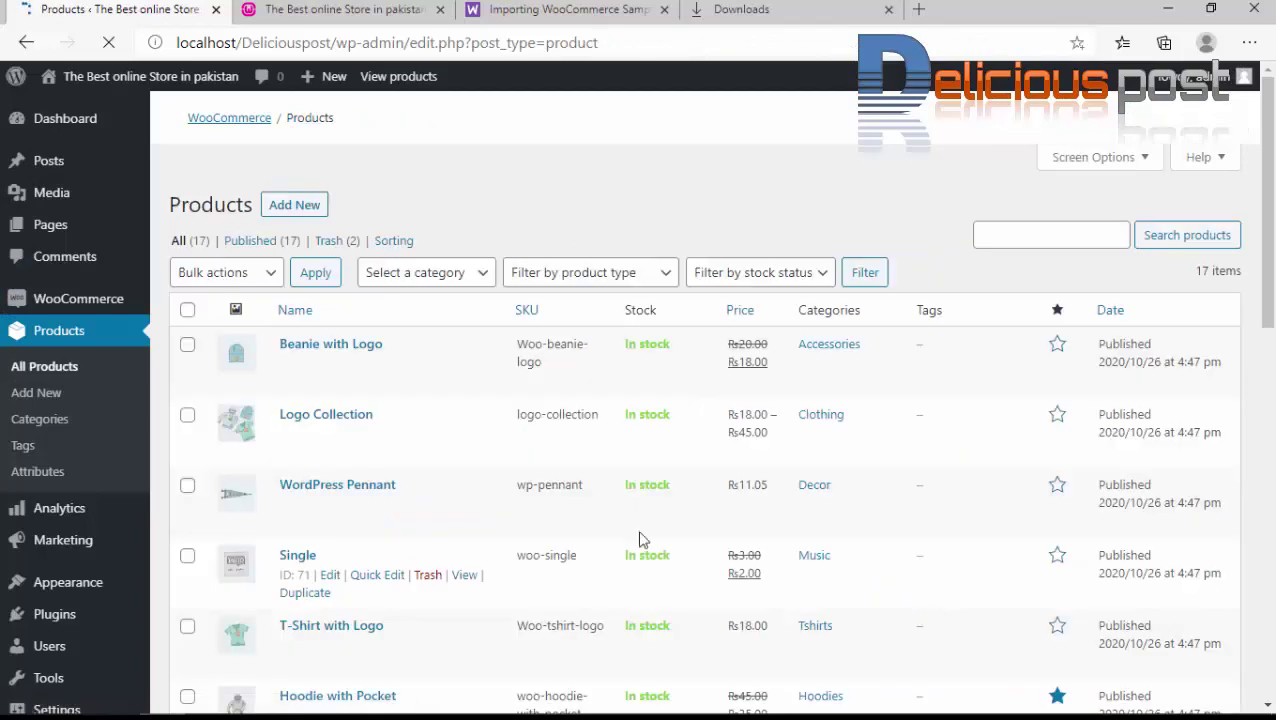
scroll(350, 420, down, 4)
scroll(350, 420, down, 6)
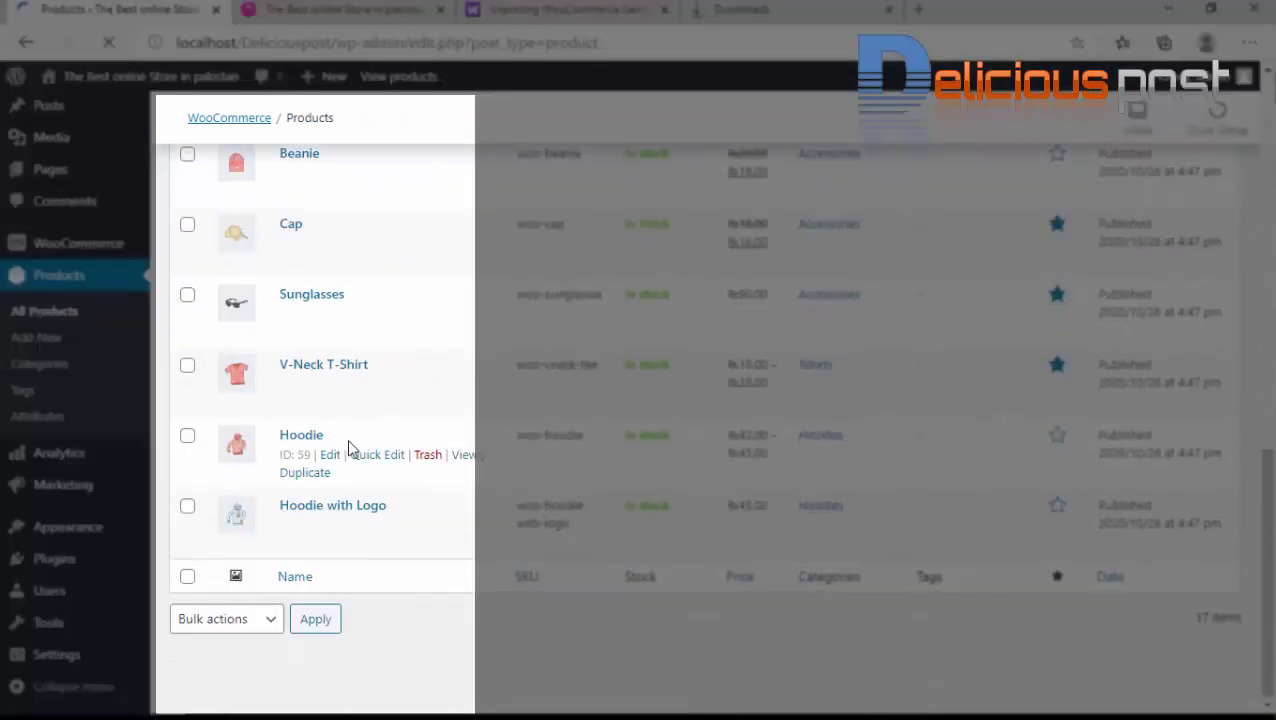
Look through the storefront homepage, including the imported items under New Products, down to the footer and back.
scroll(310, 458, up, 1)
click(285, 8)
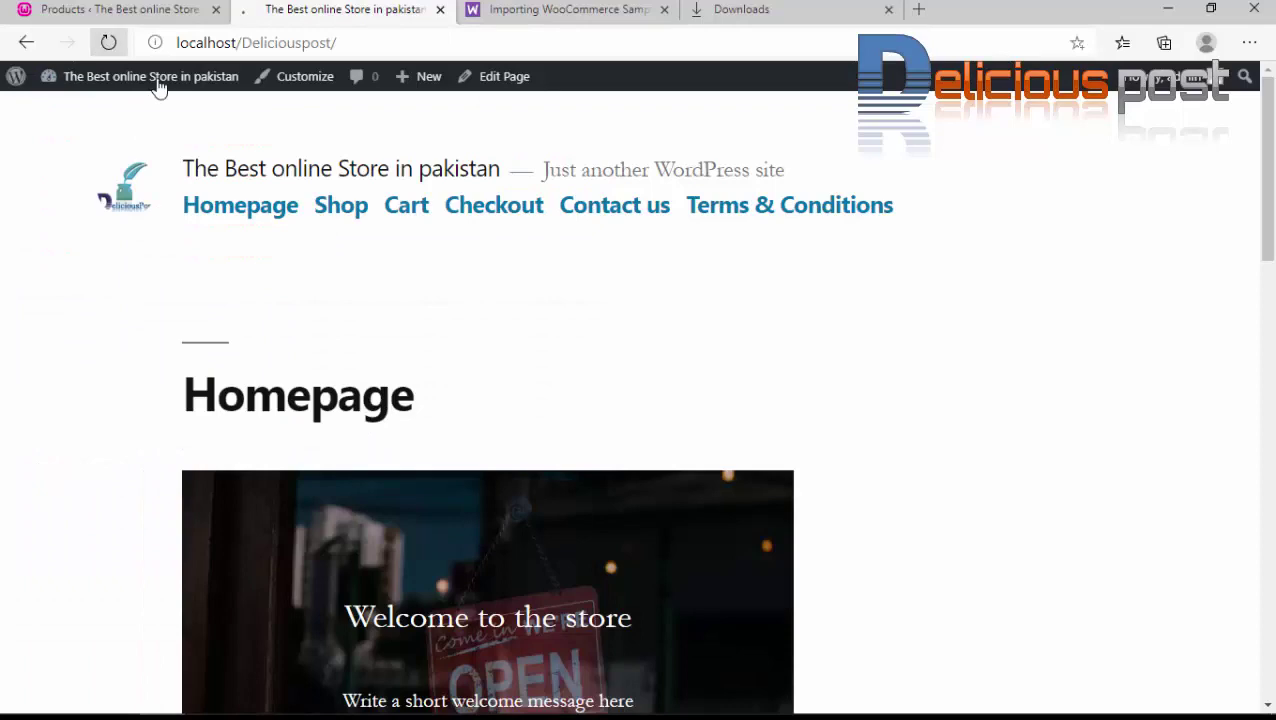
click(155, 80)
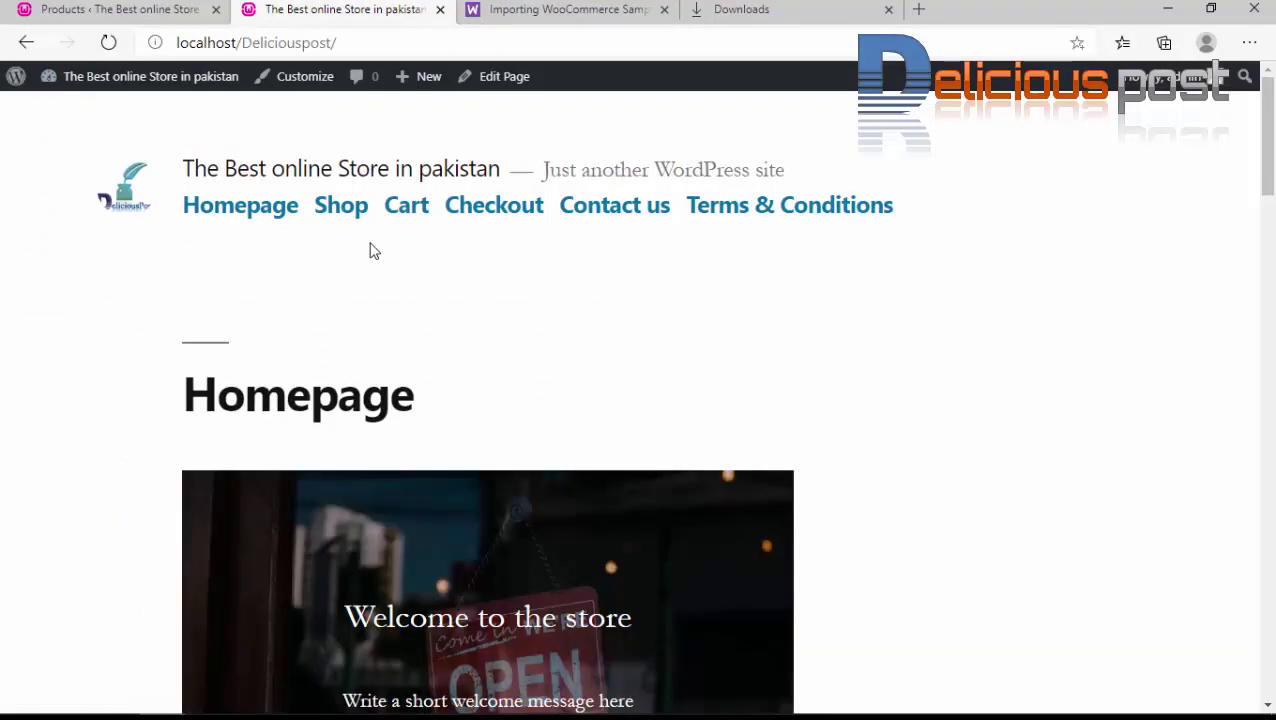
scroll(458, 350, down, 15)
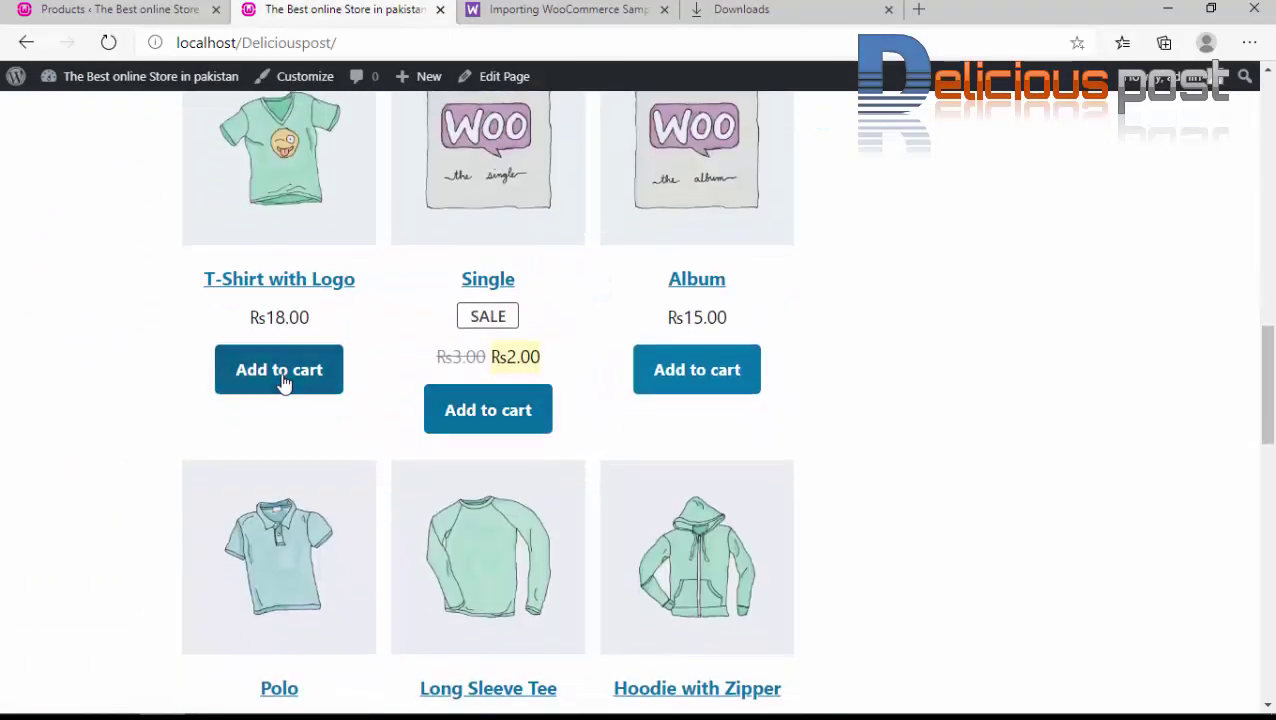
scroll(404, 373, down, 8)
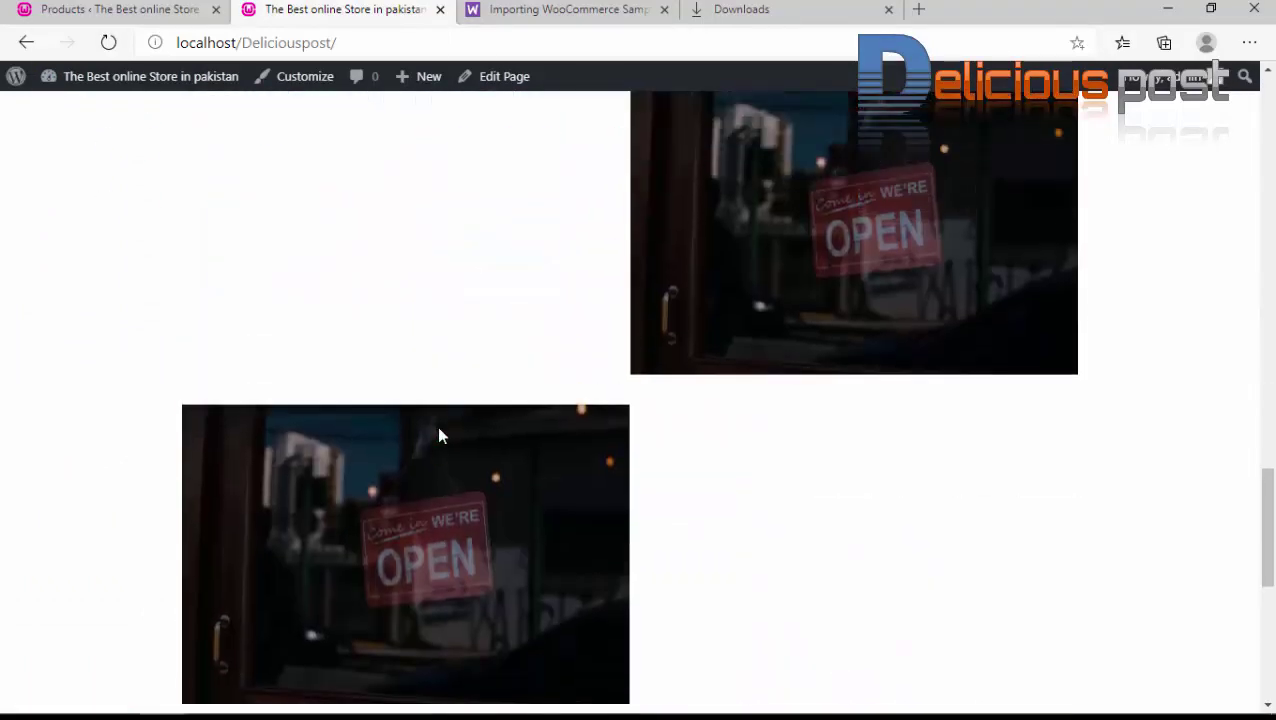
scroll(439, 435, up, 2)
scroll(857, 412, down, 8)
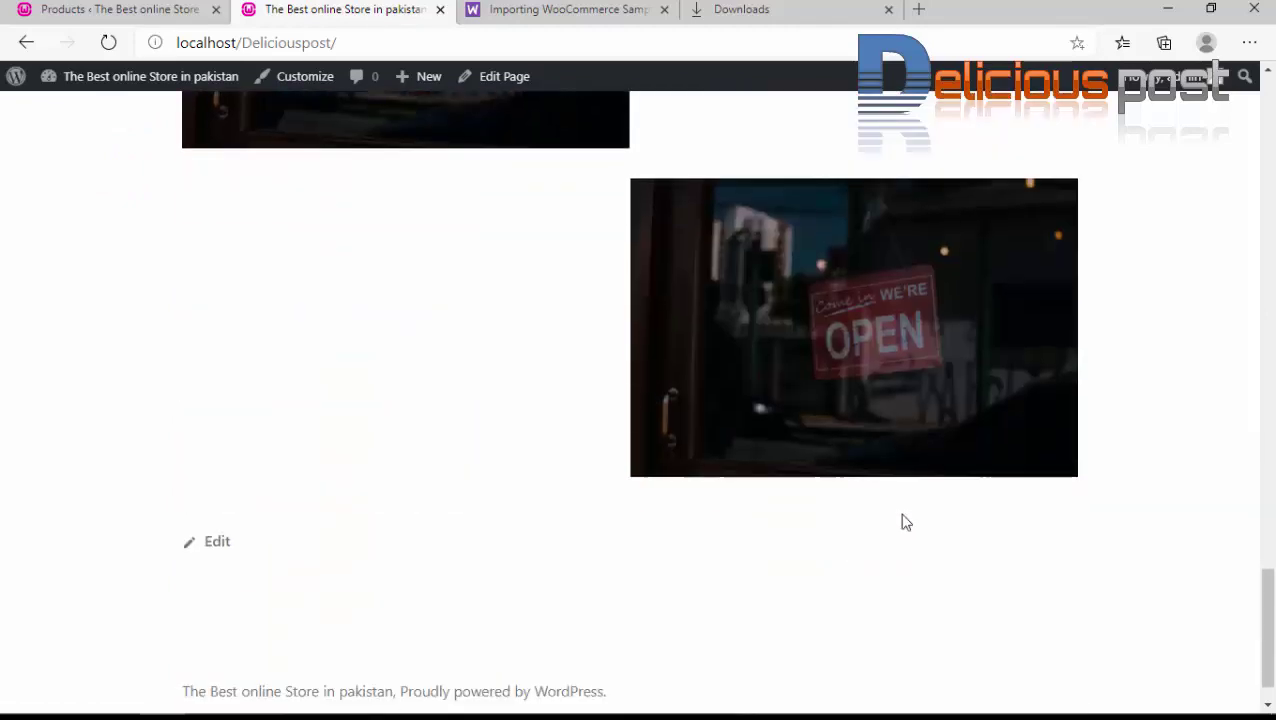
scroll(711, 457, up, 3)
scroll(711, 450, up, 8)
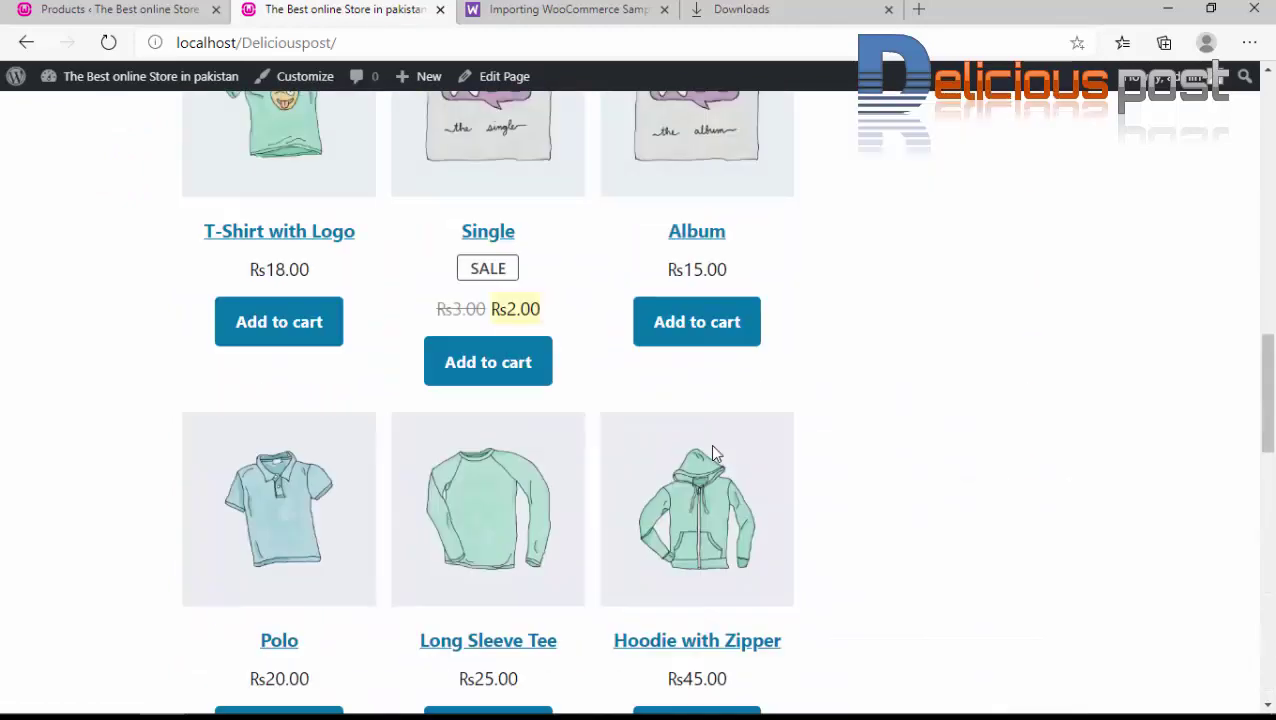
scroll(683, 399, up, 2)
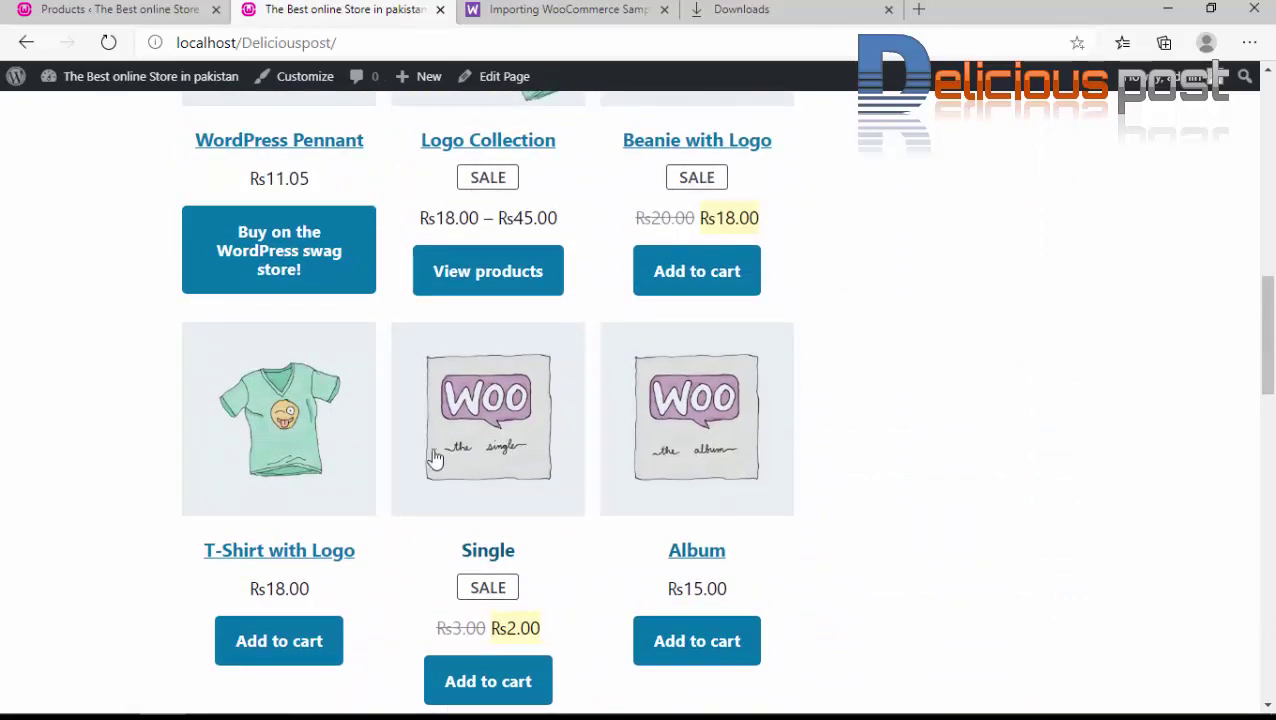
scroll(293, 430, up, 6)
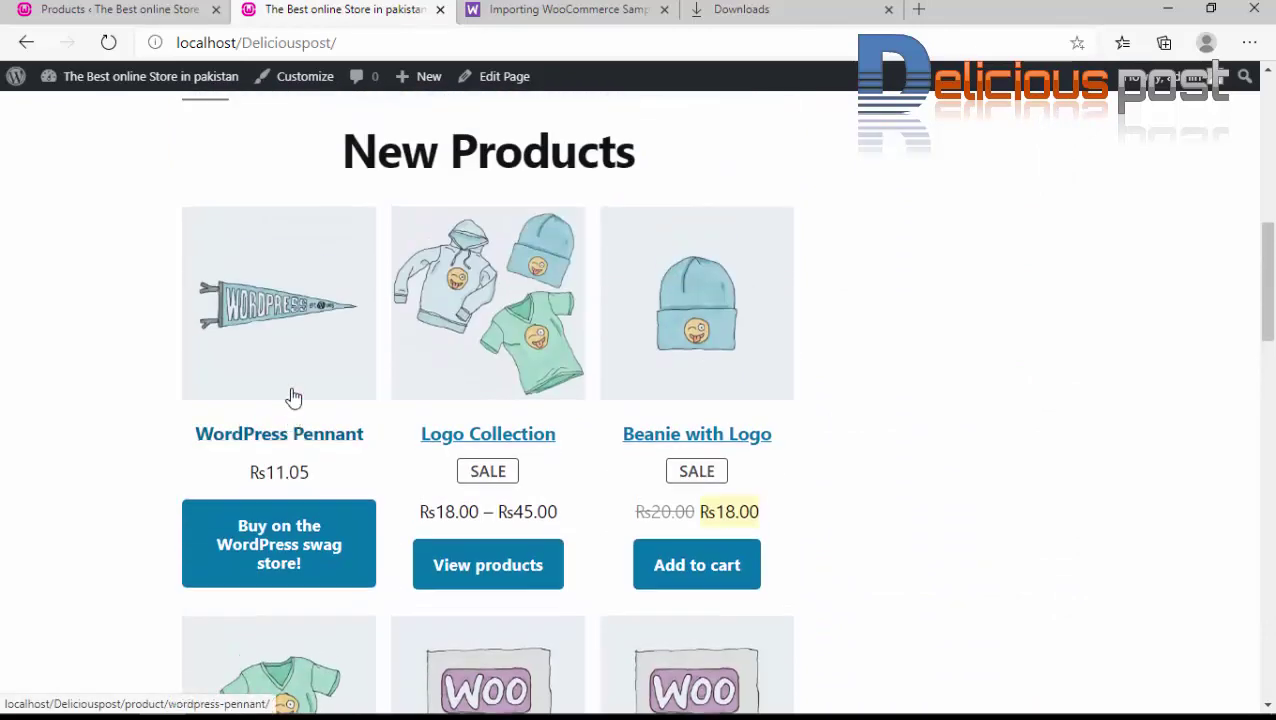
scroll(495, 440, up, 5)
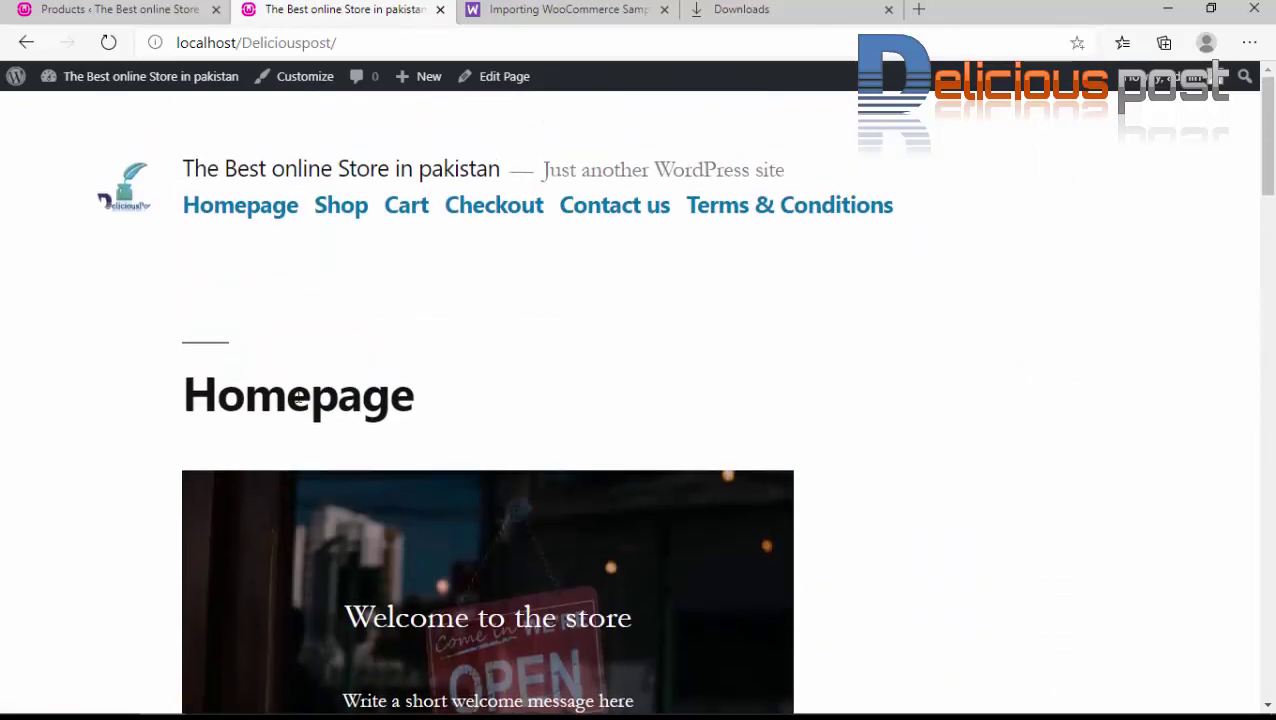
Open the storefront's Shop page and look through the listed products.
click(333, 213)
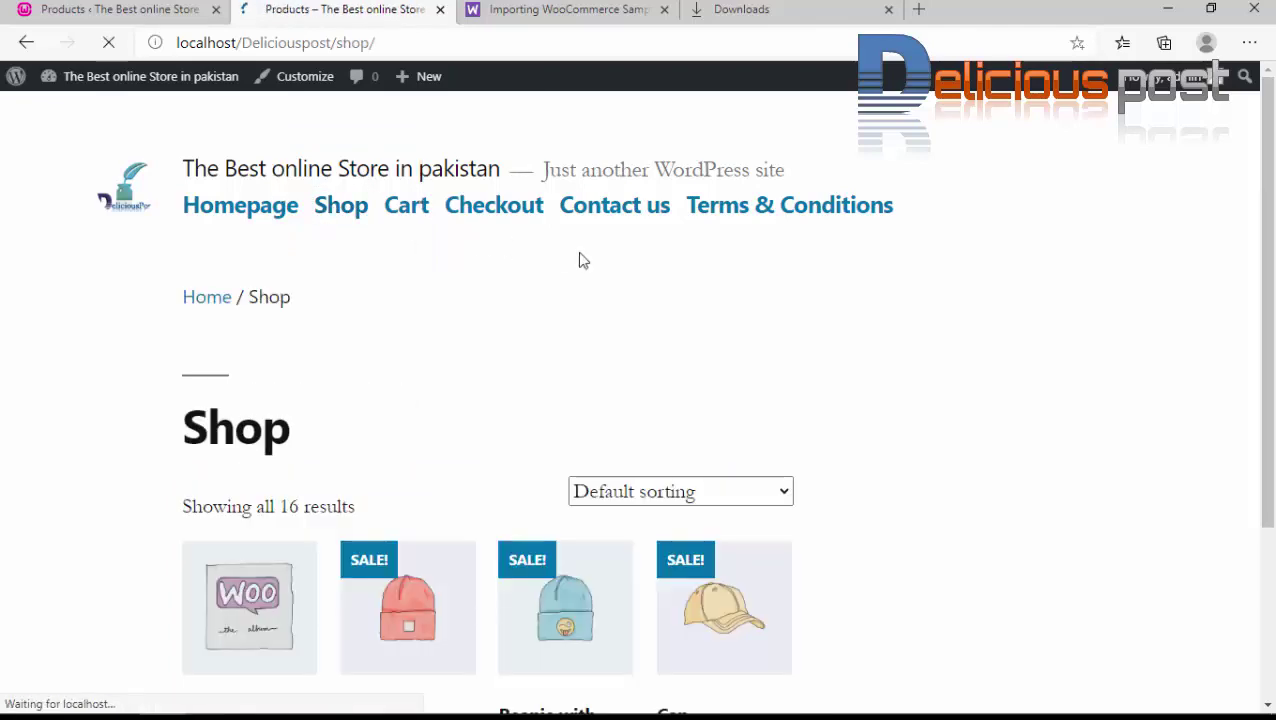
scroll(458, 427, down, 2)
scroll(458, 427, down, 15)
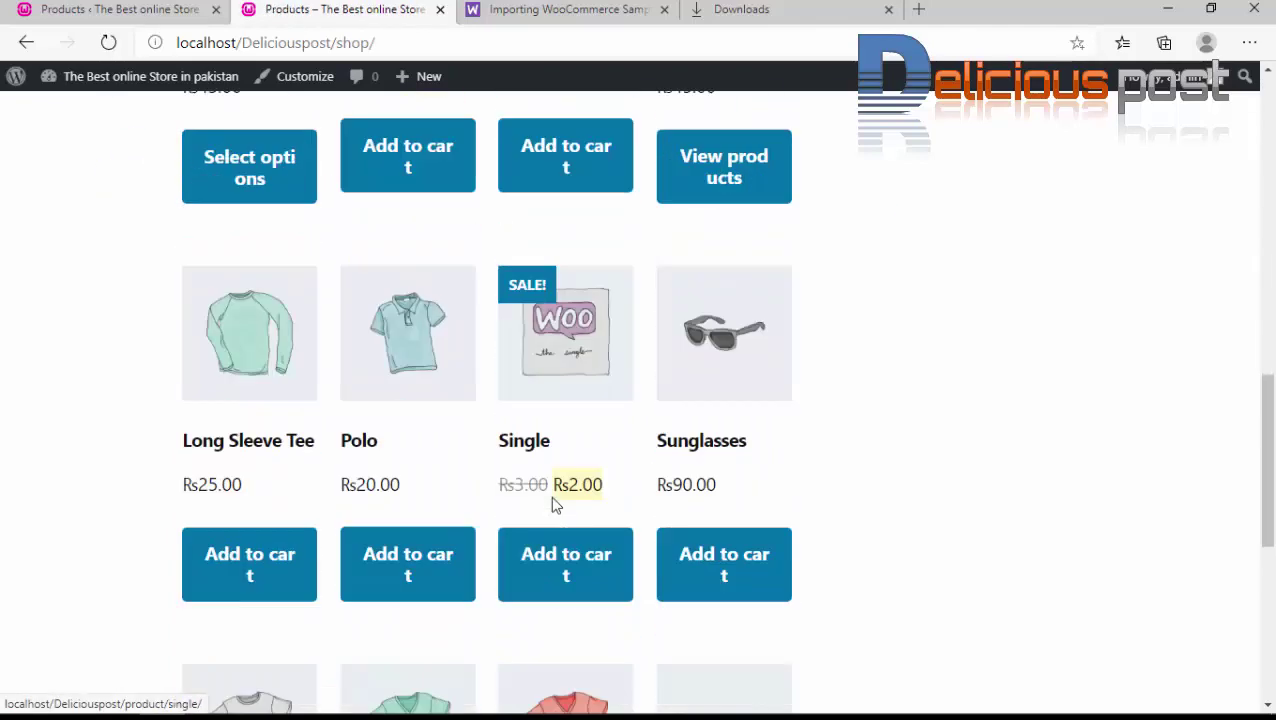
scroll(705, 605, up, 4)
Return to the admin product list and review the imported products' prices, stock and categories.
click(118, 9)
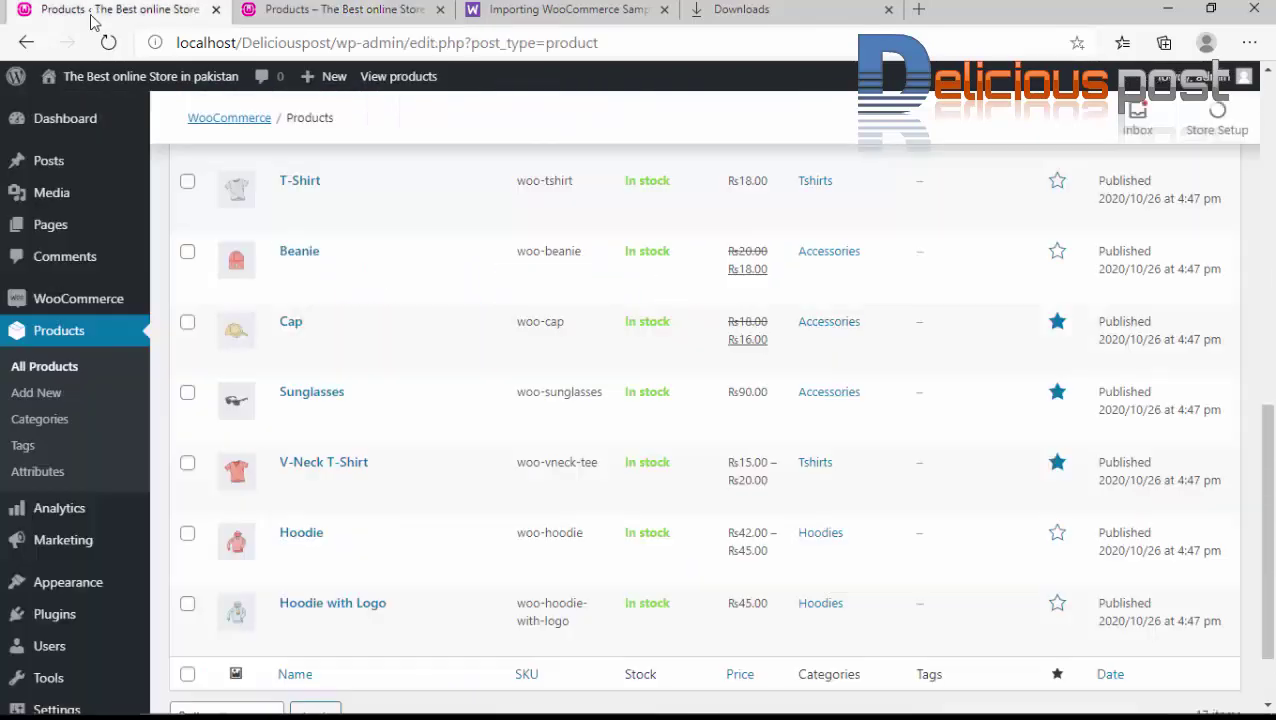
scroll(350, 310, down, 1)
scroll(356, 433, up, 9)
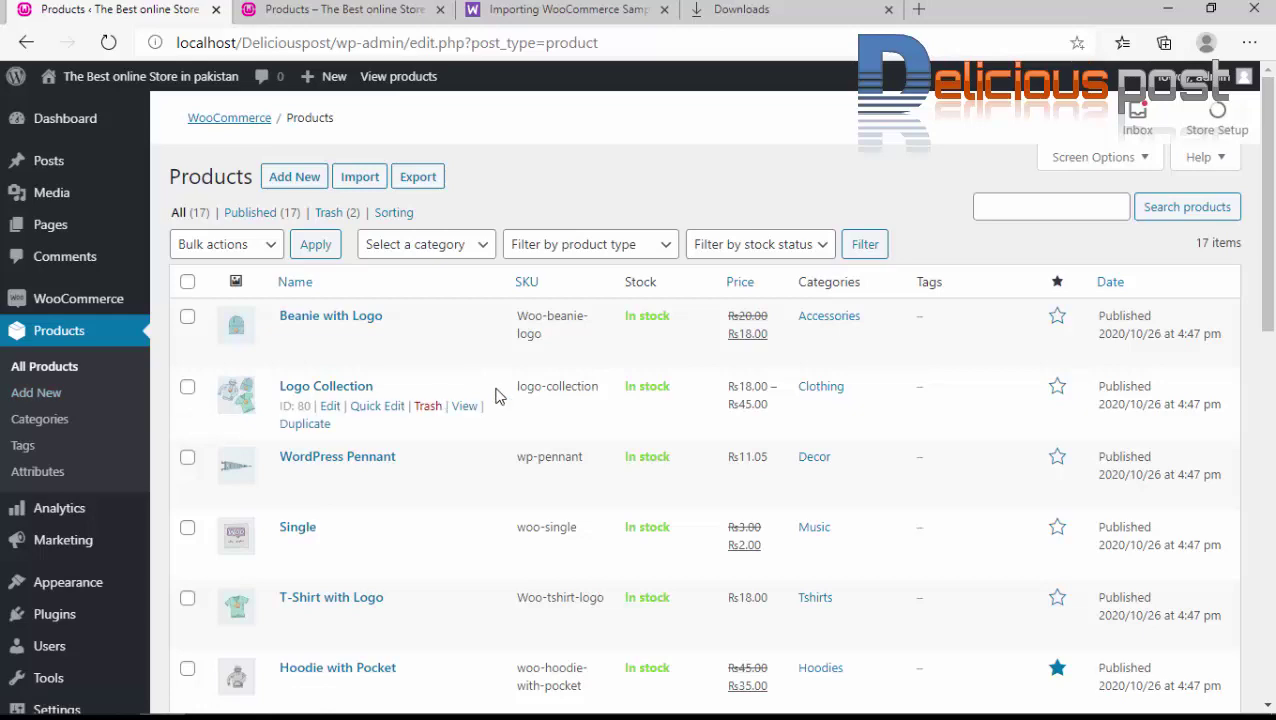
scroll(598, 450, down, 9)
scroll(594, 465, up, 4)
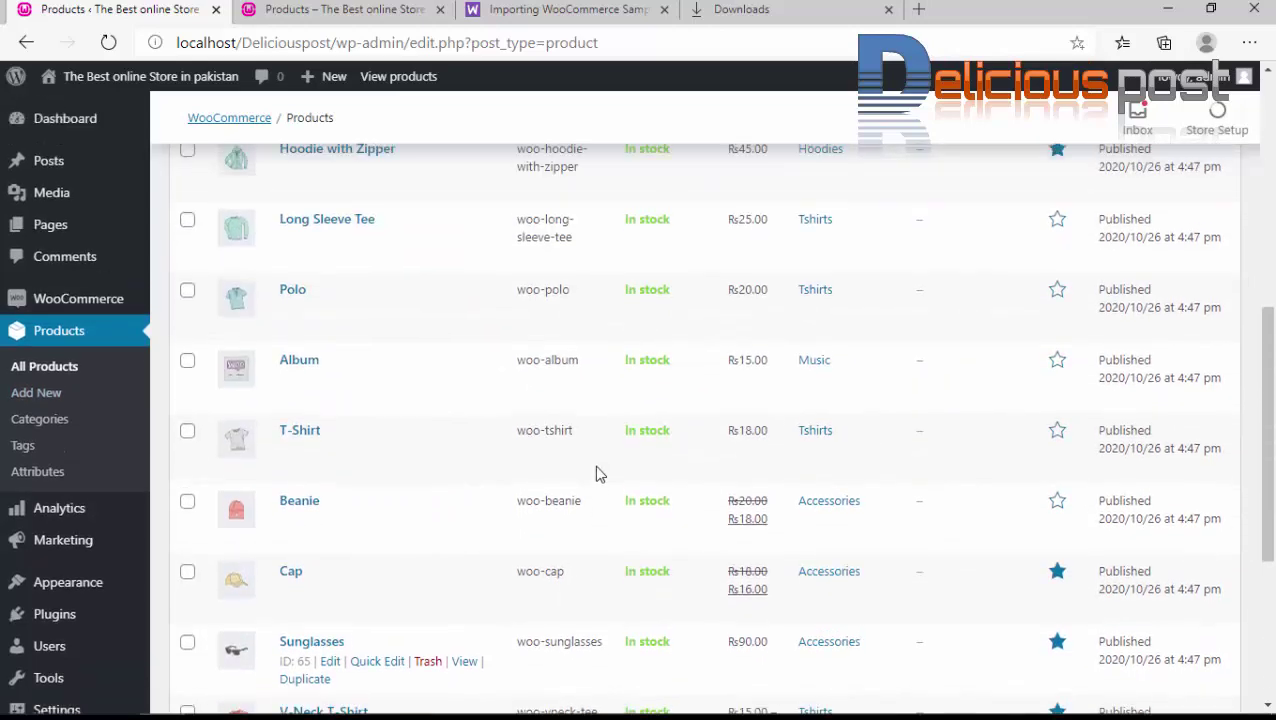
scroll(594, 465, down, 2)
scroll(263, 343, up, 3)
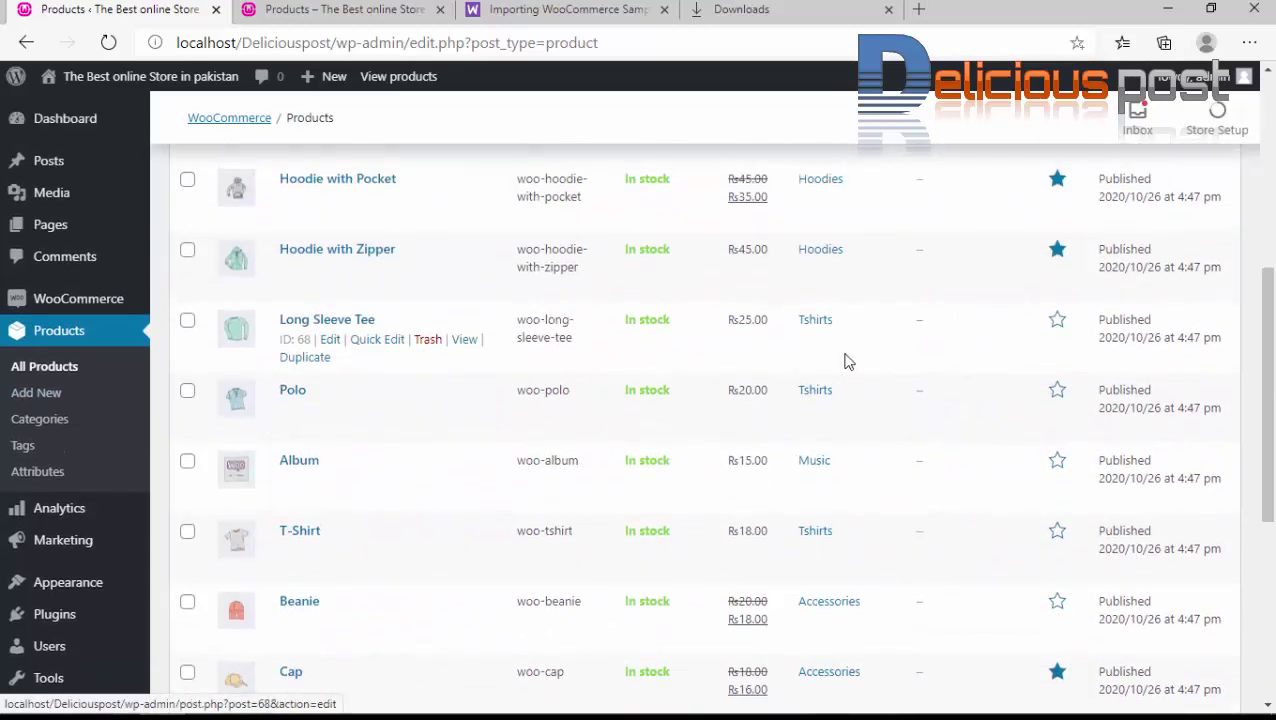
Set the shipping cost for Pakistan to Rs 200, keep the rest of the world disabled, and complete the shipping setup task.
click(1230, 132)
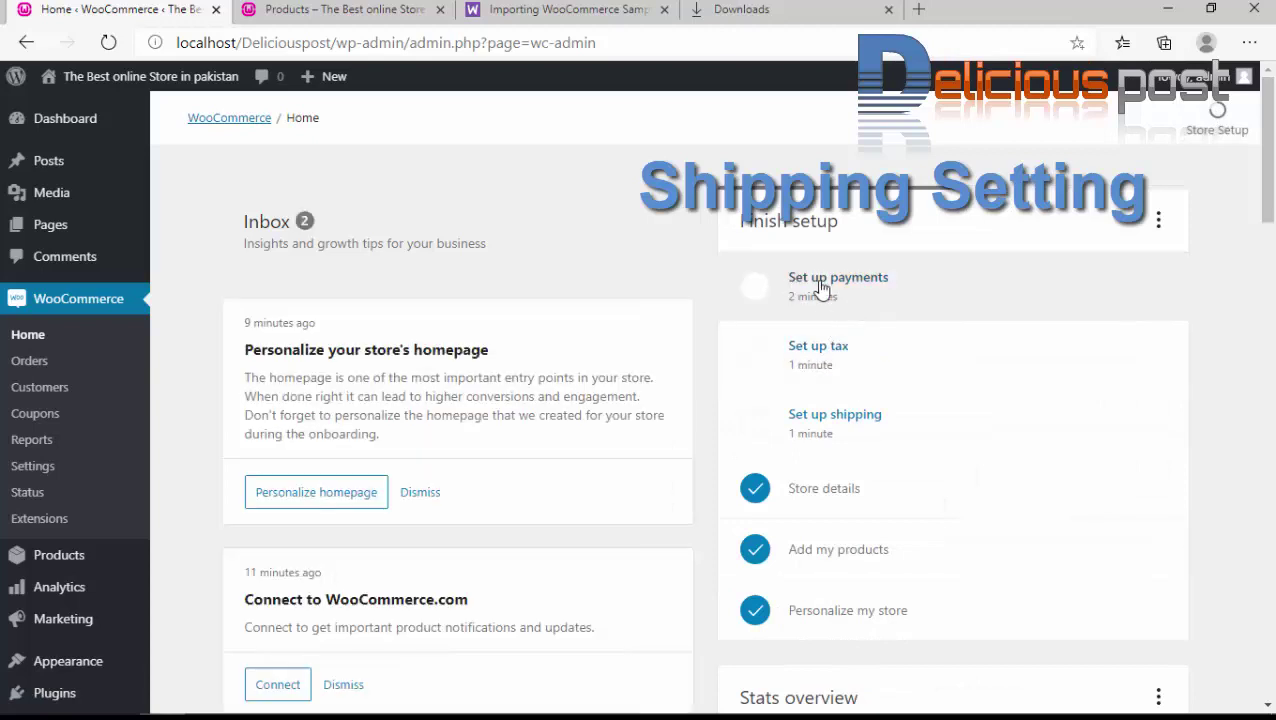
click(877, 432)
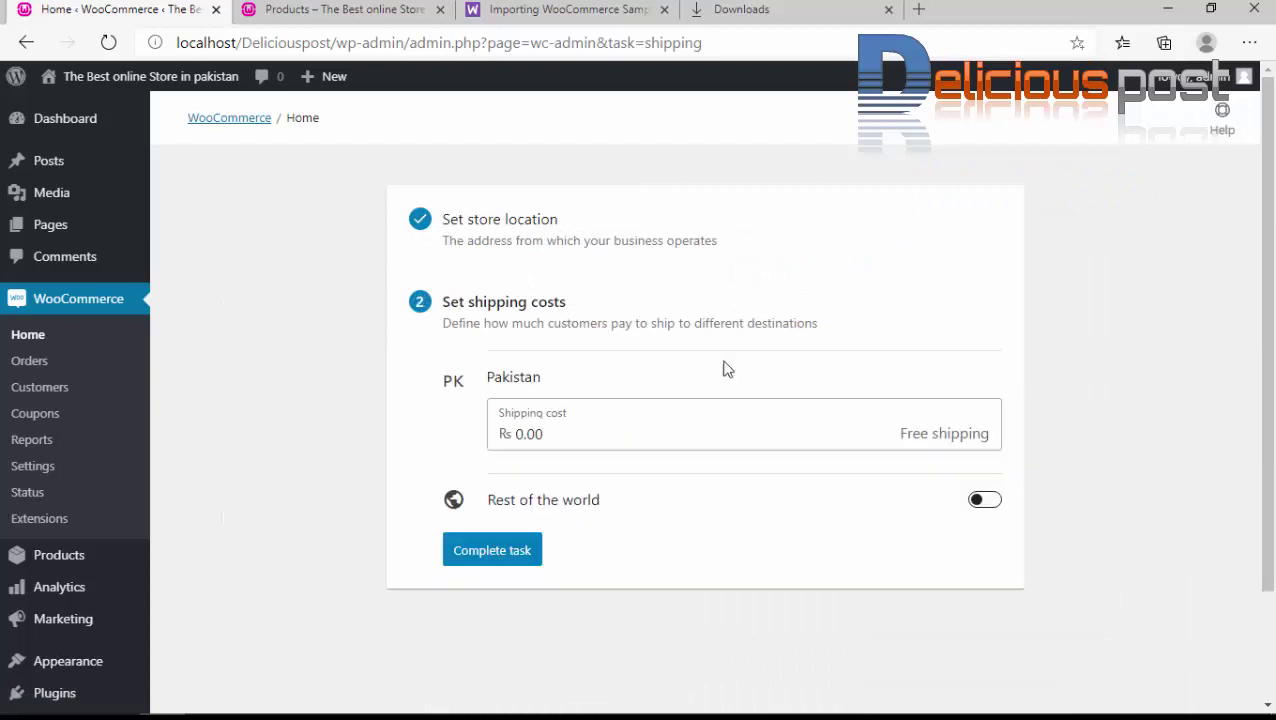
click(575, 436)
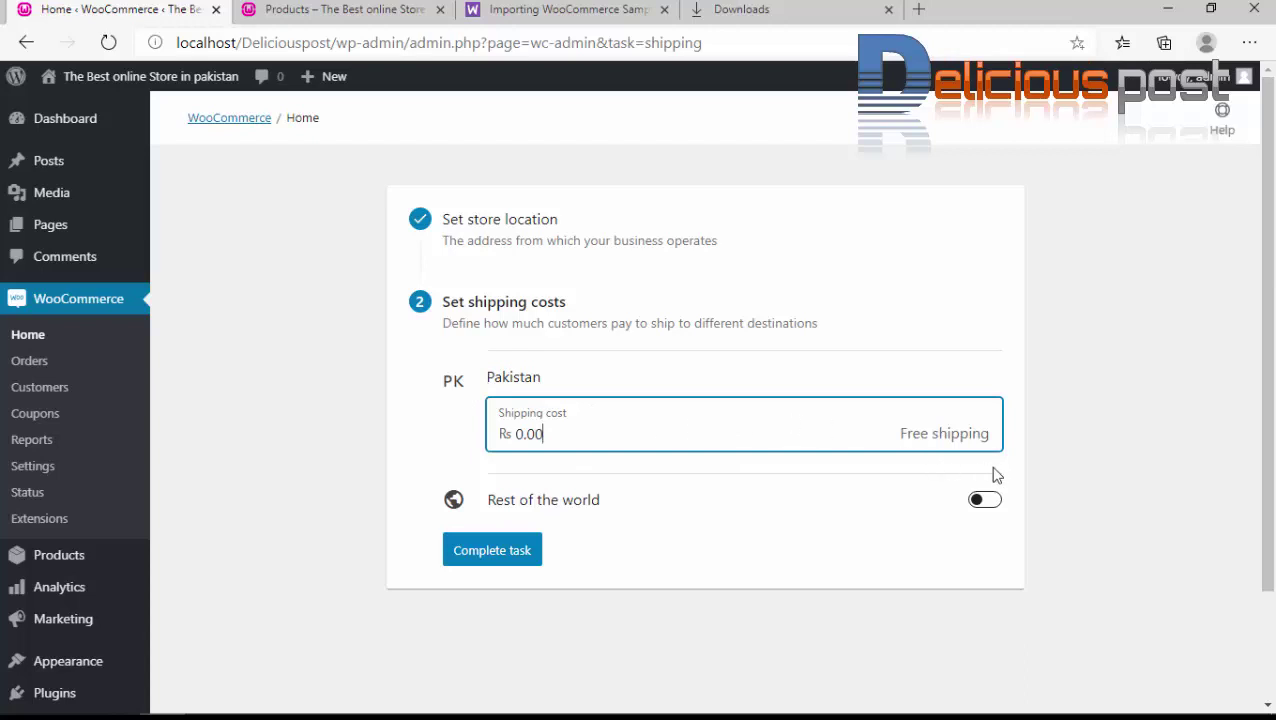
click(985, 502)
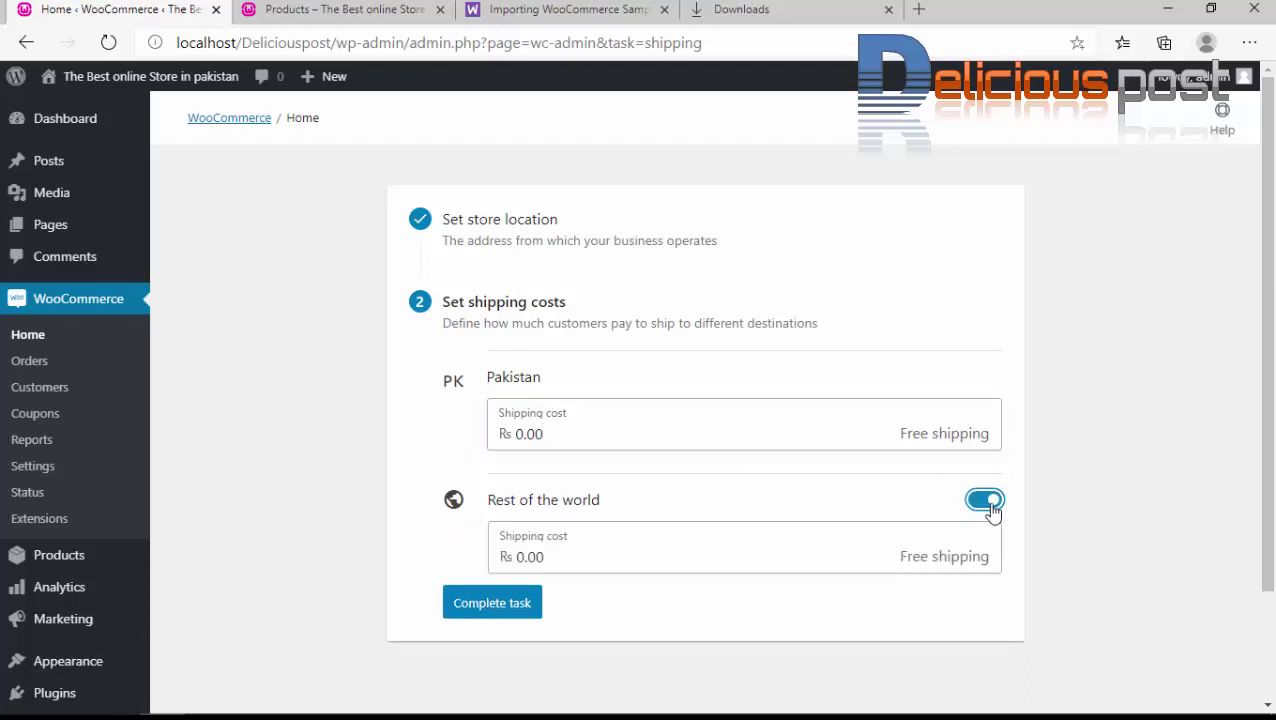
click(980, 503)
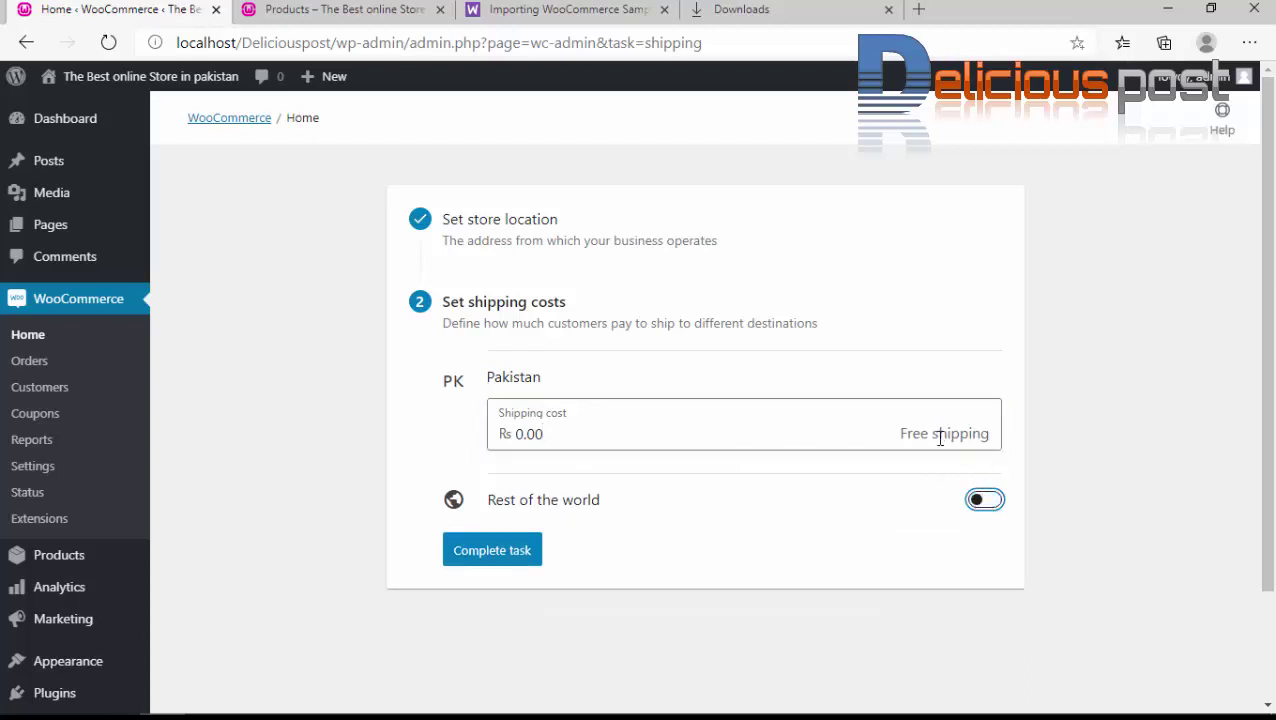
drag(568, 432, 498, 446)
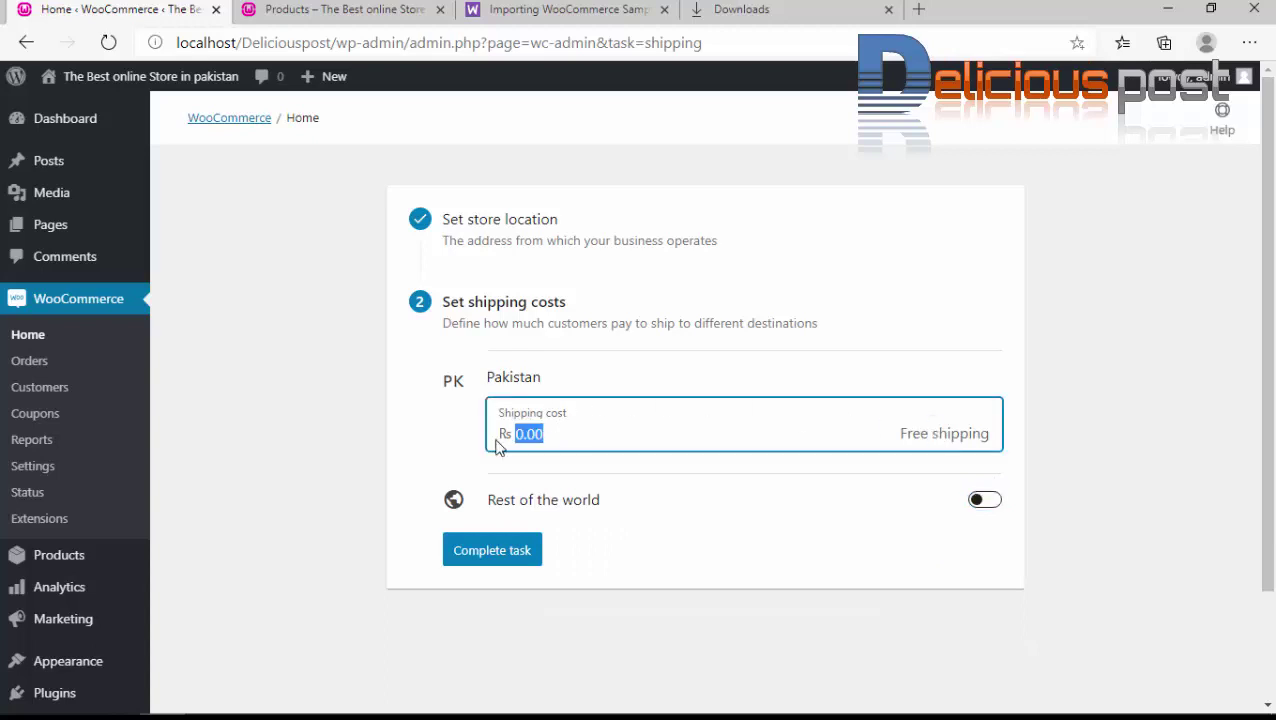
text(20)
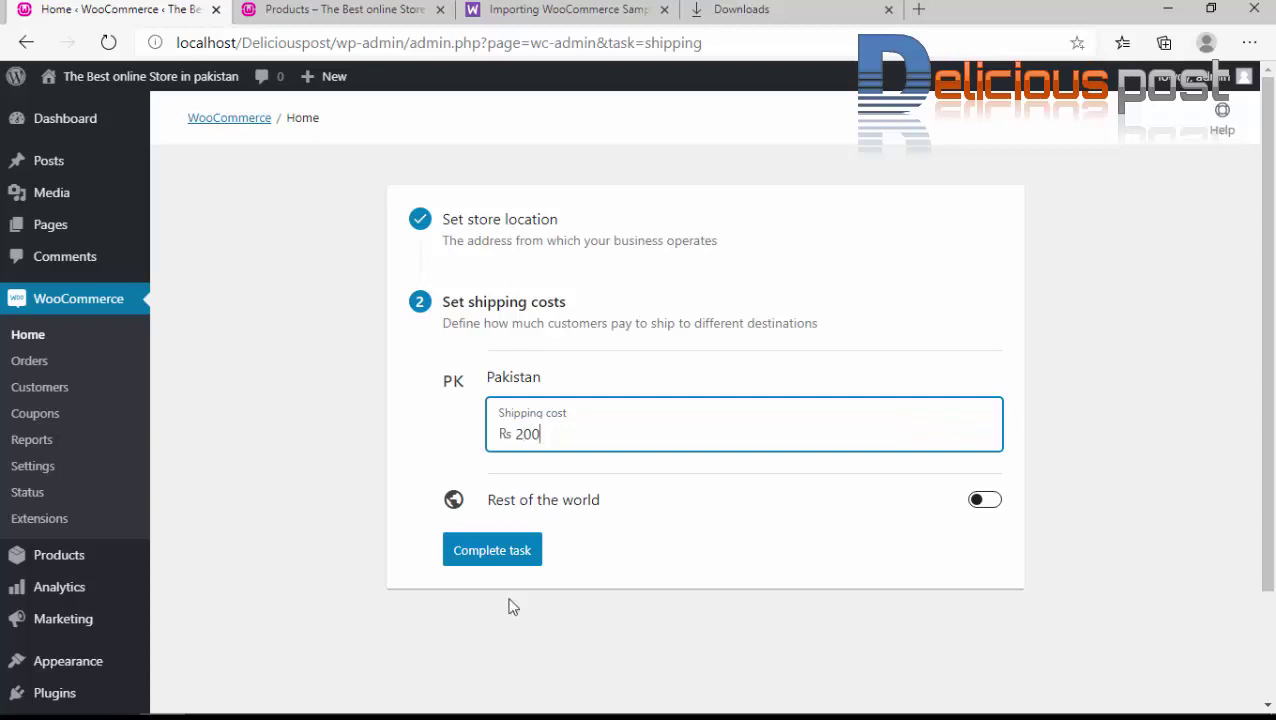
click(503, 560)
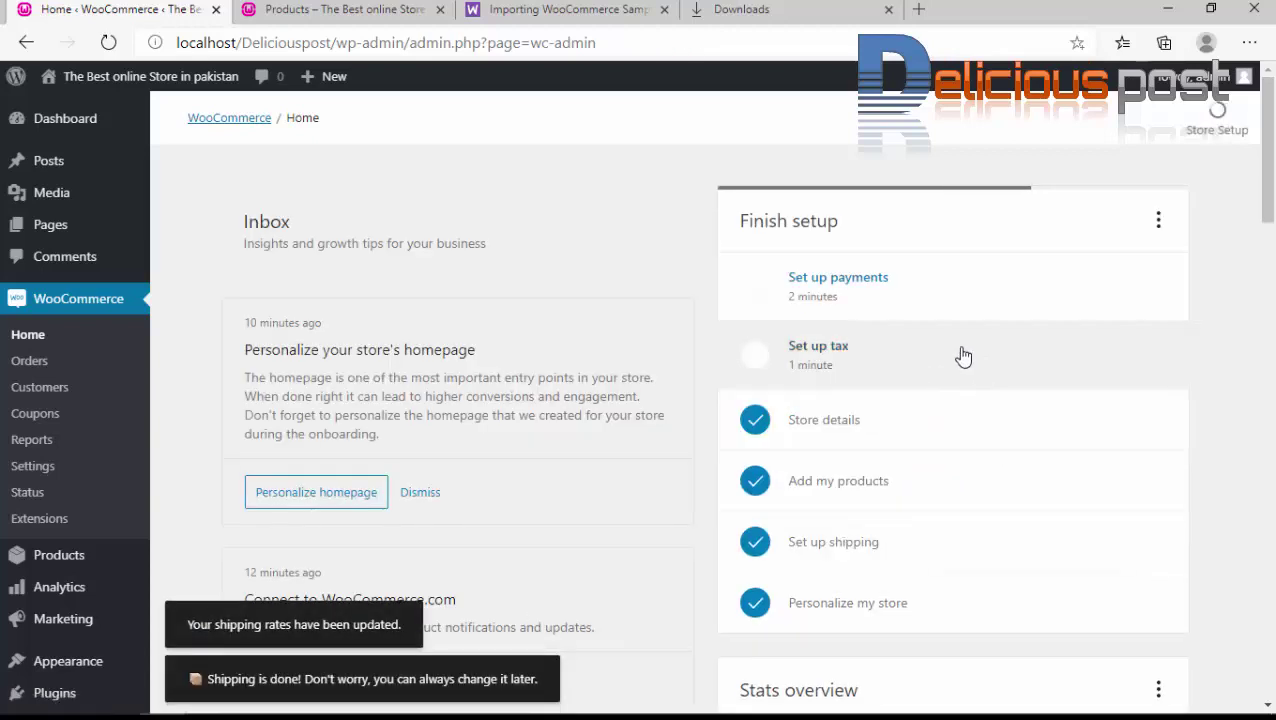
Enable cash on delivery in the payments setup and try to save the direct bank transfer form without bank details.
click(891, 296)
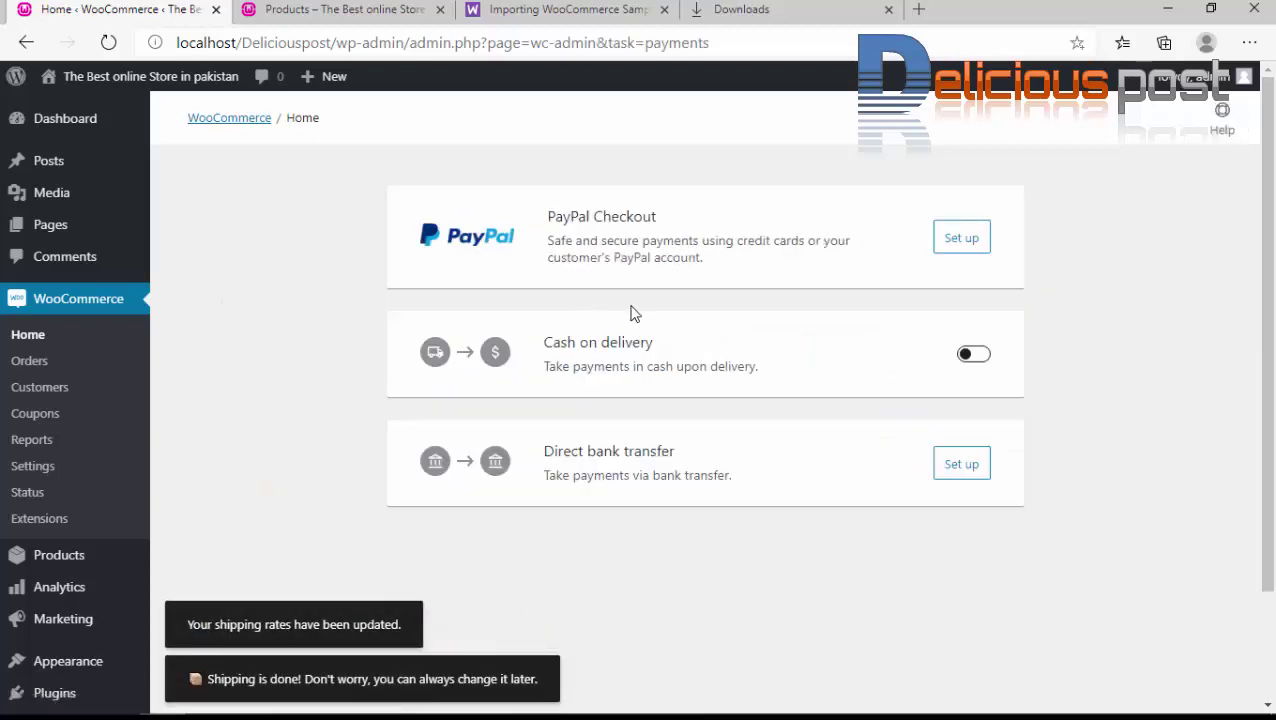
click(990, 356)
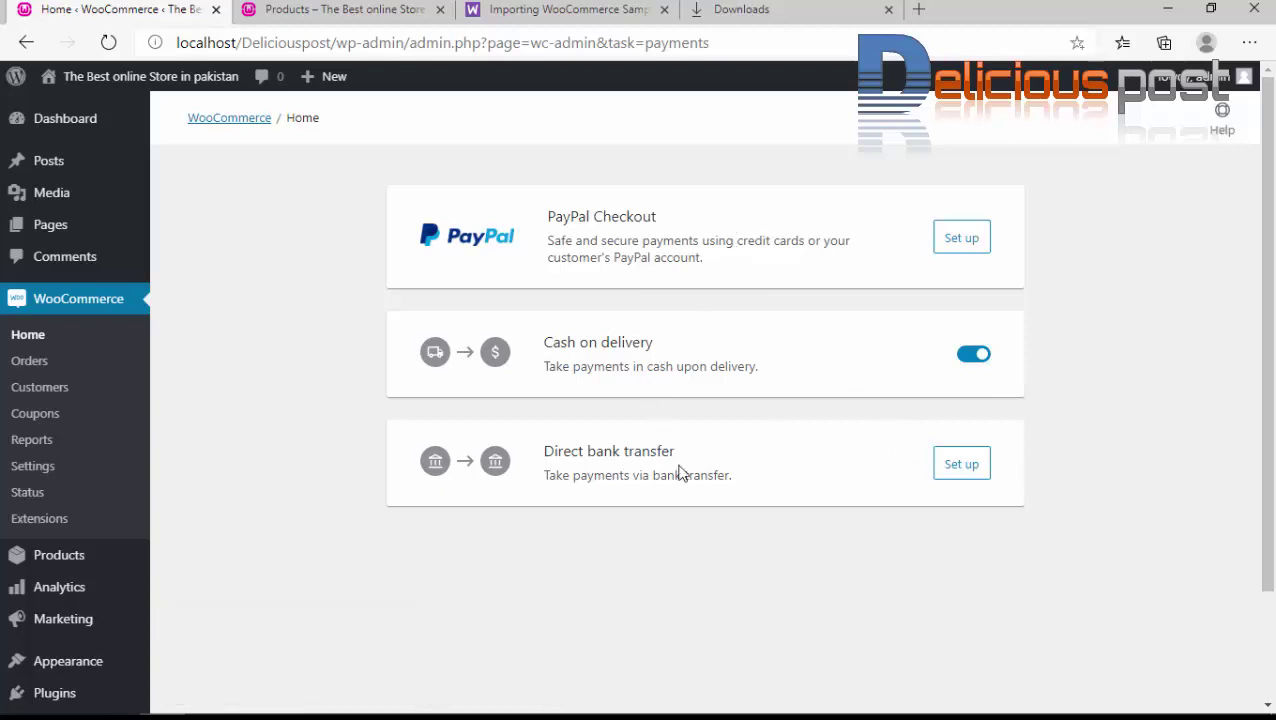
click(963, 472)
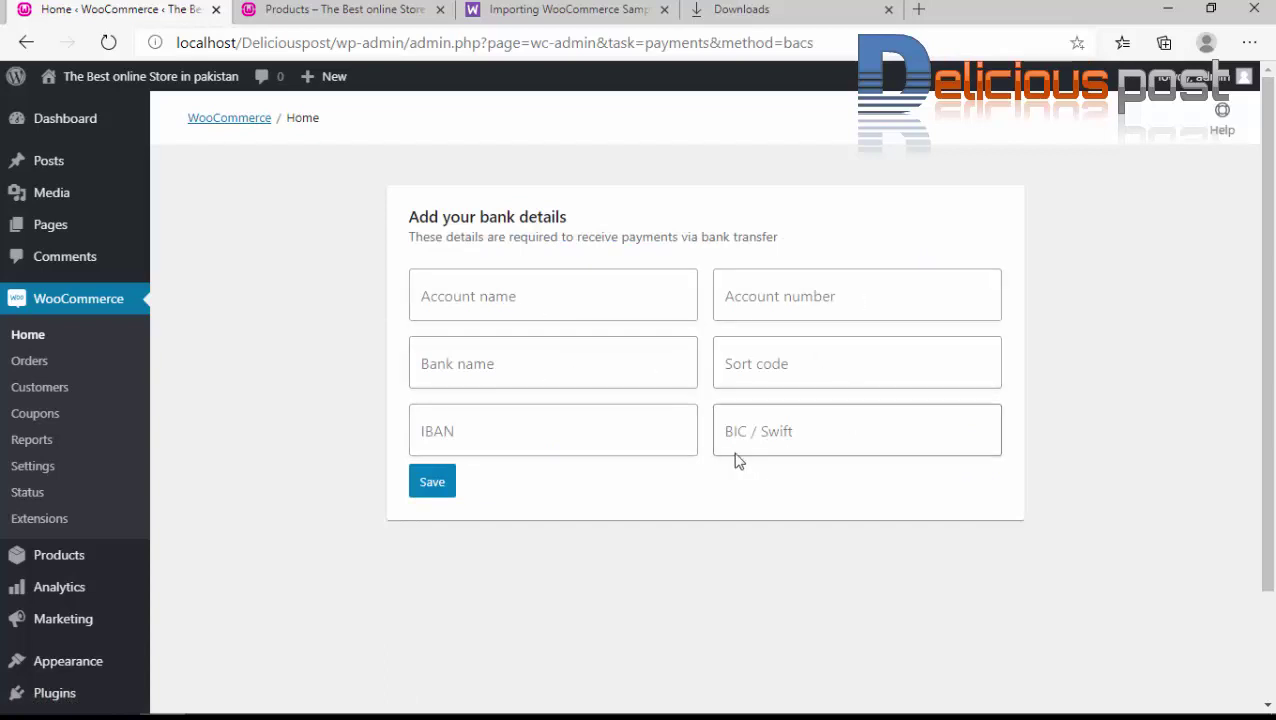
click(428, 490)
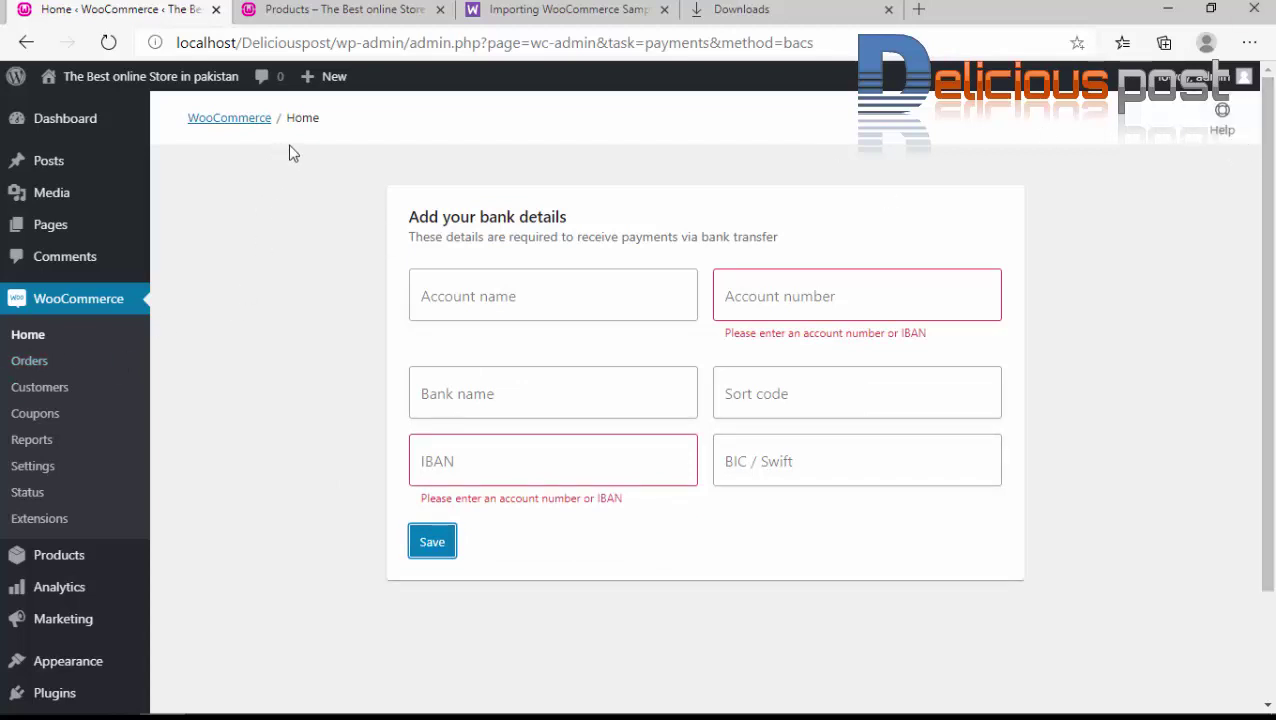
click(229, 118)
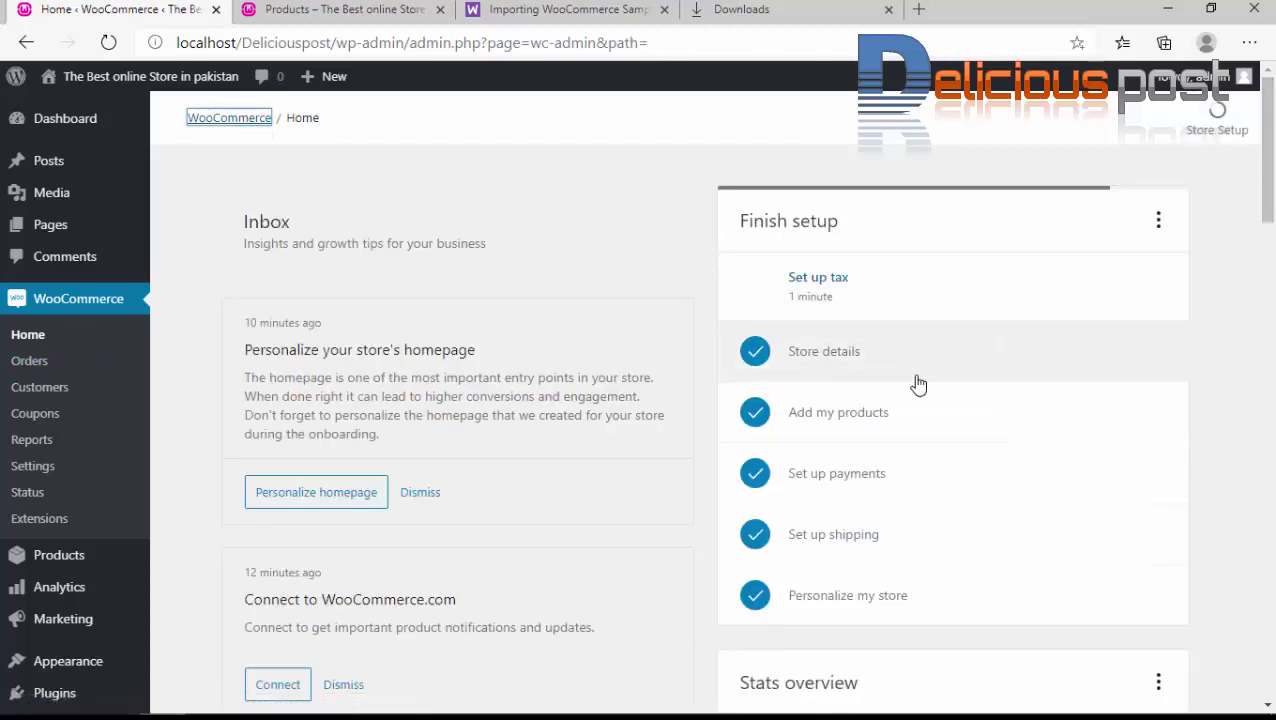
Enable tax rates and calculations through the tax setup task and look over the standard tax rates table.
click(896, 300)
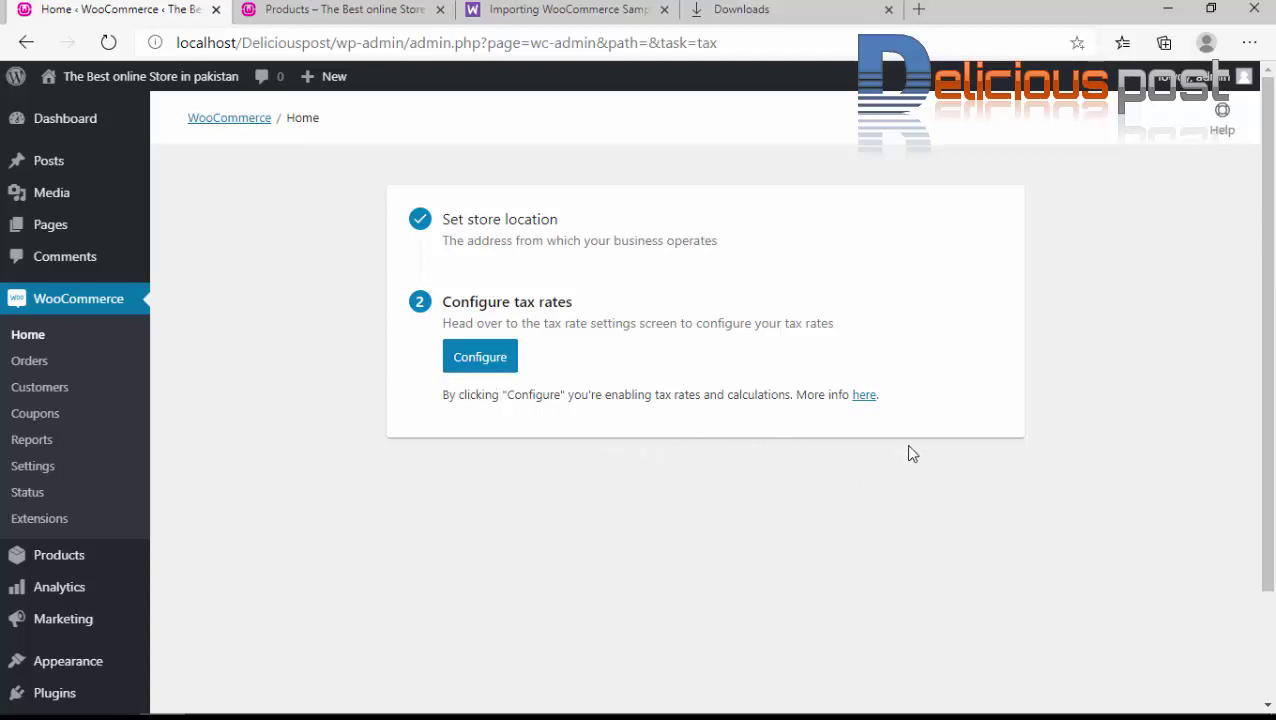
click(484, 357)
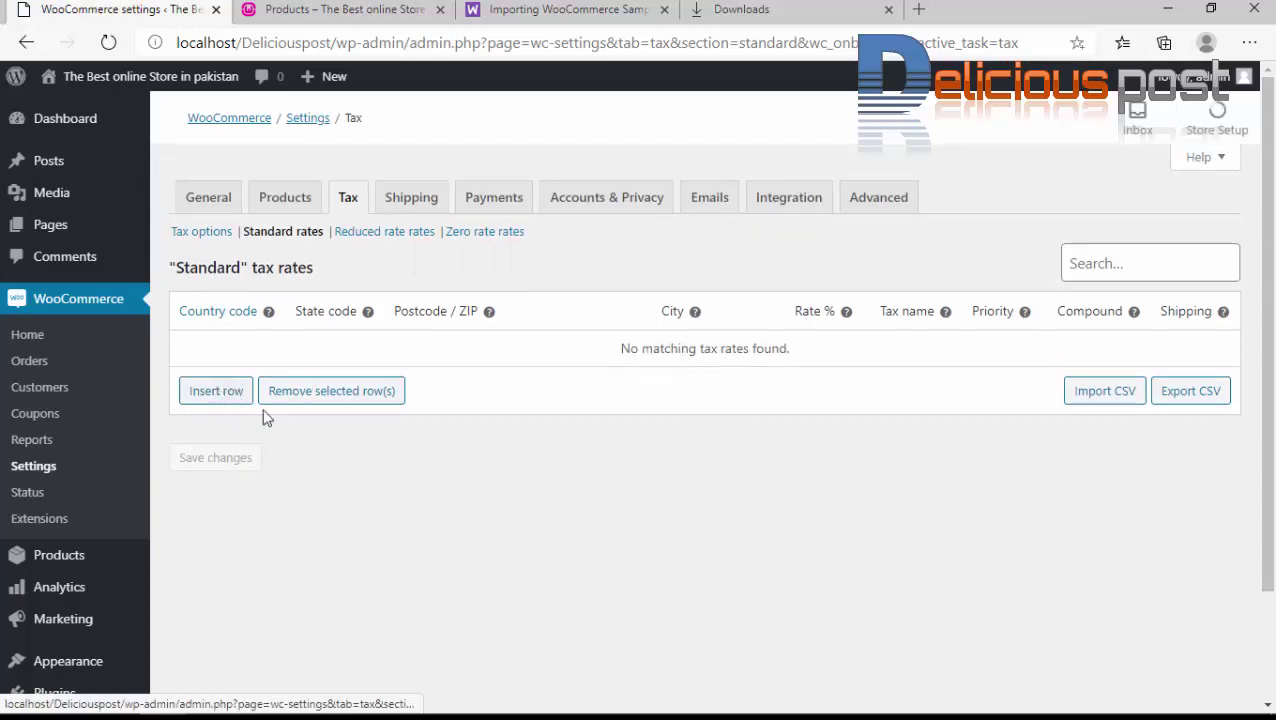
scroll(1000, 450, down, 2)
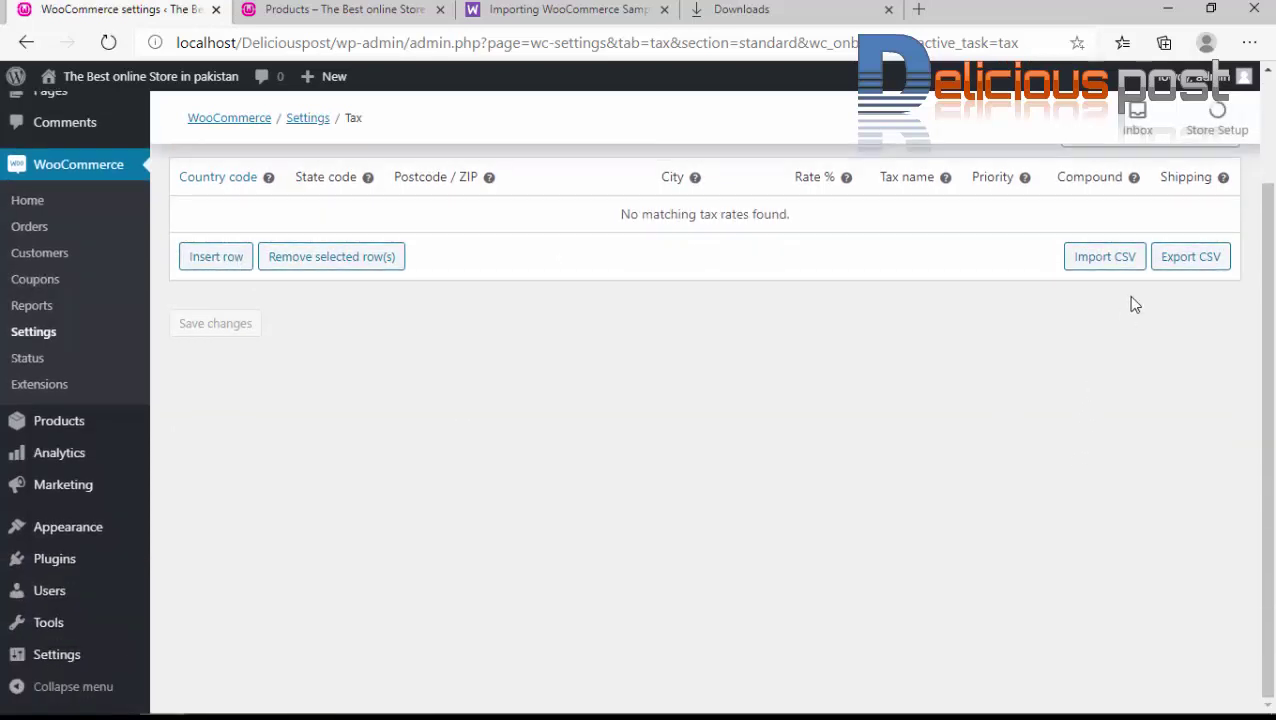
scroll(1090, 350, up, 2)
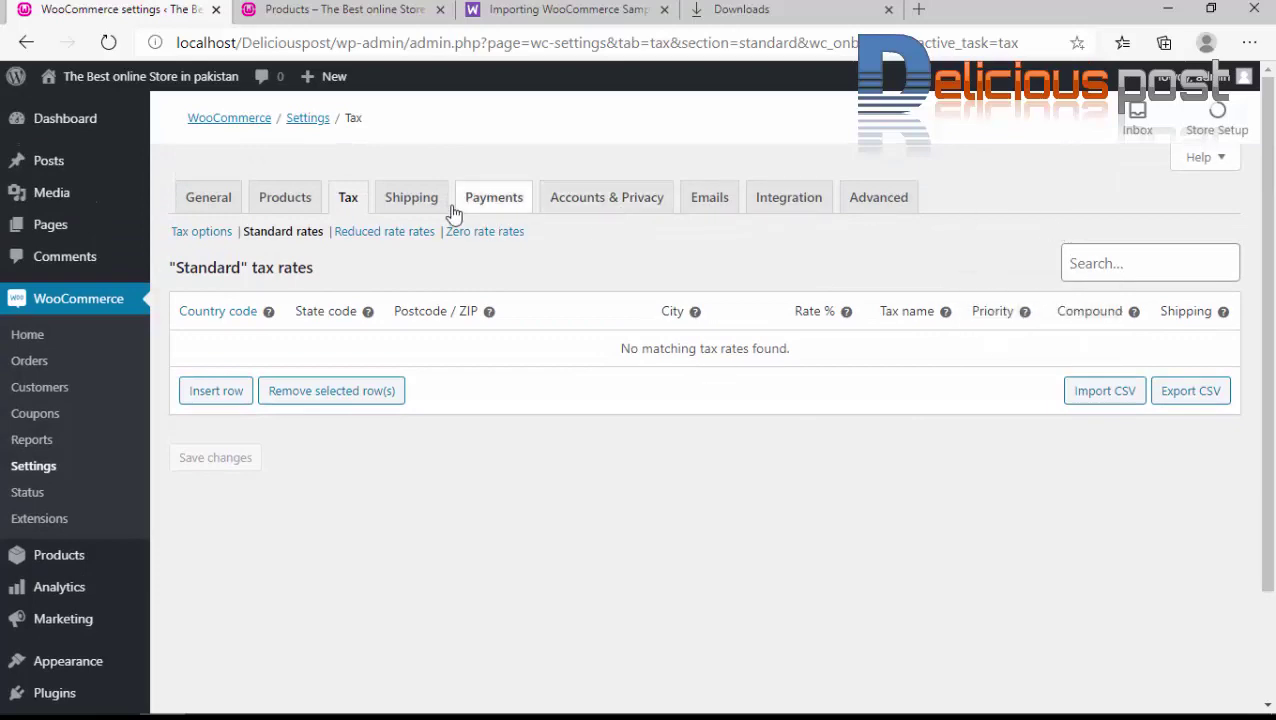
scroll(541, 450, down, 2)
scroll(983, 305, up, 2)
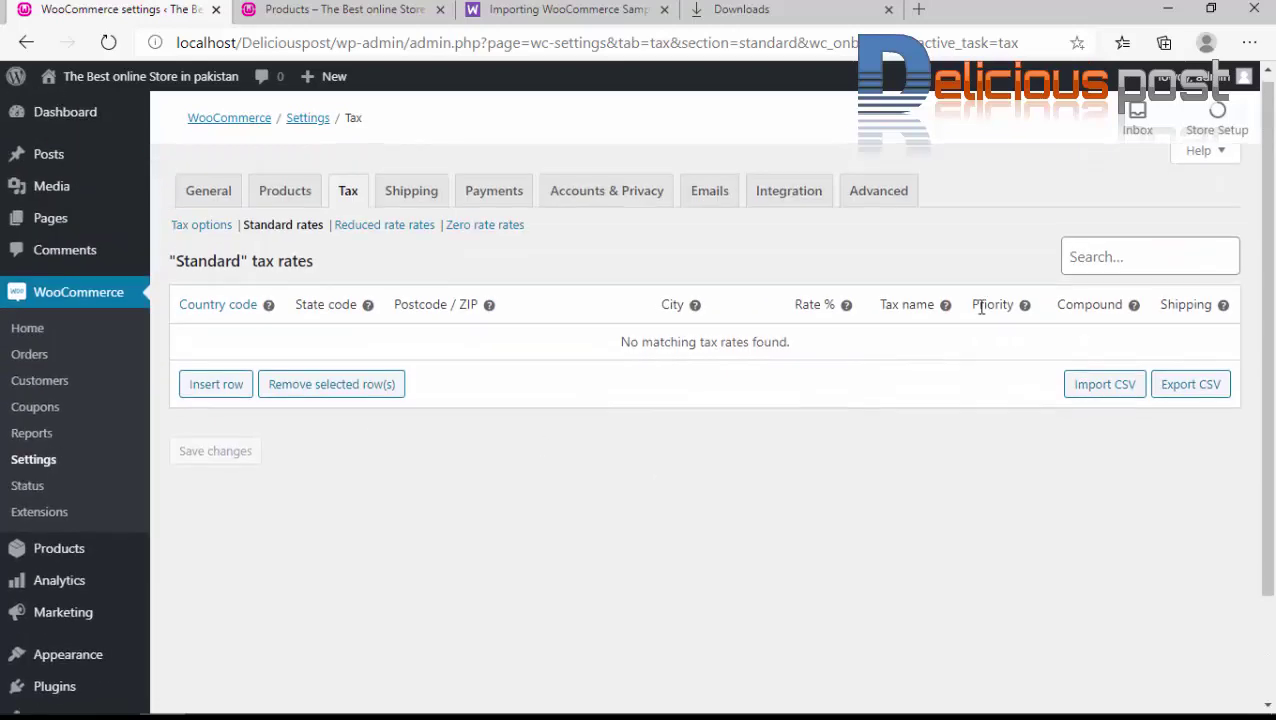
Return to the store setup checklist and look over the WooCommerce home page down to the stats overview.
click(1218, 130)
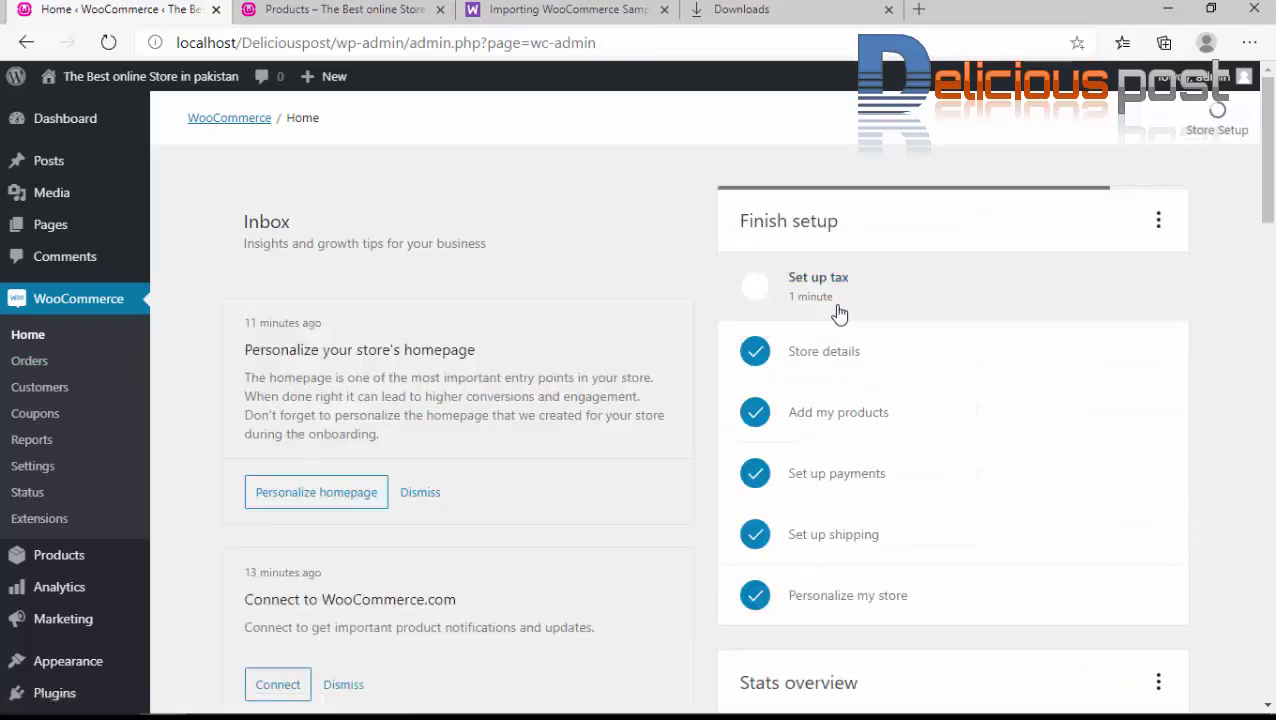
scroll(849, 322, down, 4)
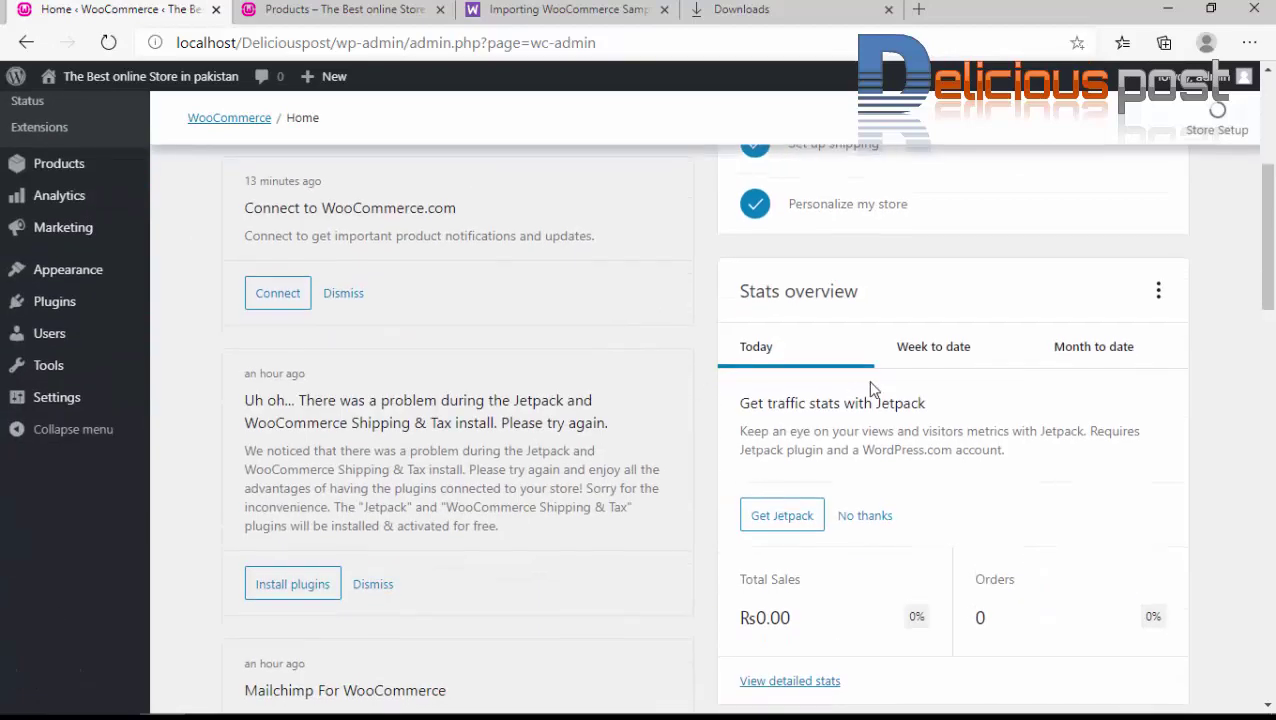
Look over the inbox notices and stats overview on the WooCommerce home page and open the store reports.
scroll(866, 443, down, 1)
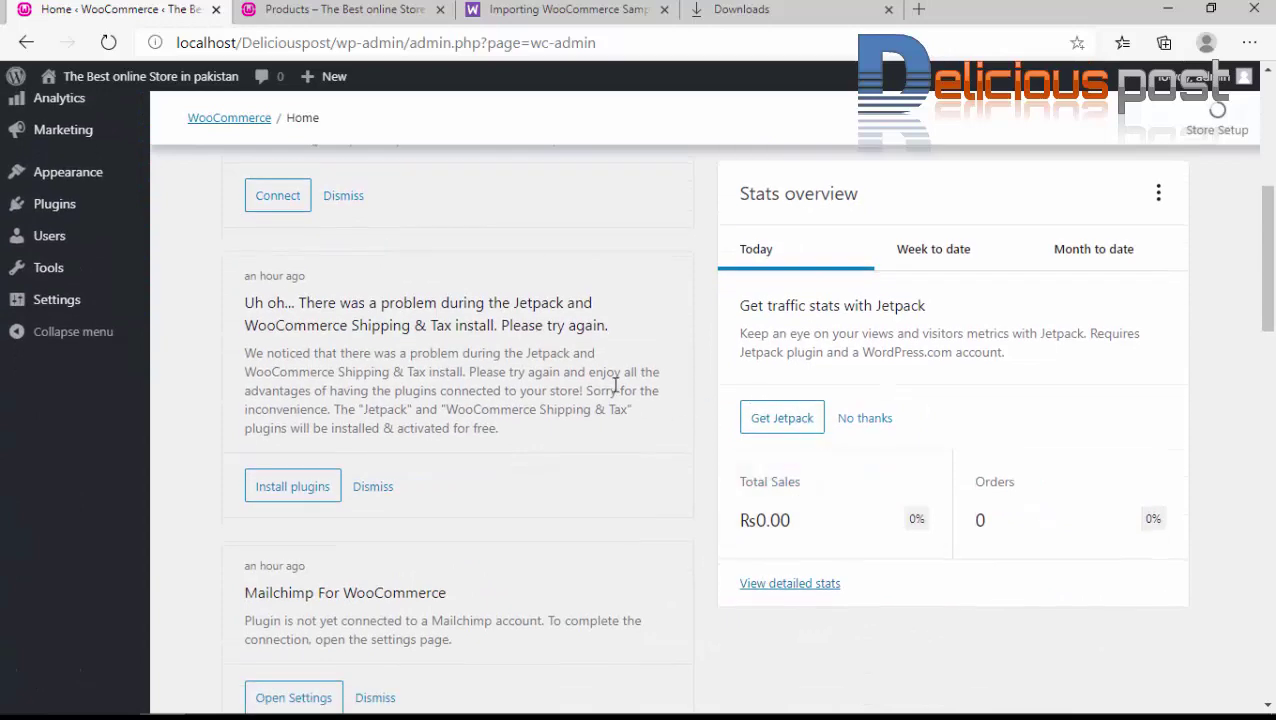
scroll(615, 383, down, 4)
scroll(208, 396, up, 9)
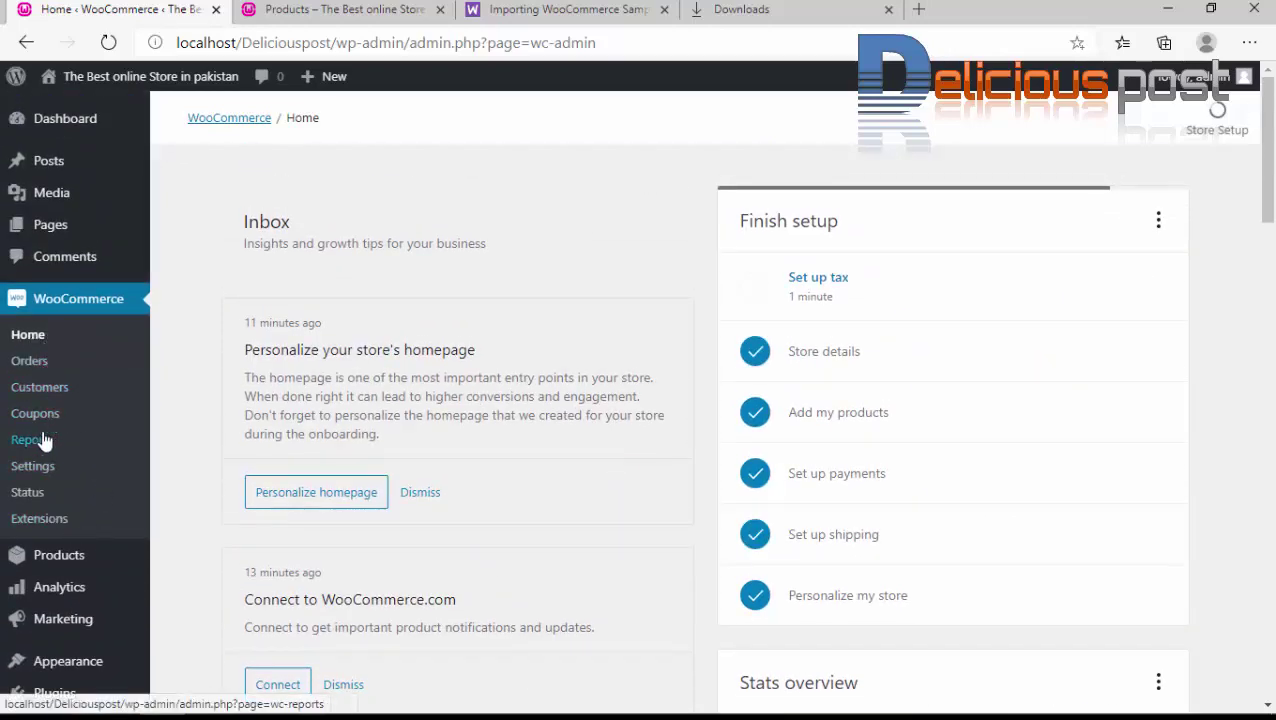
click(44, 440)
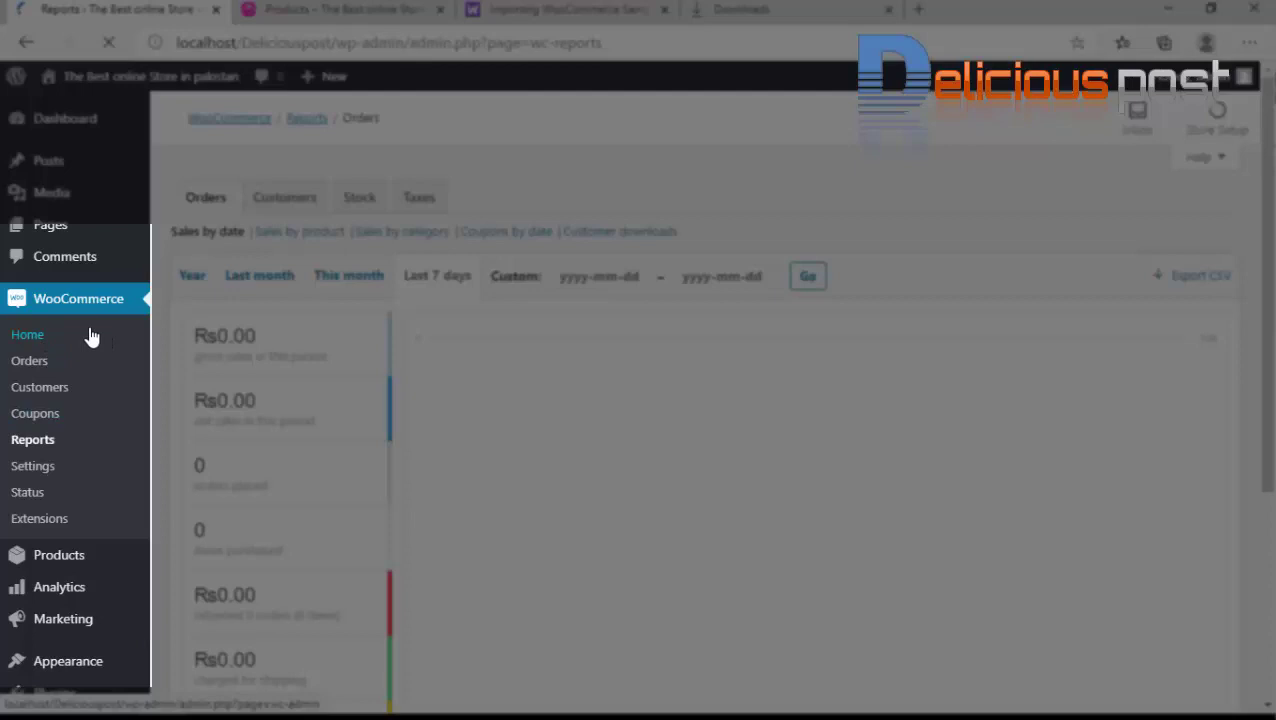
Return to the WooCommerce home page and review the stats overview and the full list of inbox notices.
click(91, 337)
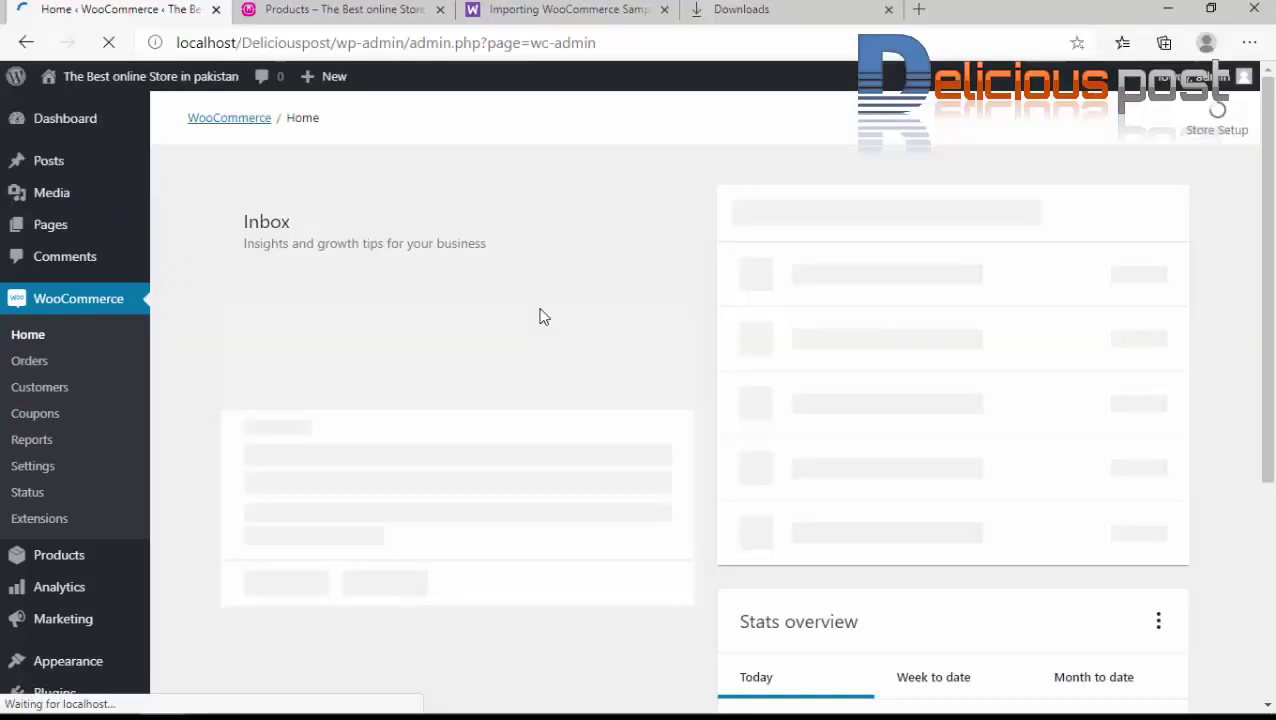
scroll(415, 353, down, 5)
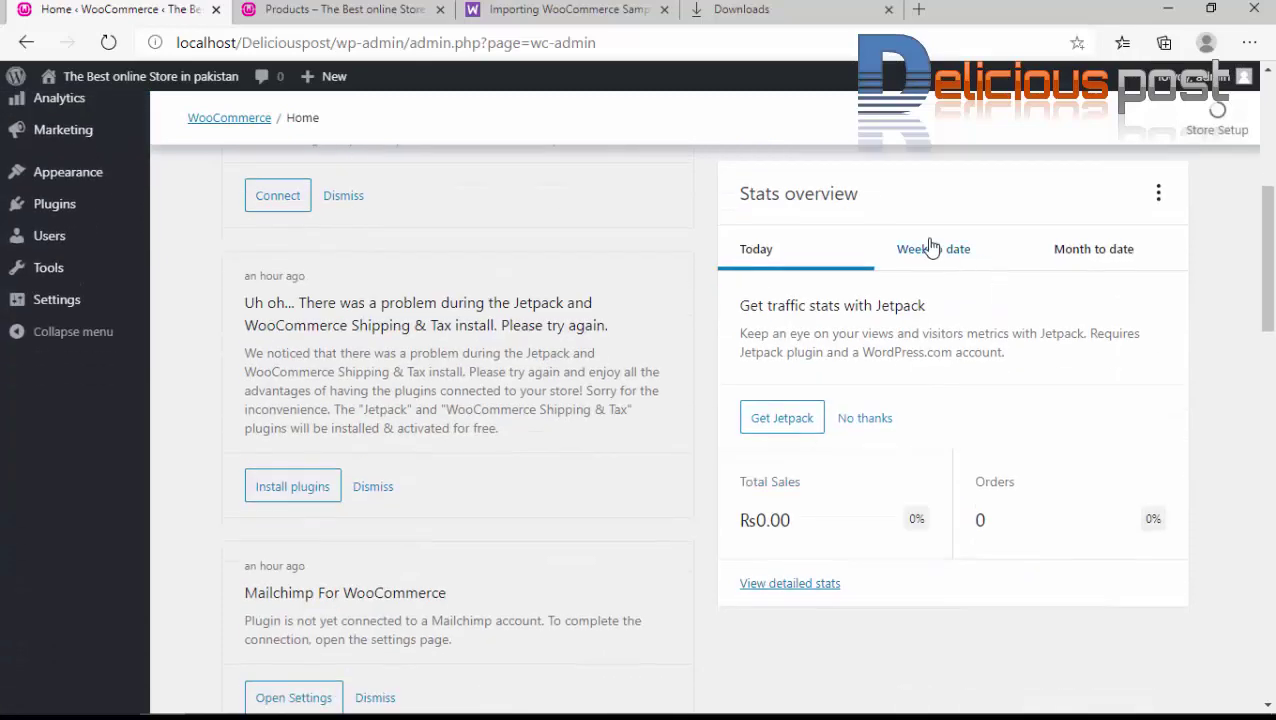
scroll(883, 504, down, 4)
scroll(870, 432, up, 3)
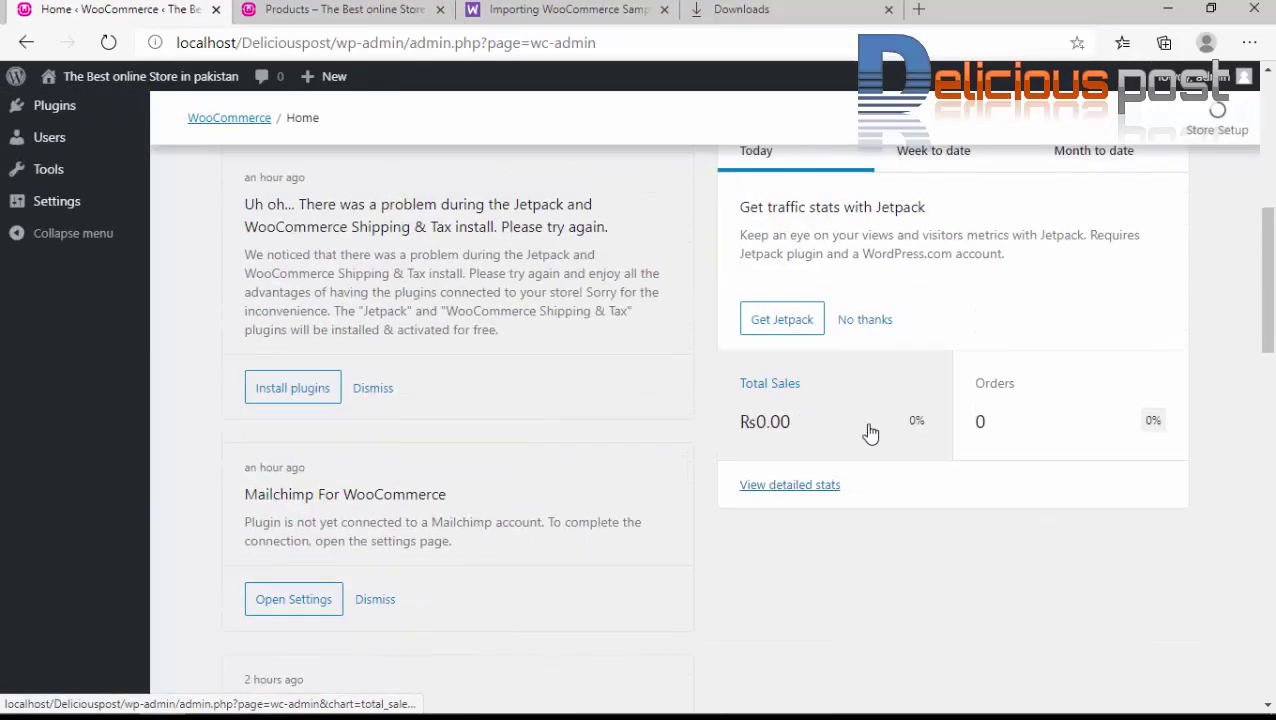
scroll(1046, 440, down, 12)
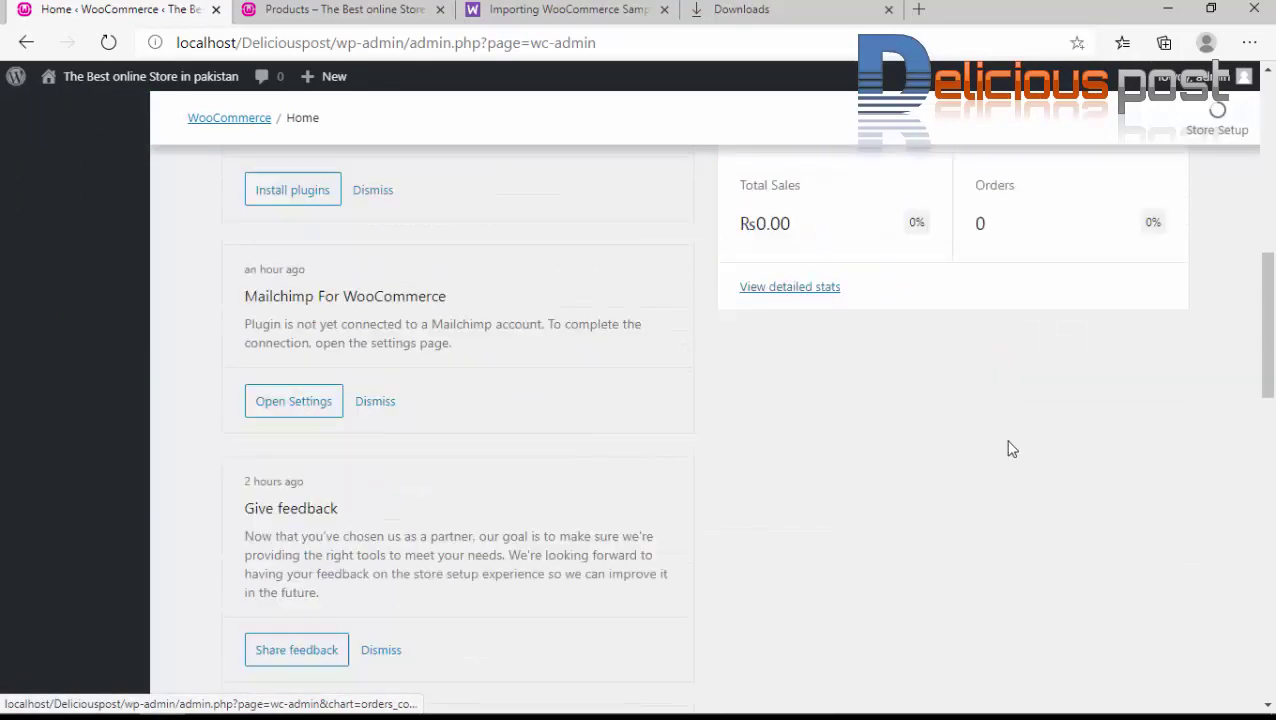
scroll(711, 460, down, 4)
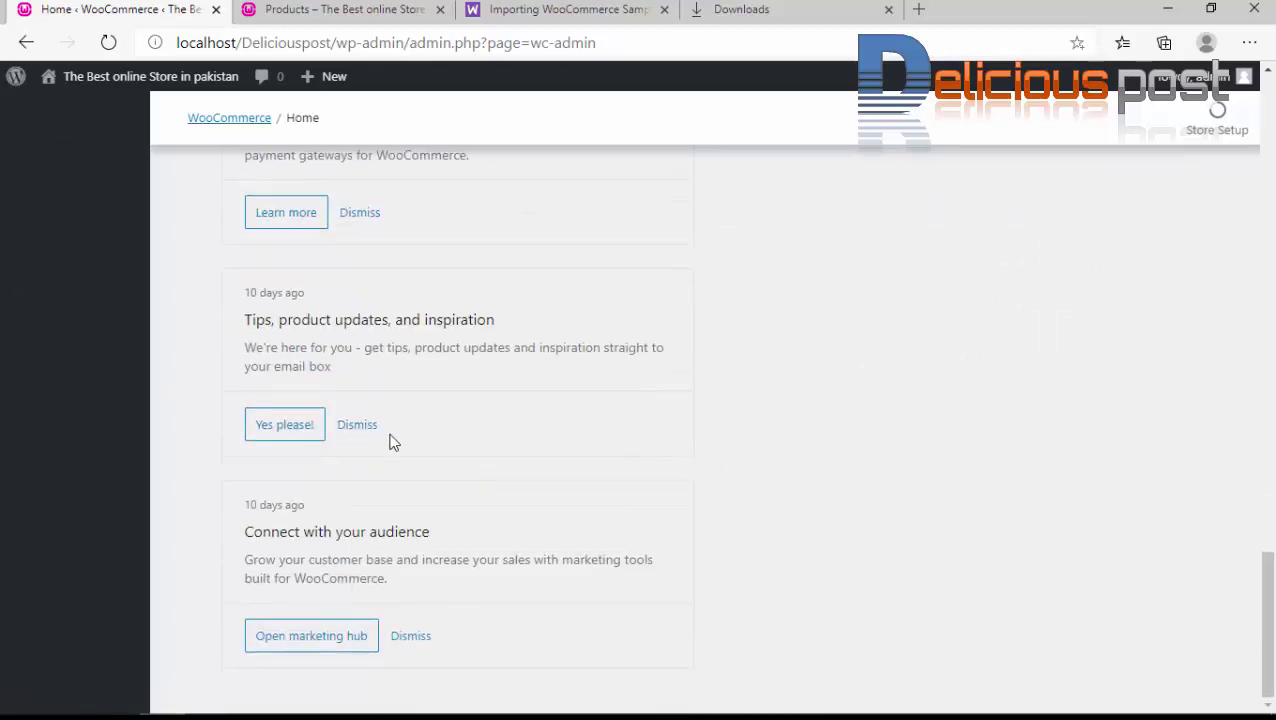
scroll(415, 395, up, 15)
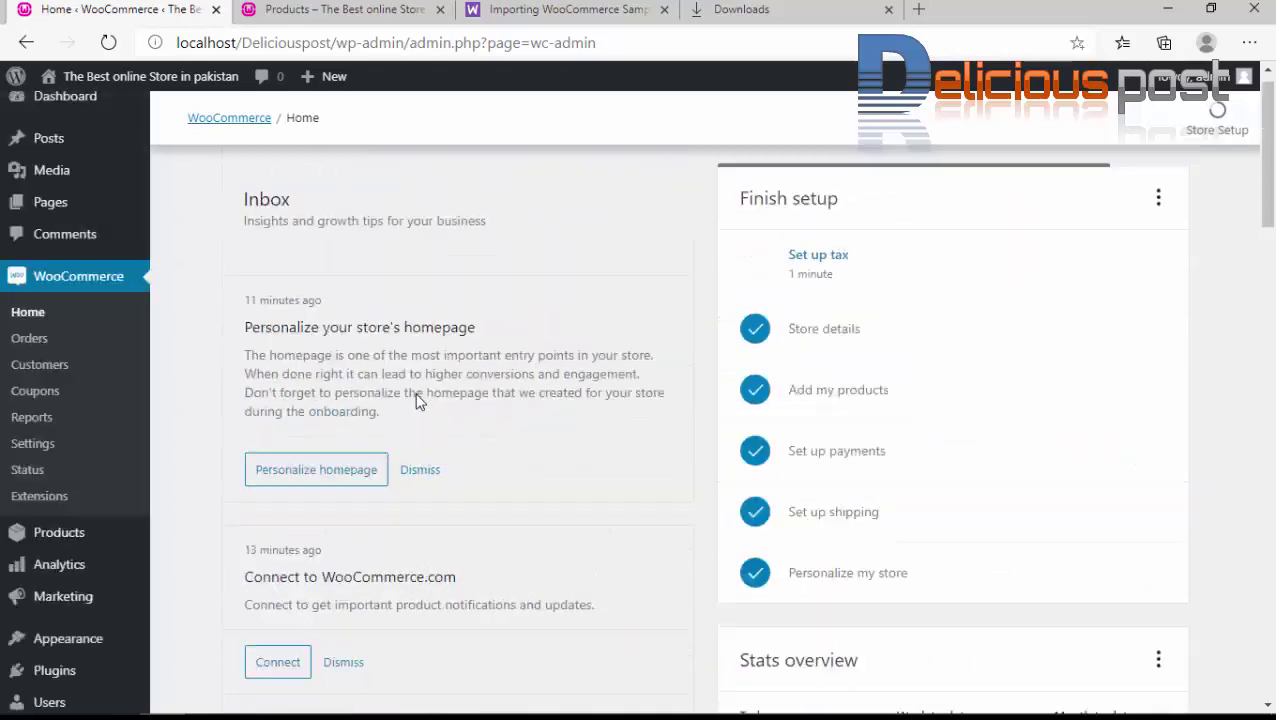
Open the store's orders page and look over the suggested tools for the store.
click(29, 361)
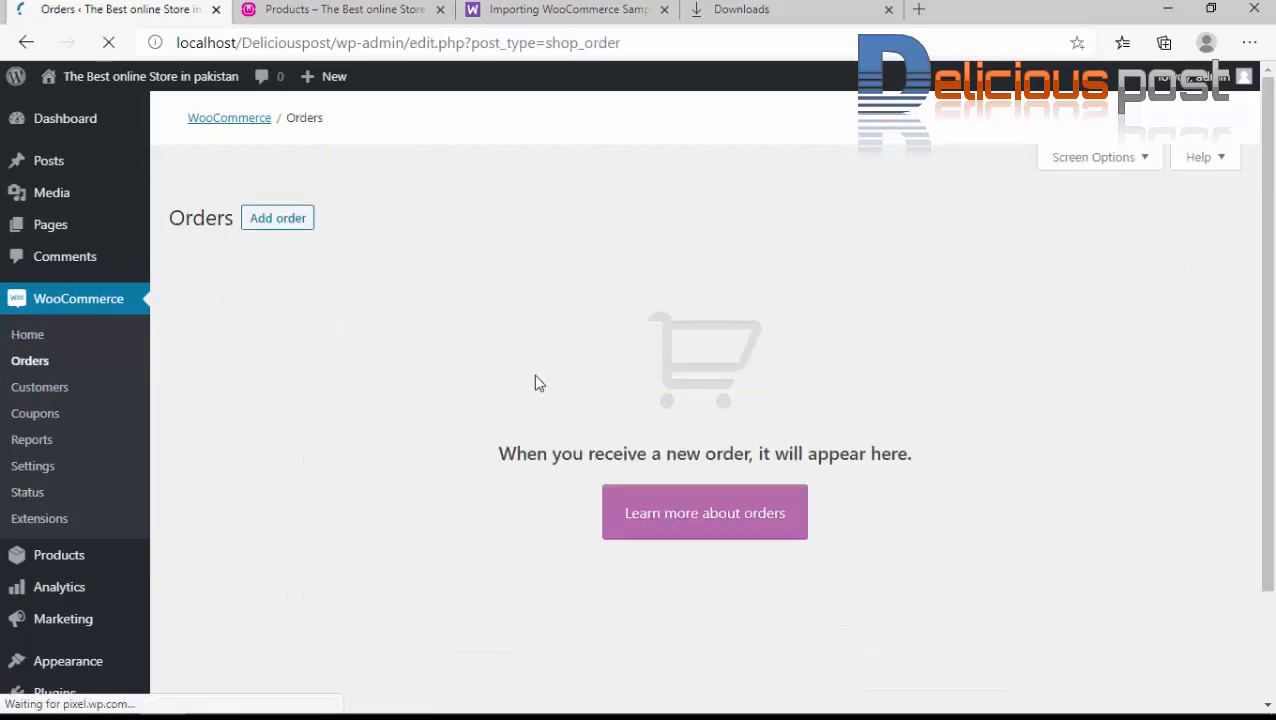
scroll(580, 440, down, 1)
scroll(710, 437, down, 2)
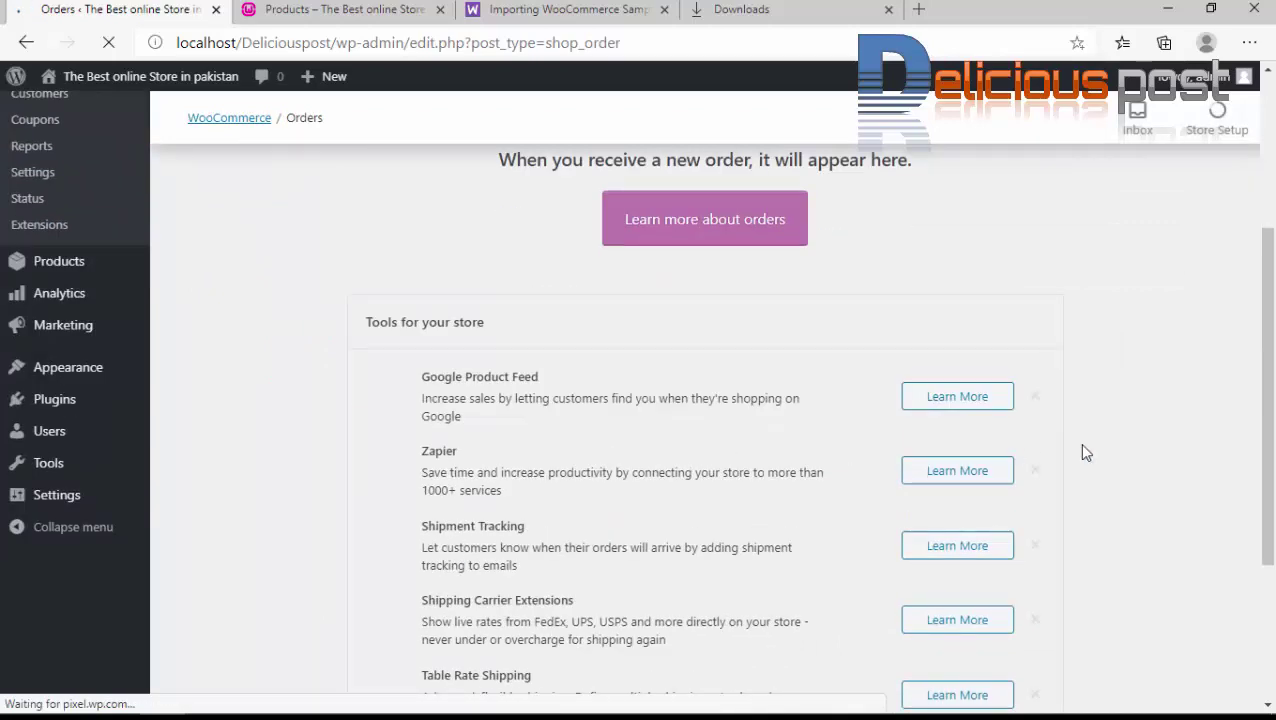
scroll(860, 420, down, 1)
scroll(640, 390, up, 1)
scroll(633, 390, up, 3)
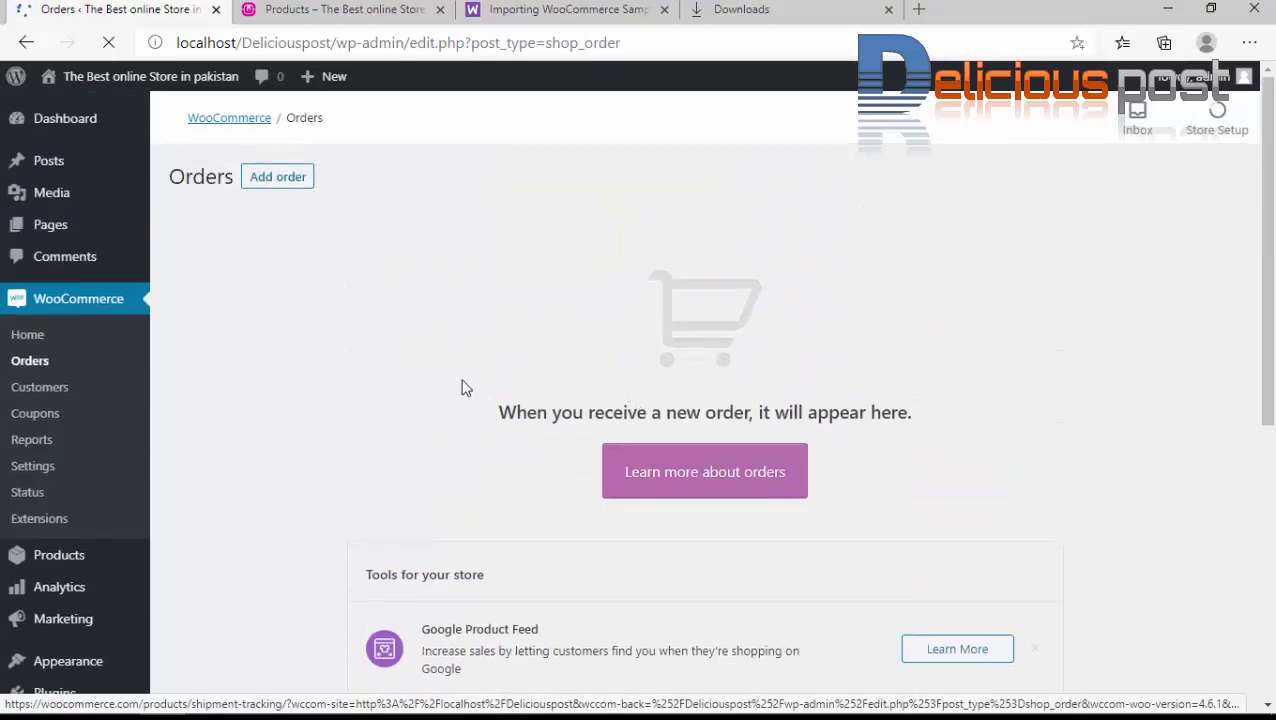
Open the customers list, look over its table, and try to open the coupons page.
click(74, 389)
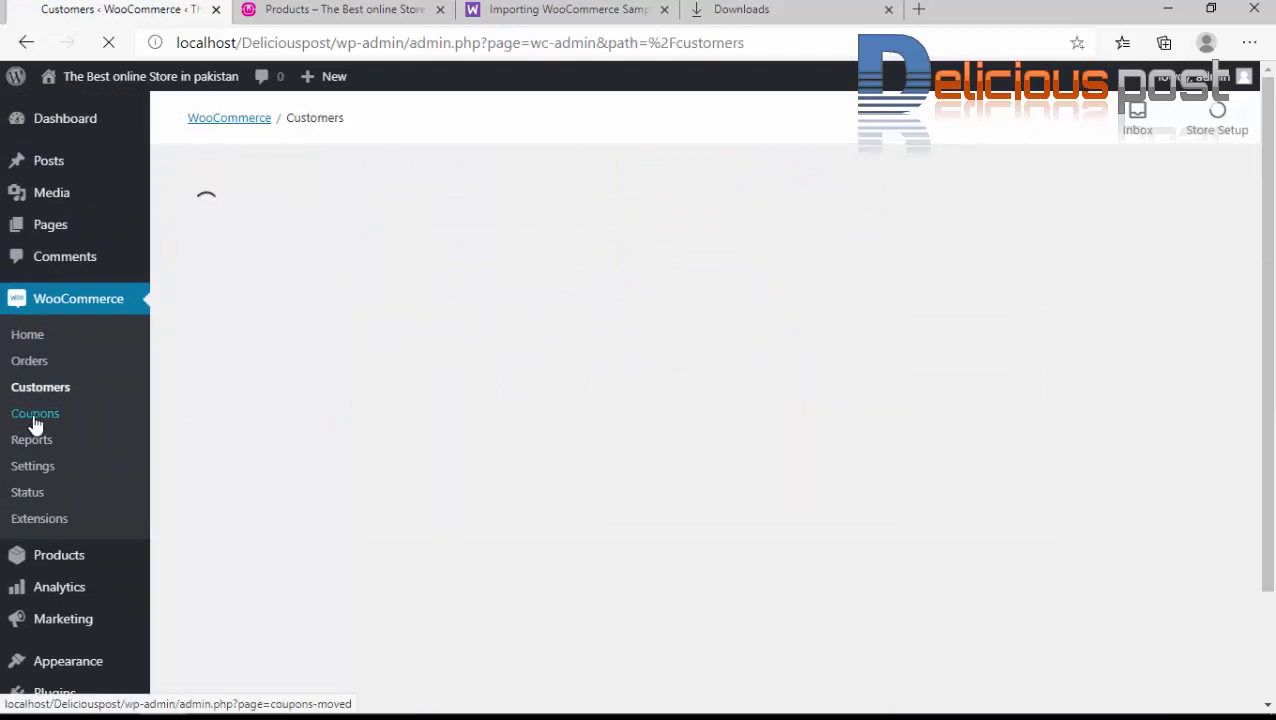
scroll(296, 450, down, 2)
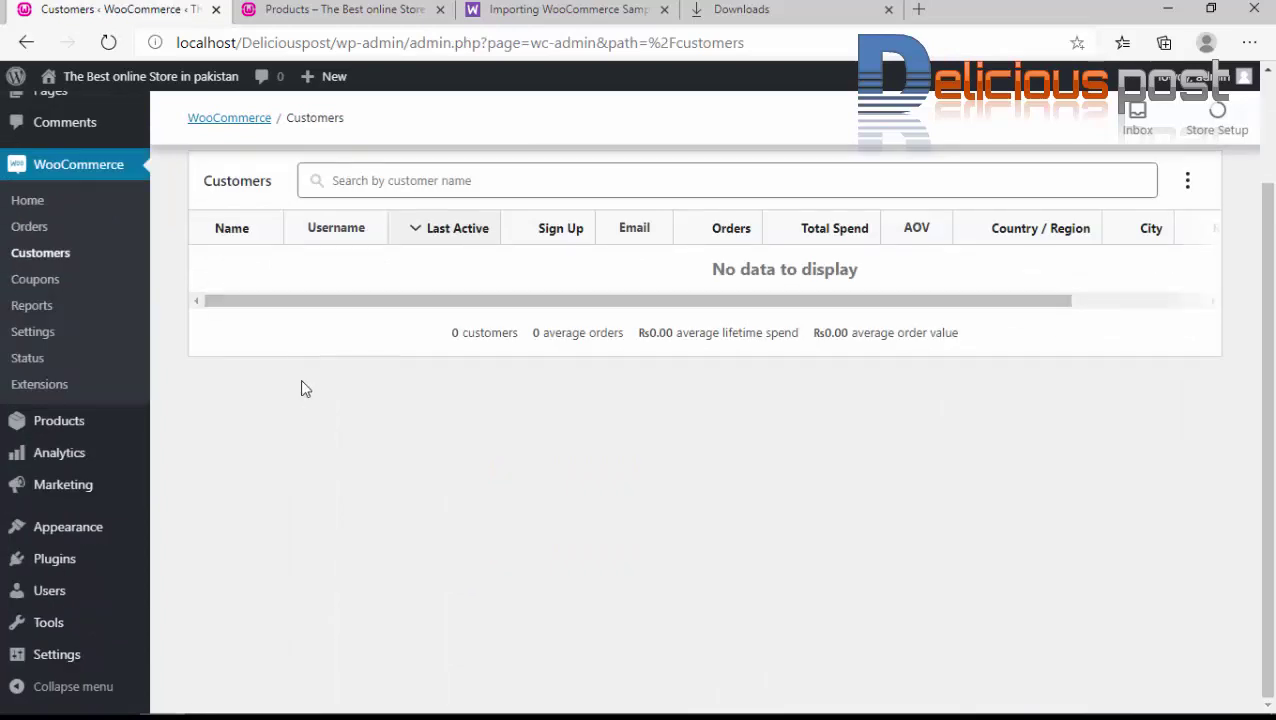
scroll(365, 503, up, 2)
click(38, 378)
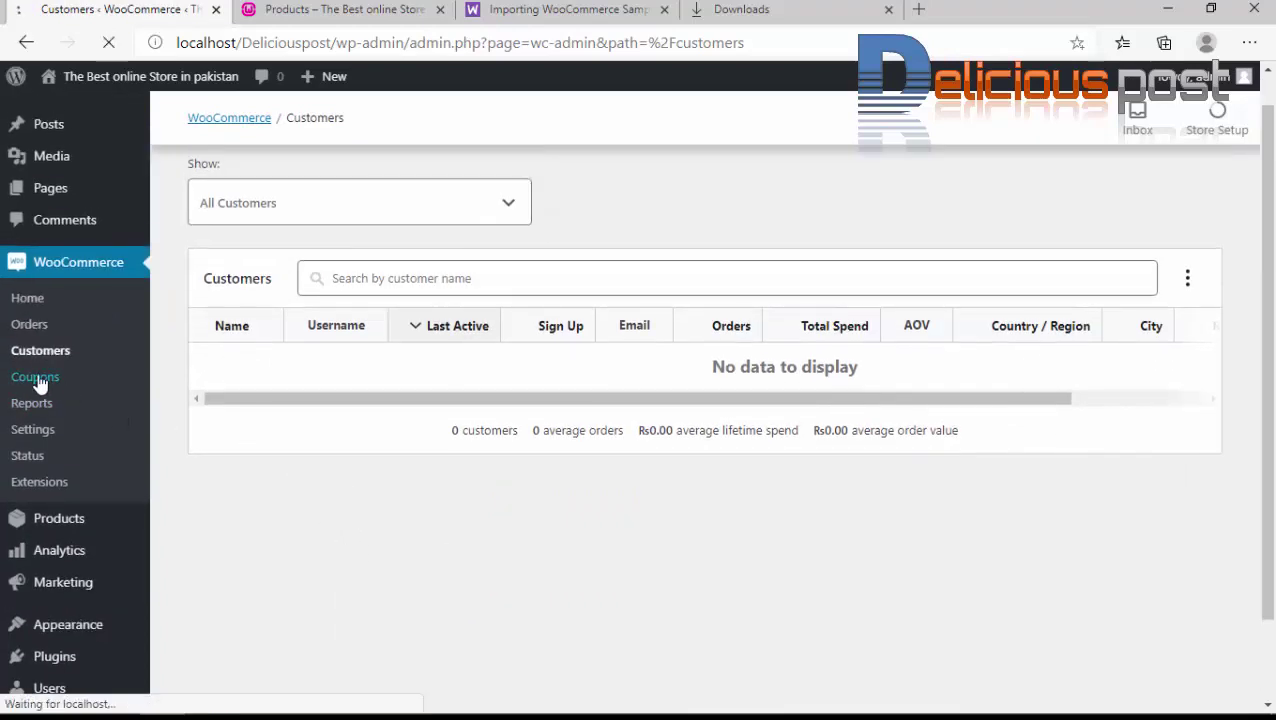
Open the store reports and examine the sales-by-date figures and chart for the last 7 days.
click(33, 405)
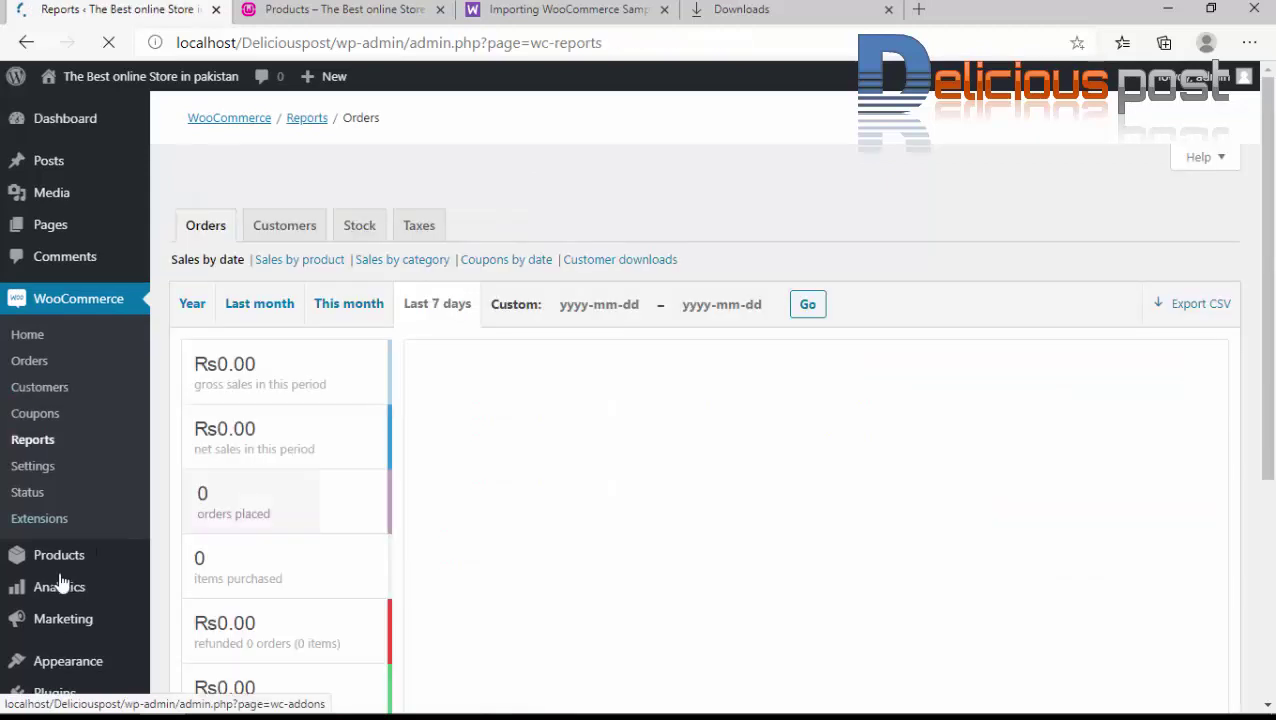
scroll(450, 435, down, 3)
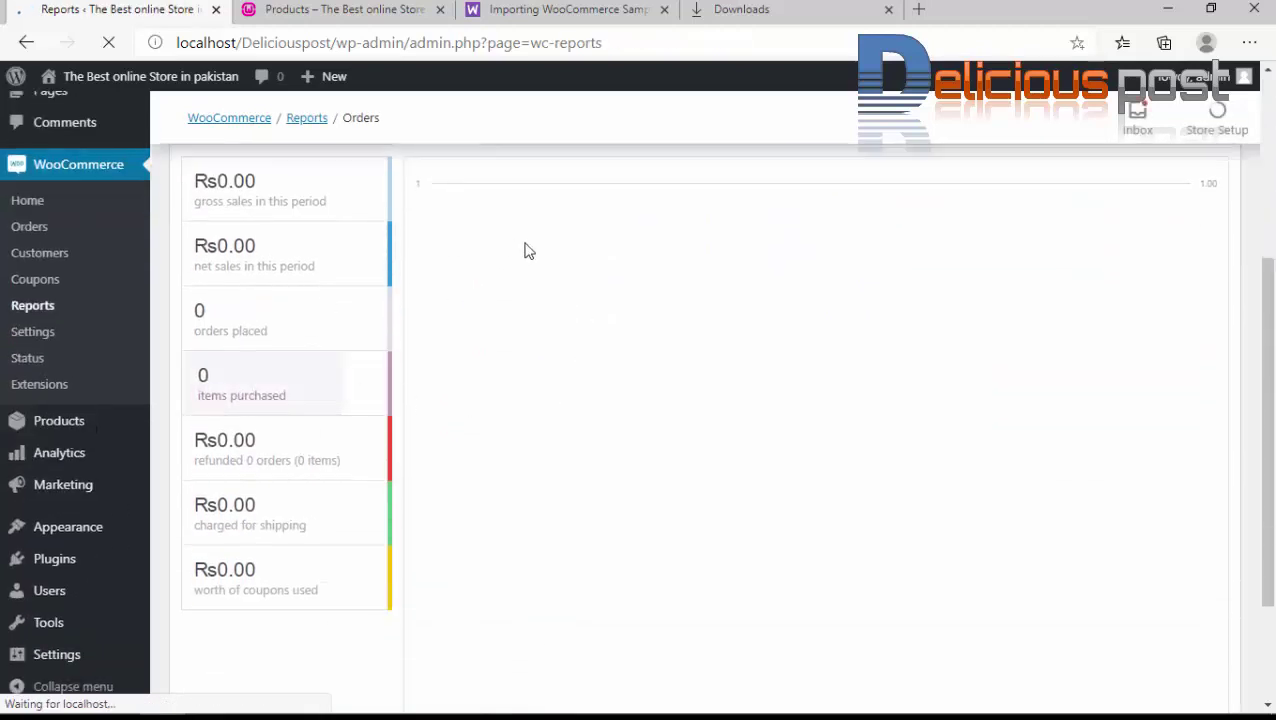
scroll(330, 407, down, 2)
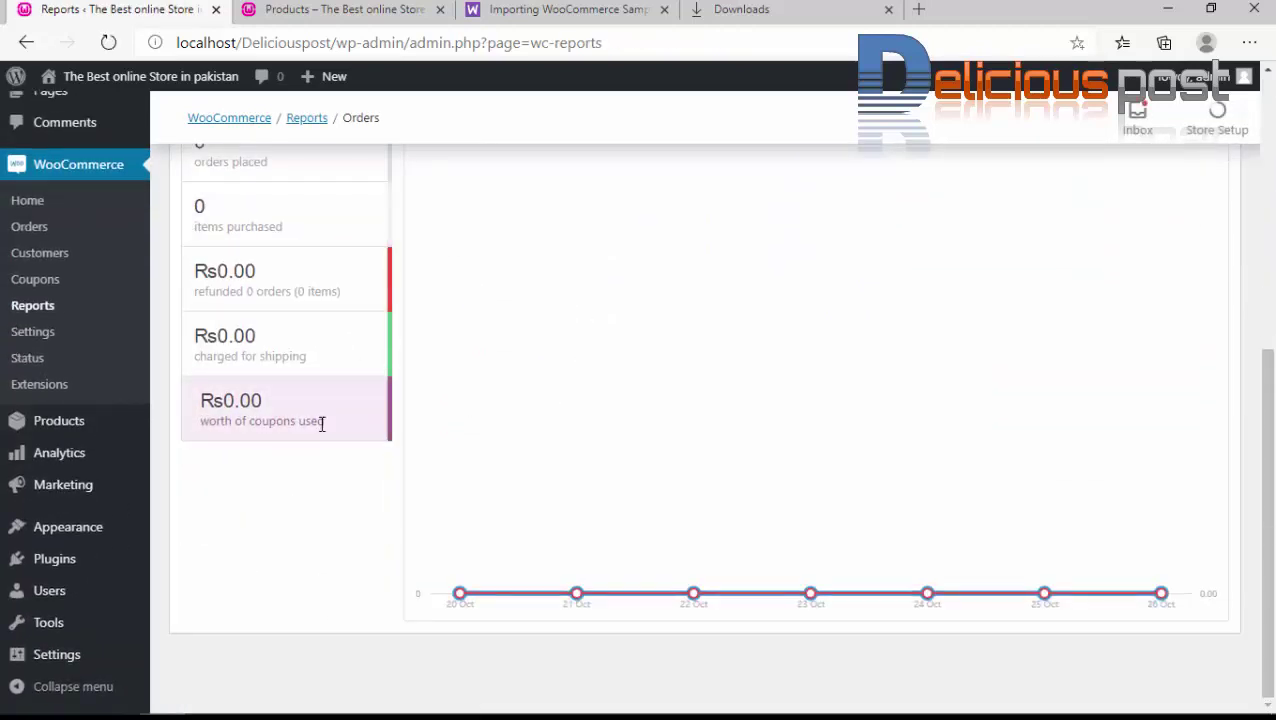
scroll(323, 432, up, 1)
scroll(323, 432, up, 3)
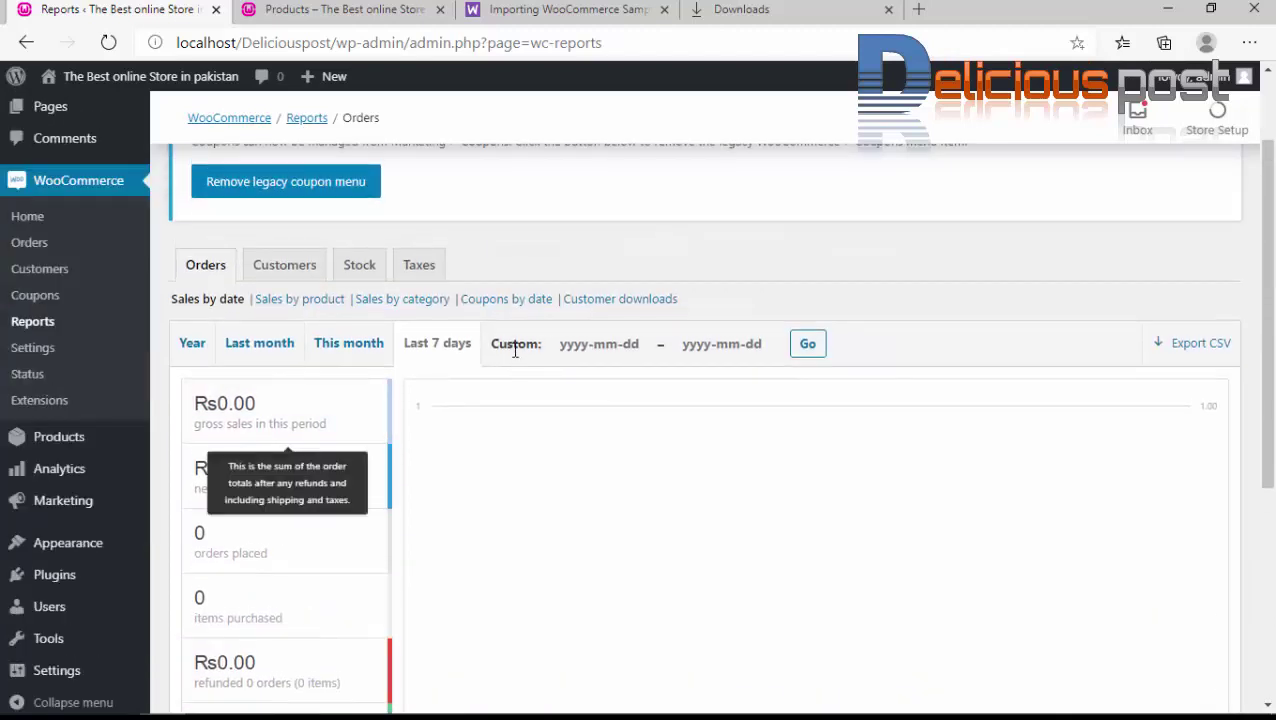
Go through the last-month, customers, stock and taxes reports, and open the WooCommerce status page.
click(287, 352)
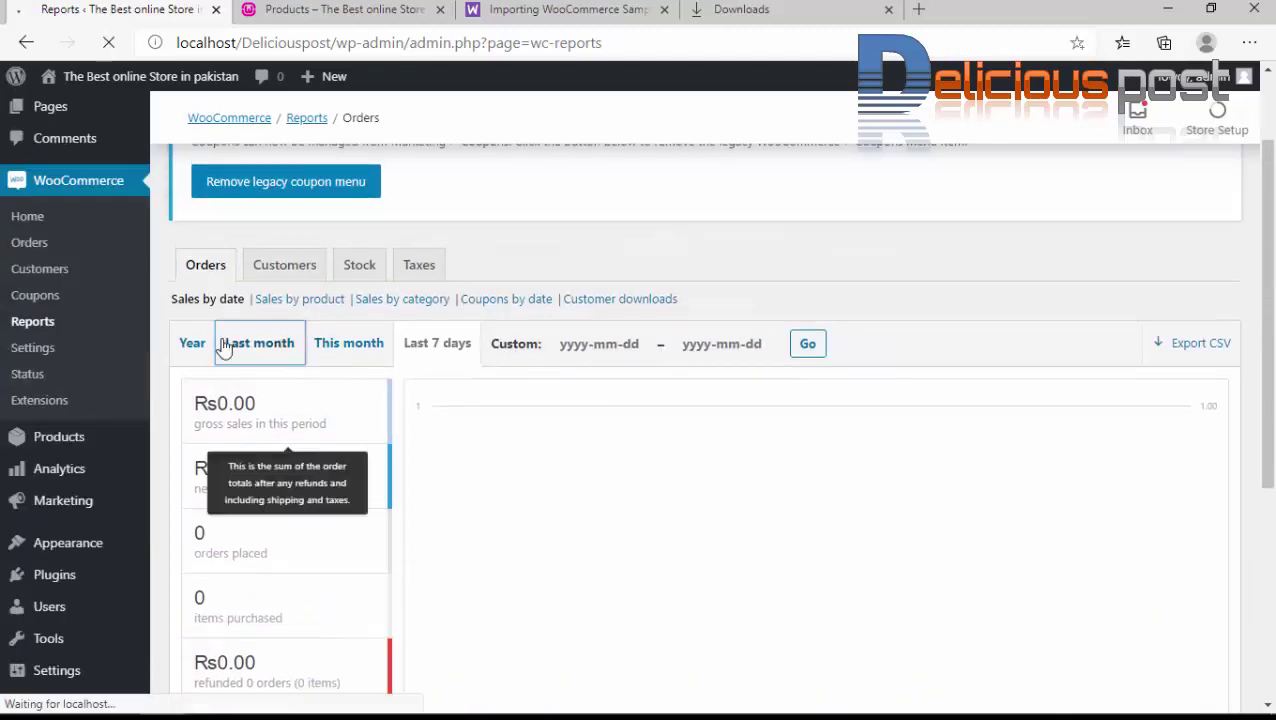
click(300, 264)
click(365, 270)
click(423, 270)
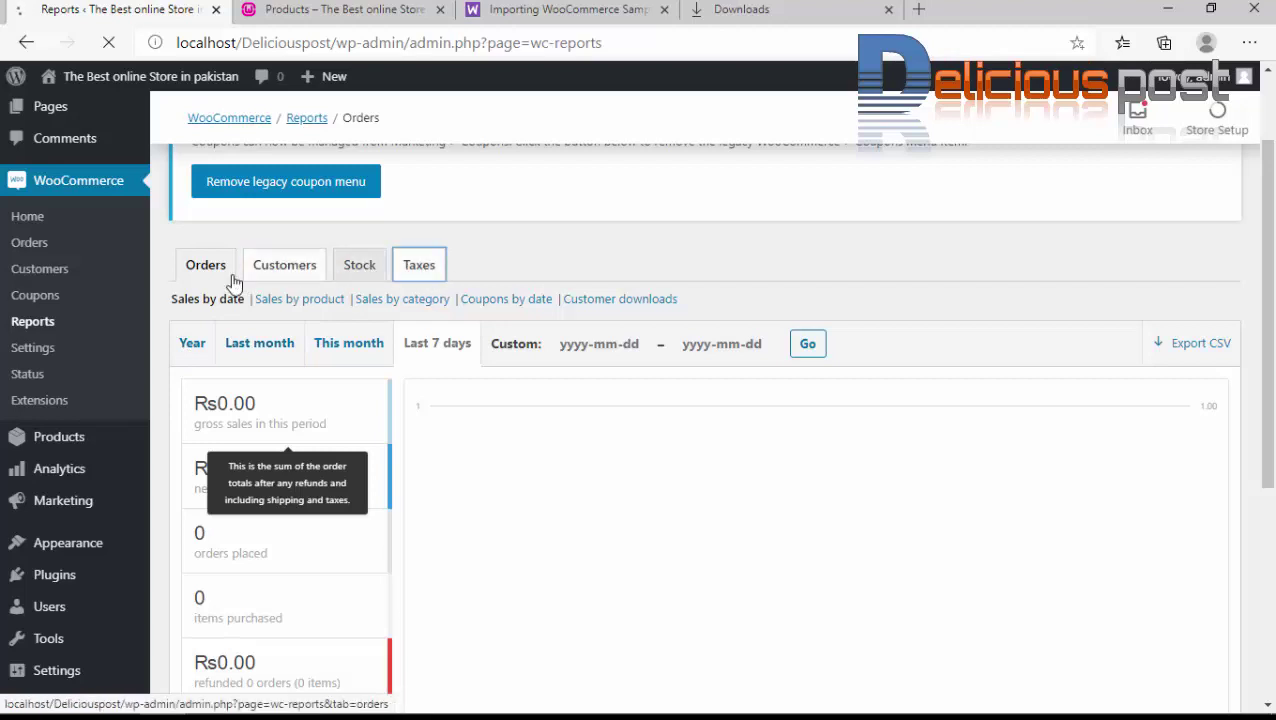
scroll(362, 342, up, 1)
scroll(604, 352, down, 1)
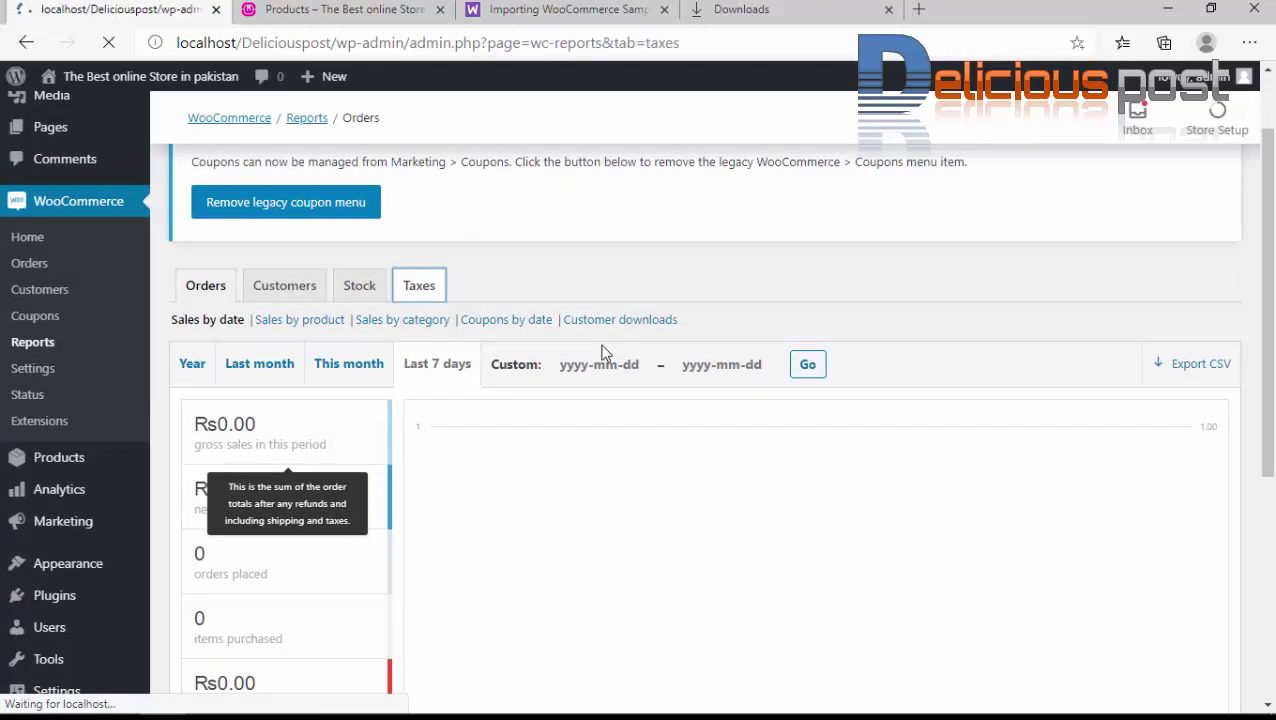
scroll(601, 358, down, 1)
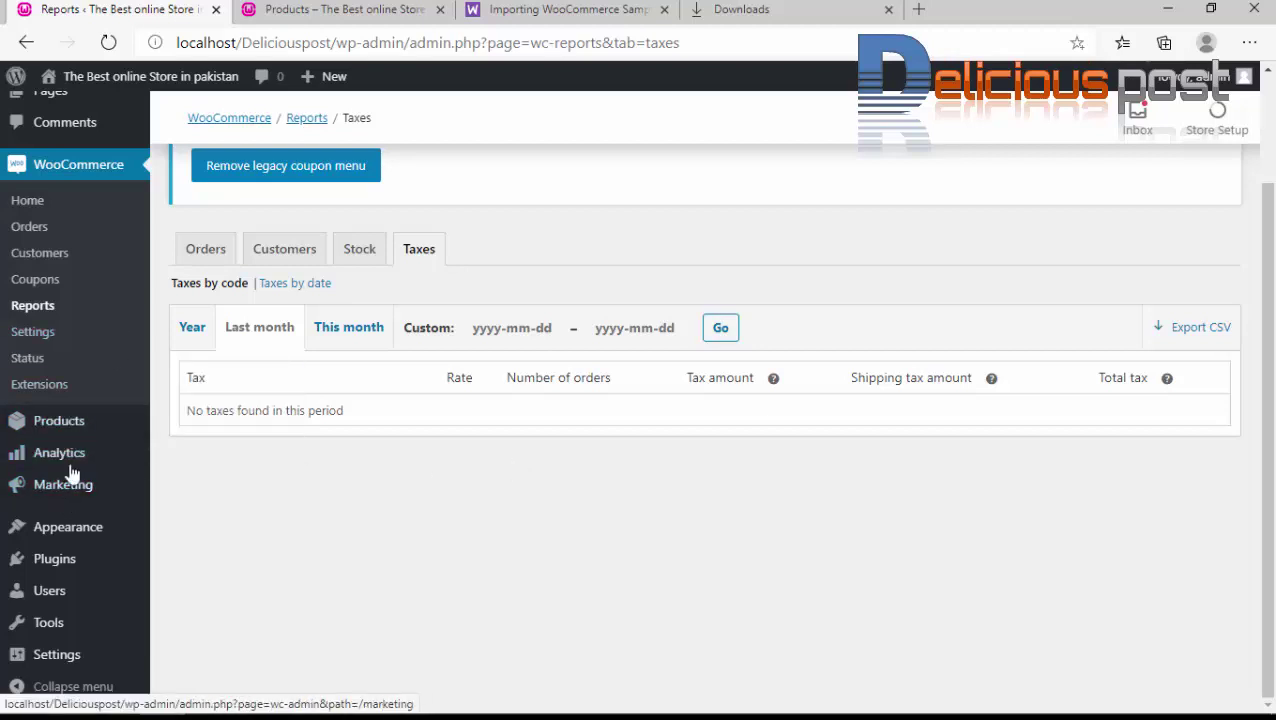
click(30, 358)
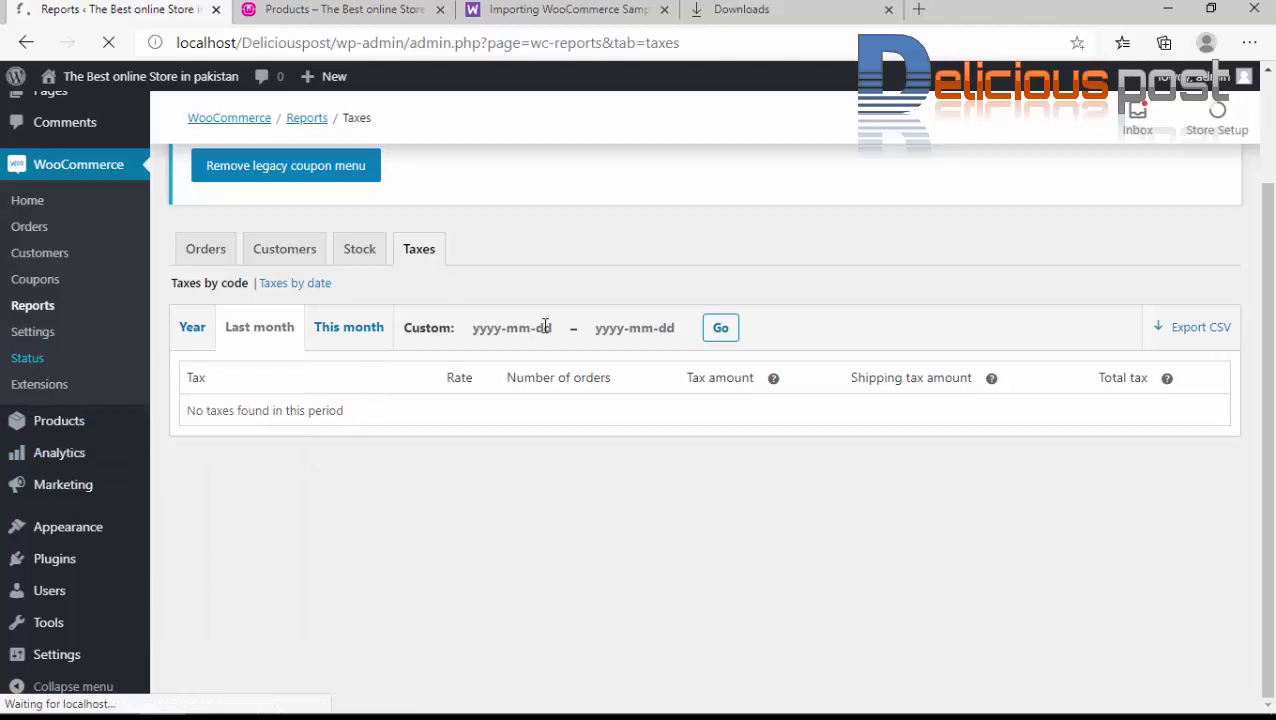
Switch to the storefront shop page, add the Cap to the cart, and view the cart.
key(ctrl+Tab)
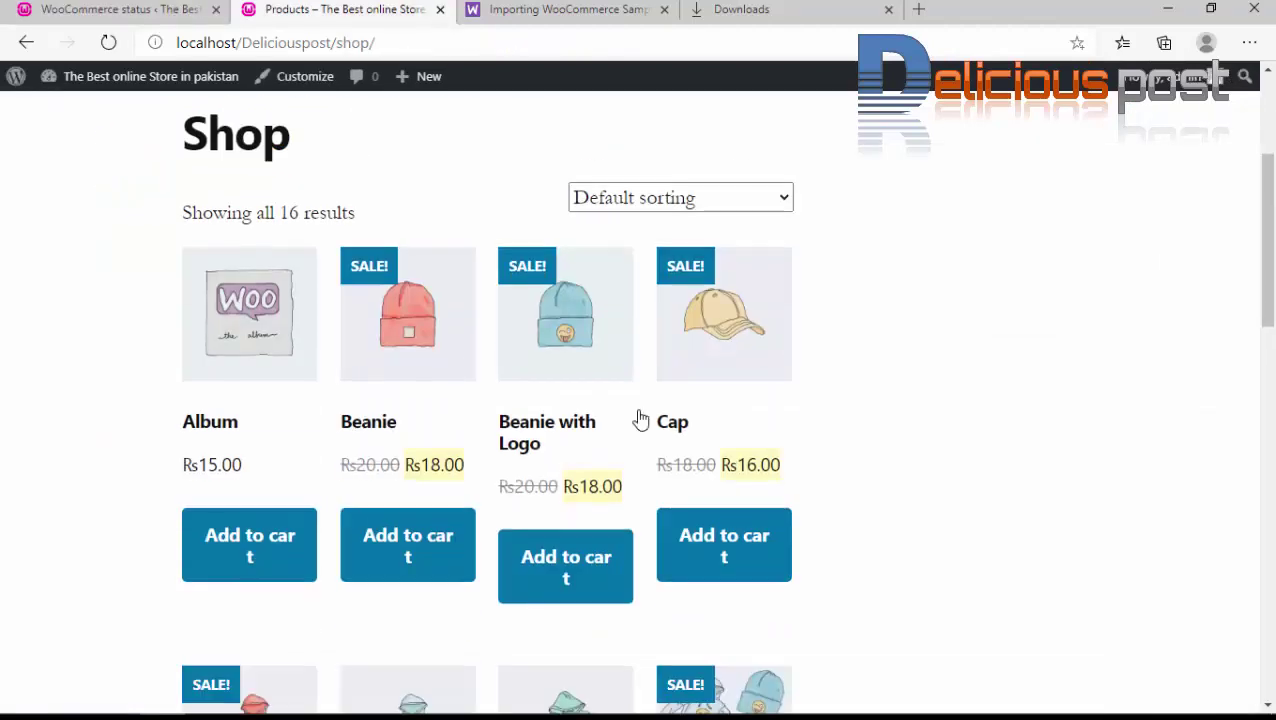
click(750, 557)
scroll(732, 484, down, 2)
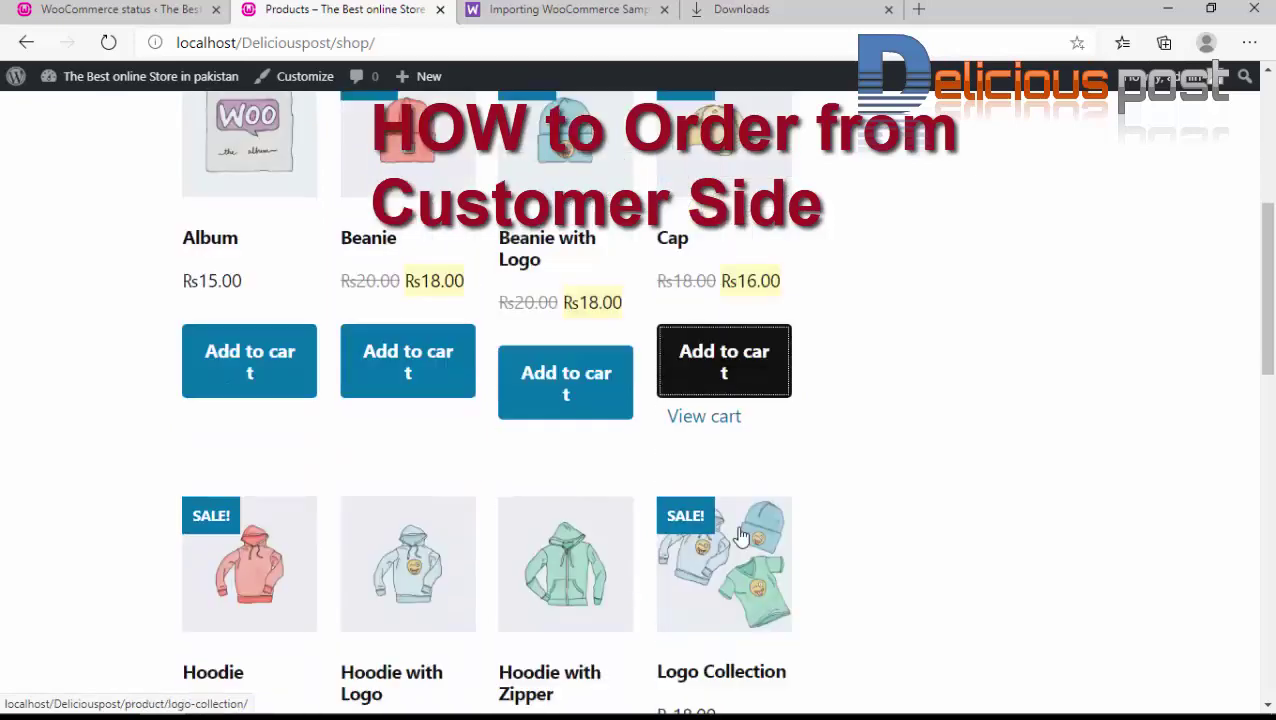
click(732, 406)
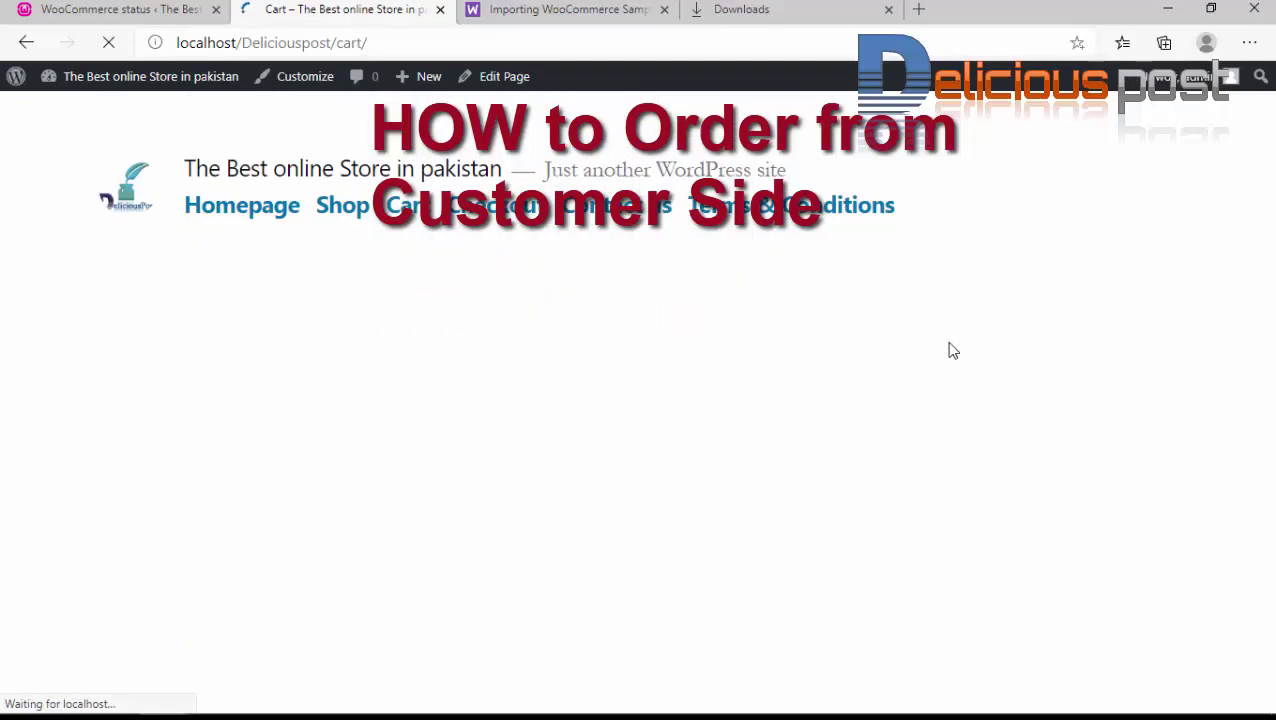
Check the Cap's line and the cart totals with shipping, and proceed to checkout.
scroll(509, 393, down, 3)
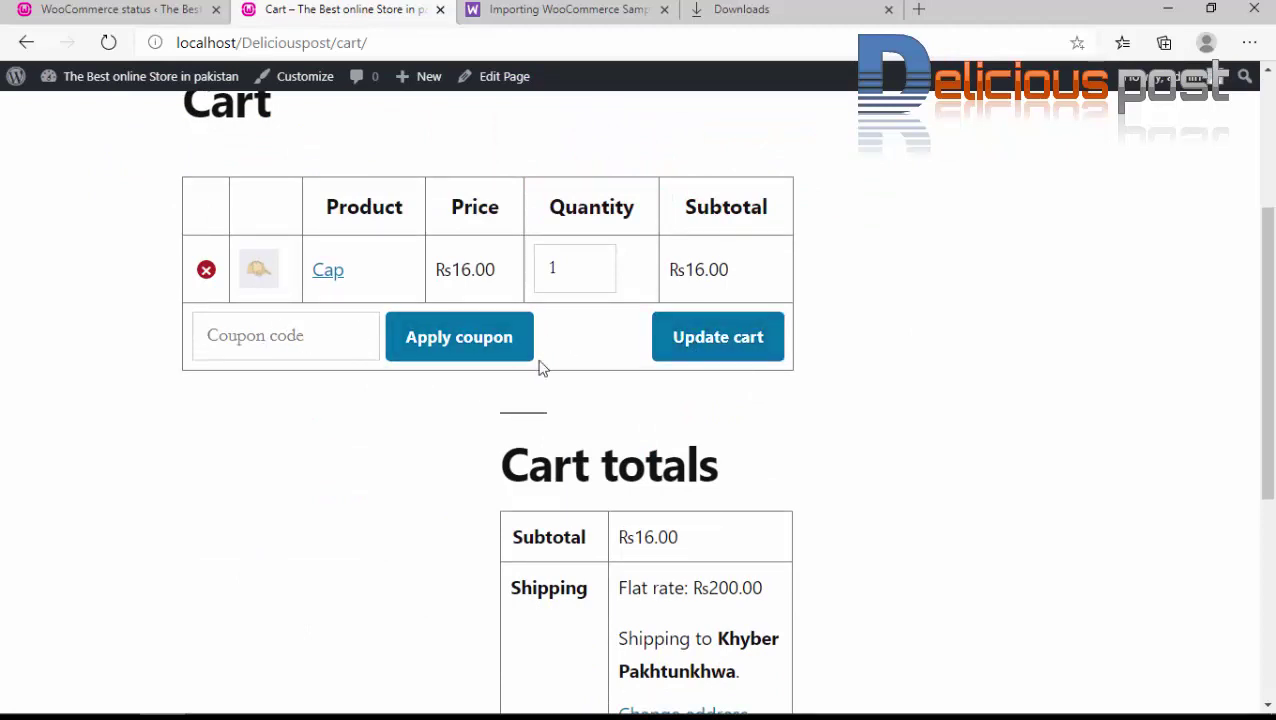
scroll(566, 398, down, 1)
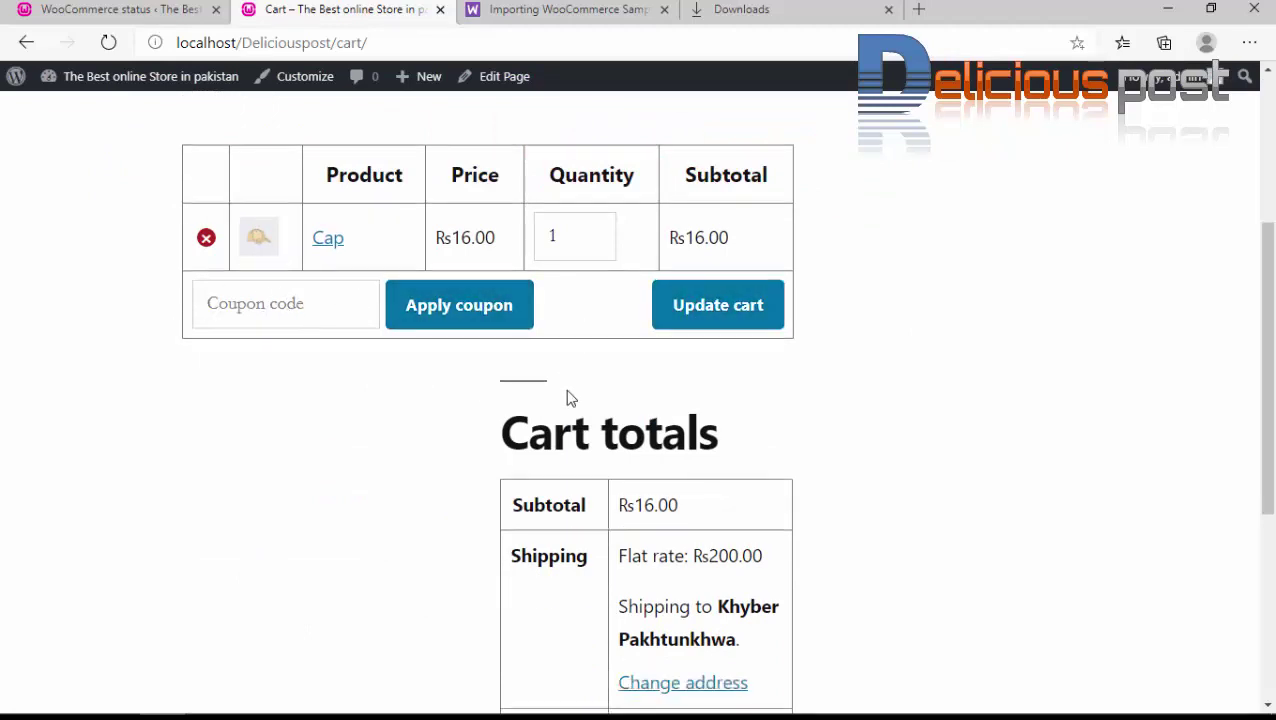
scroll(566, 398, down, 4)
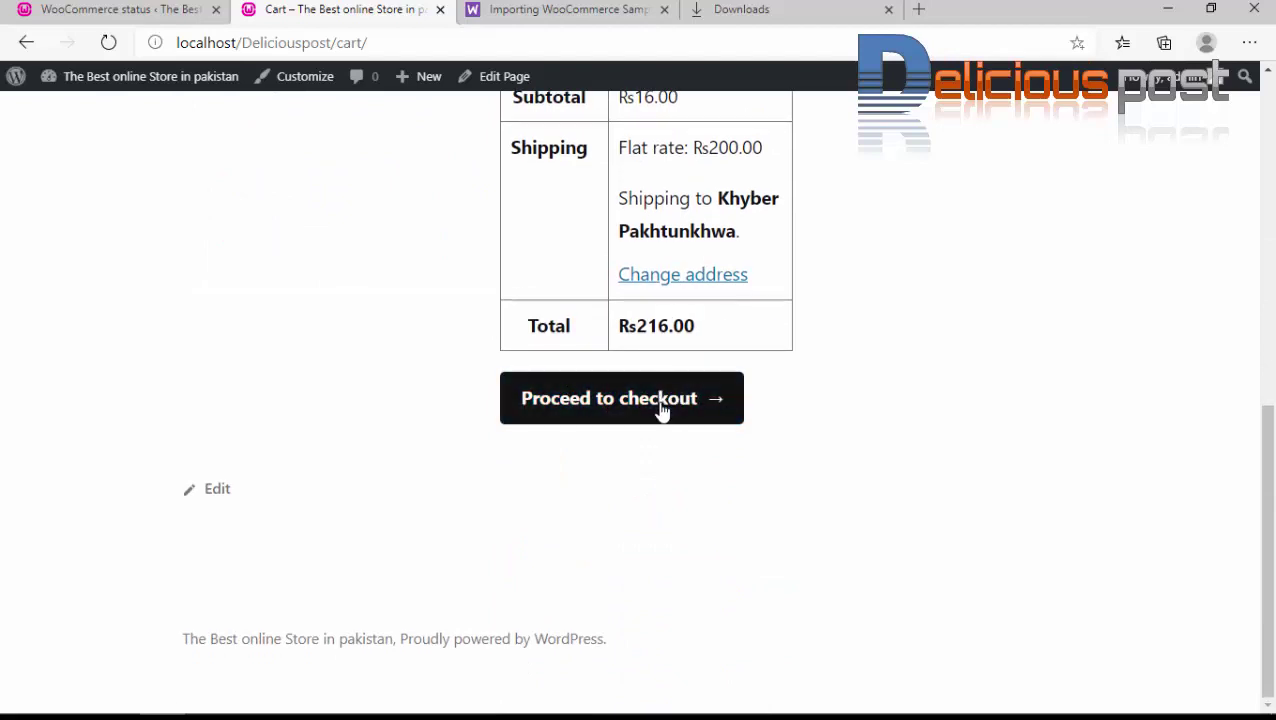
click(660, 410)
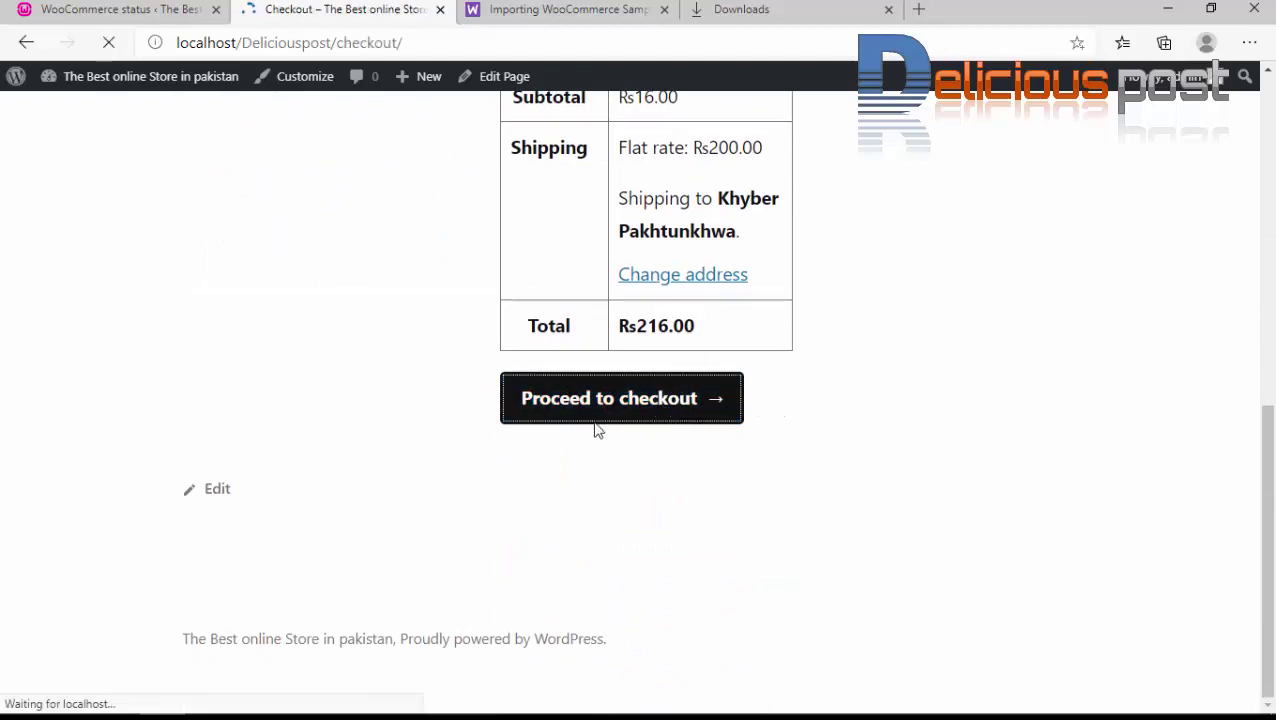
Fill in the customer's first and last name in the checkout billing details.
scroll(650, 430, down, 3)
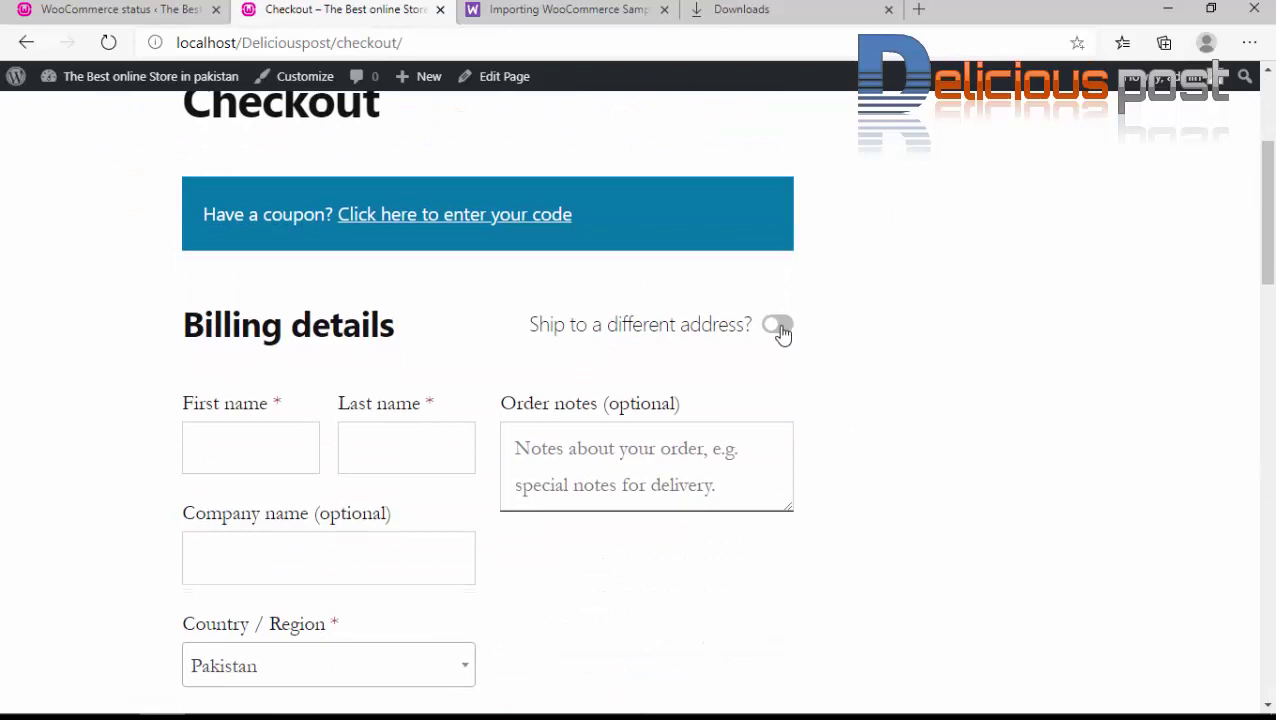
click(216, 441)
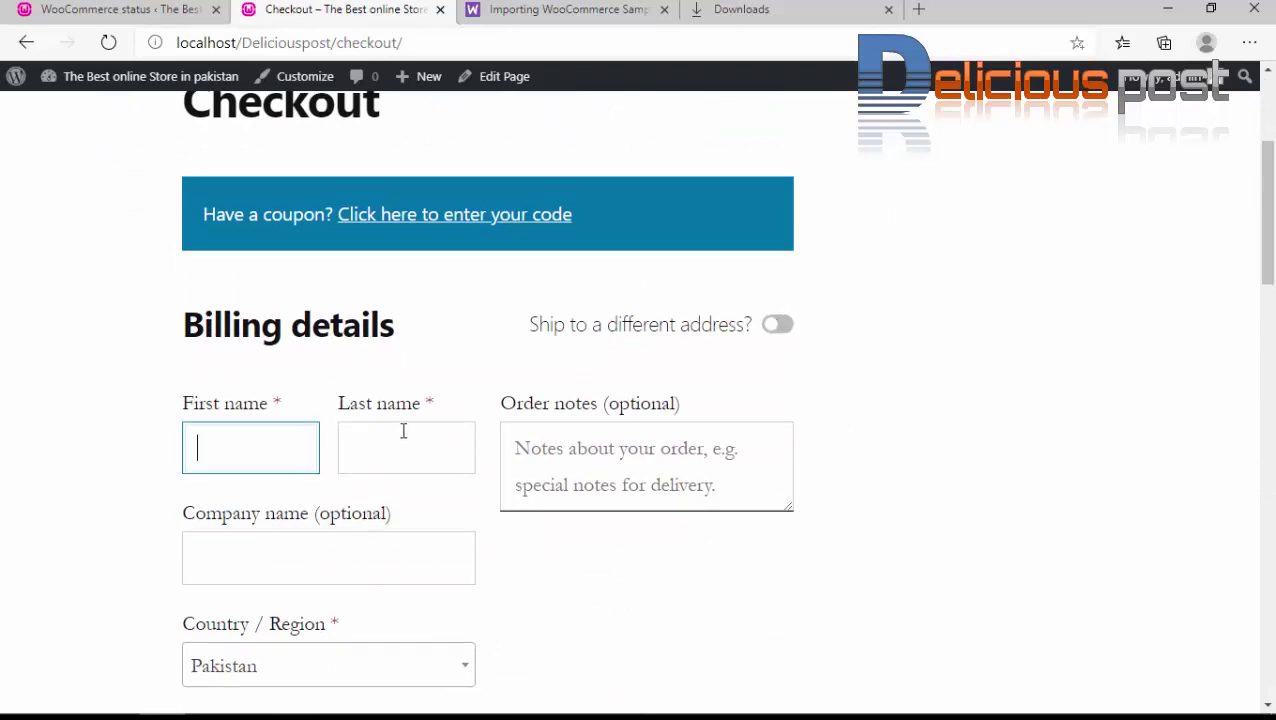
scroll(403, 430, down, 1)
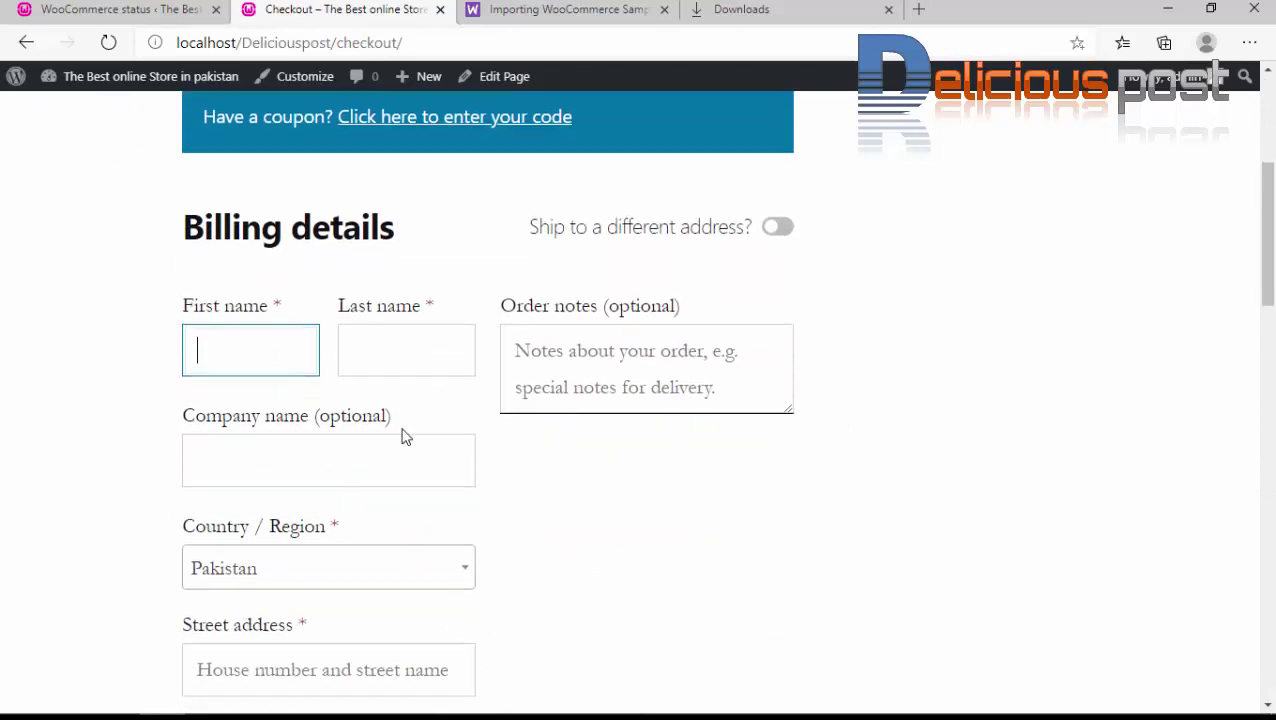
click(466, 339)
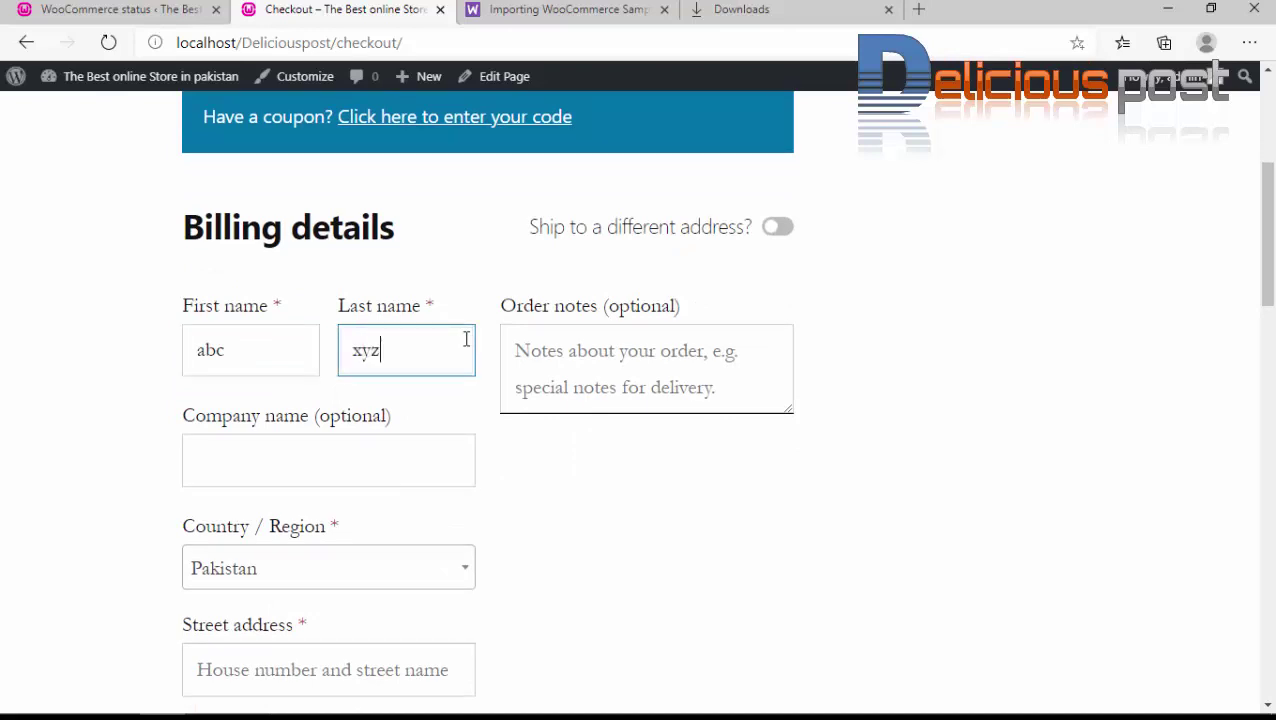
Enter sds as the company name and fill in both of the customer's street address lines in the billing details.
key(Tab)
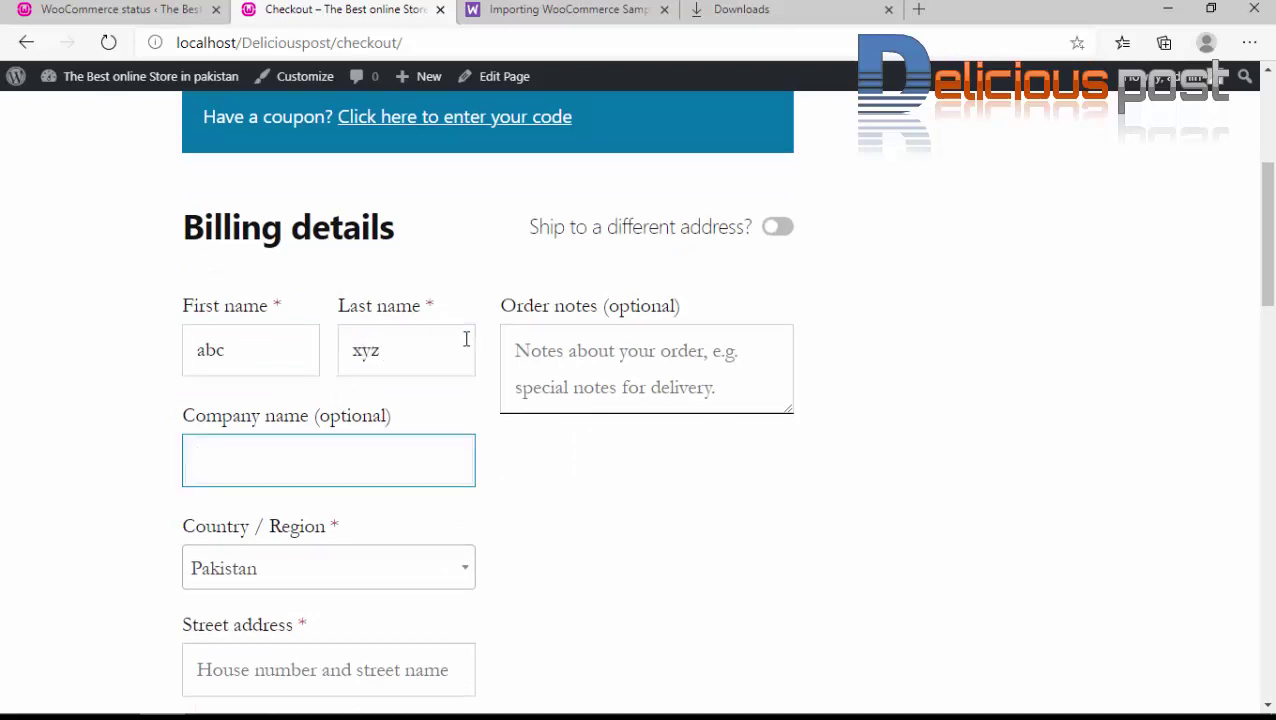
text(sds)
scroll(379, 461, down, 2)
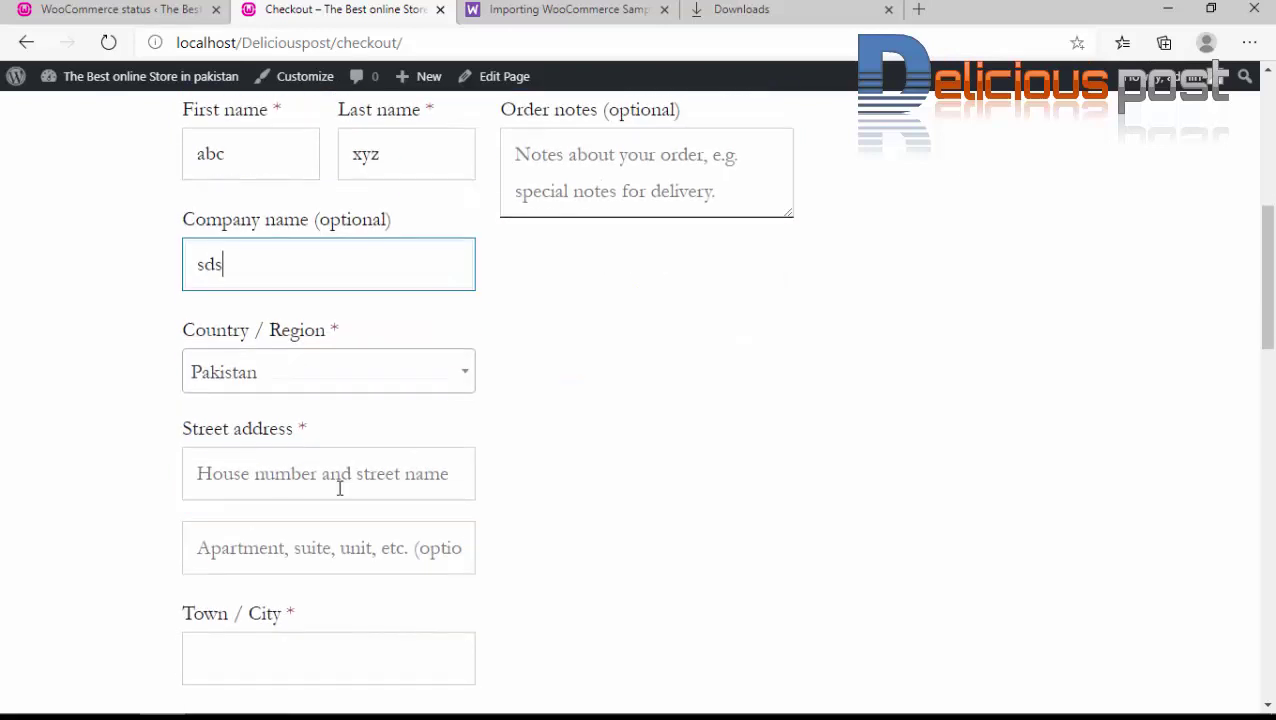
click(336, 469)
text(kpk)
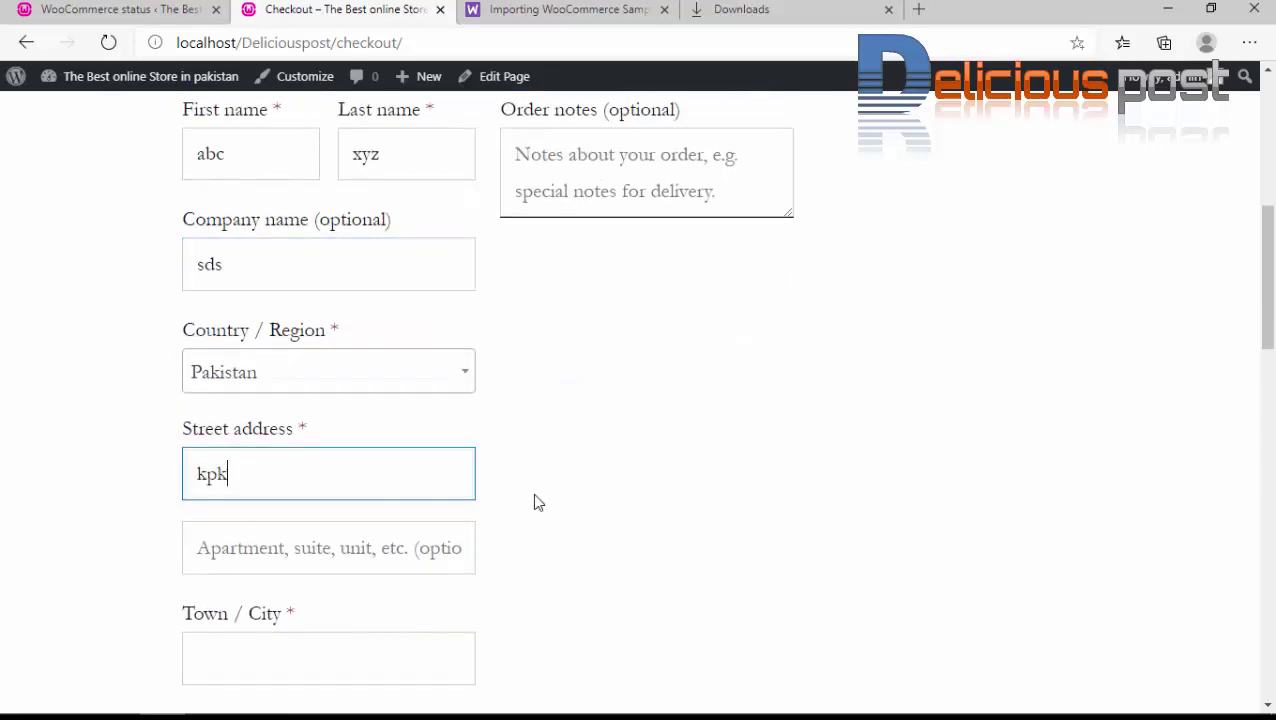
key(Tab)
text(sd)
key(Tab)
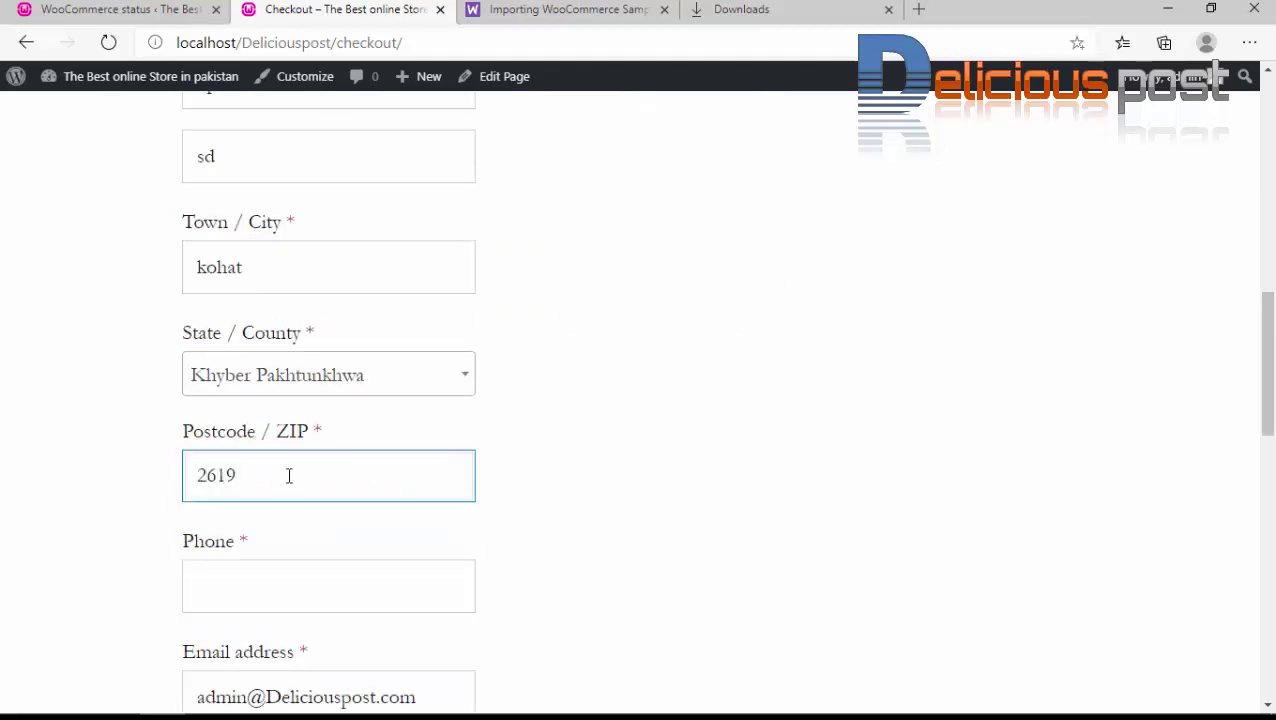
Complete the remaining billing fields, including the postcode and phone number, and place the order with cash on delivery.
text(4)
click(279, 578)
text(03232)
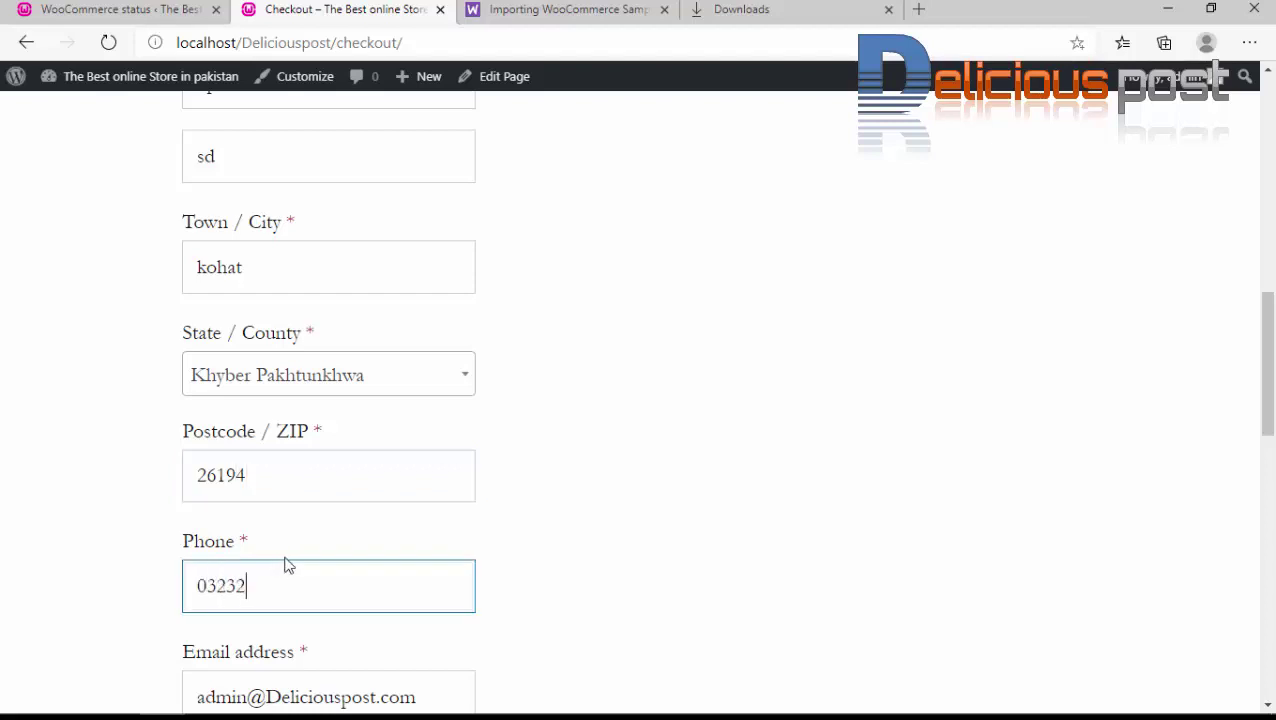
scroll(284, 566, down, 5)
scroll(516, 490, down, 6)
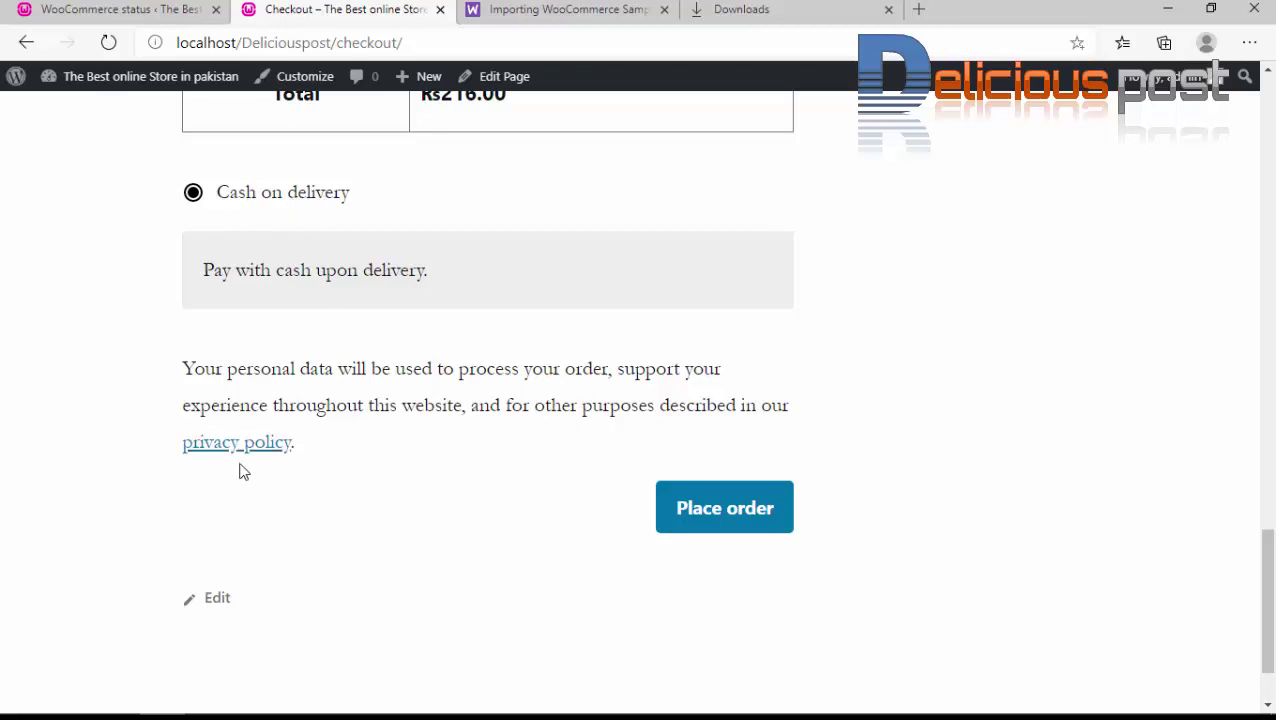
click(745, 514)
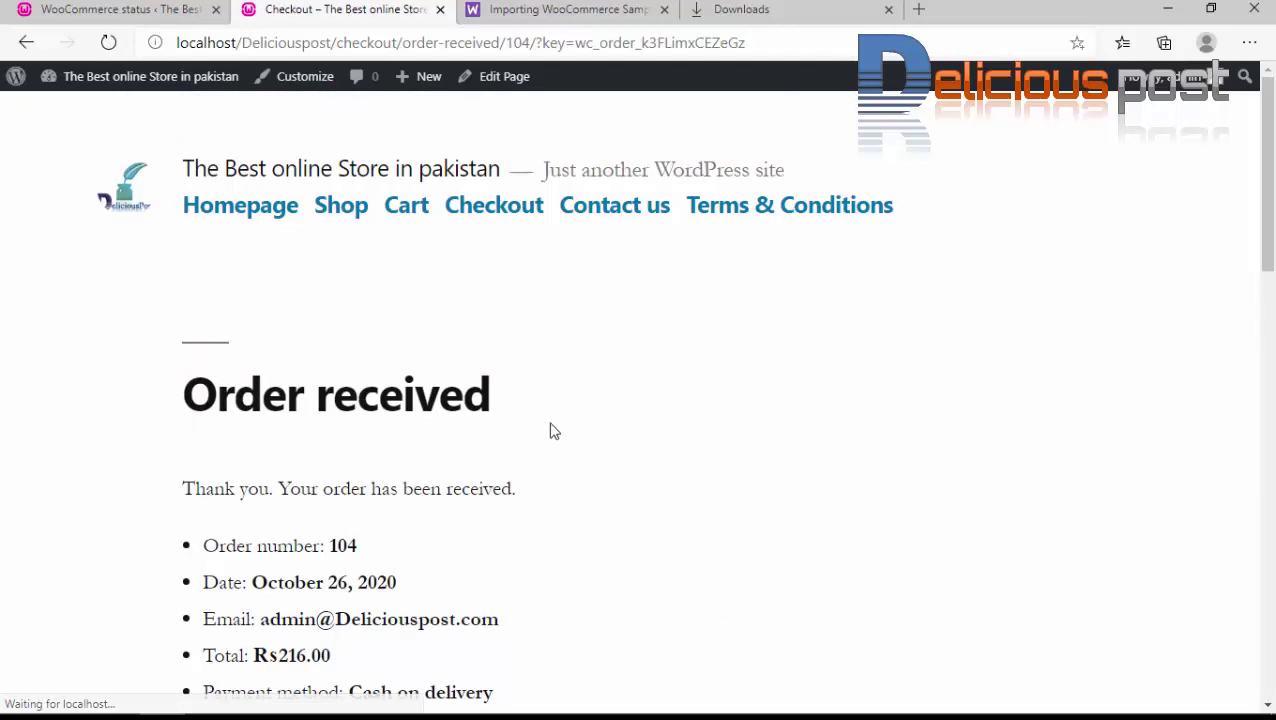
Review the order confirmation's summary, product and shipping costs, payment method, and billing and shipping addresses.
scroll(540, 388, down, 2)
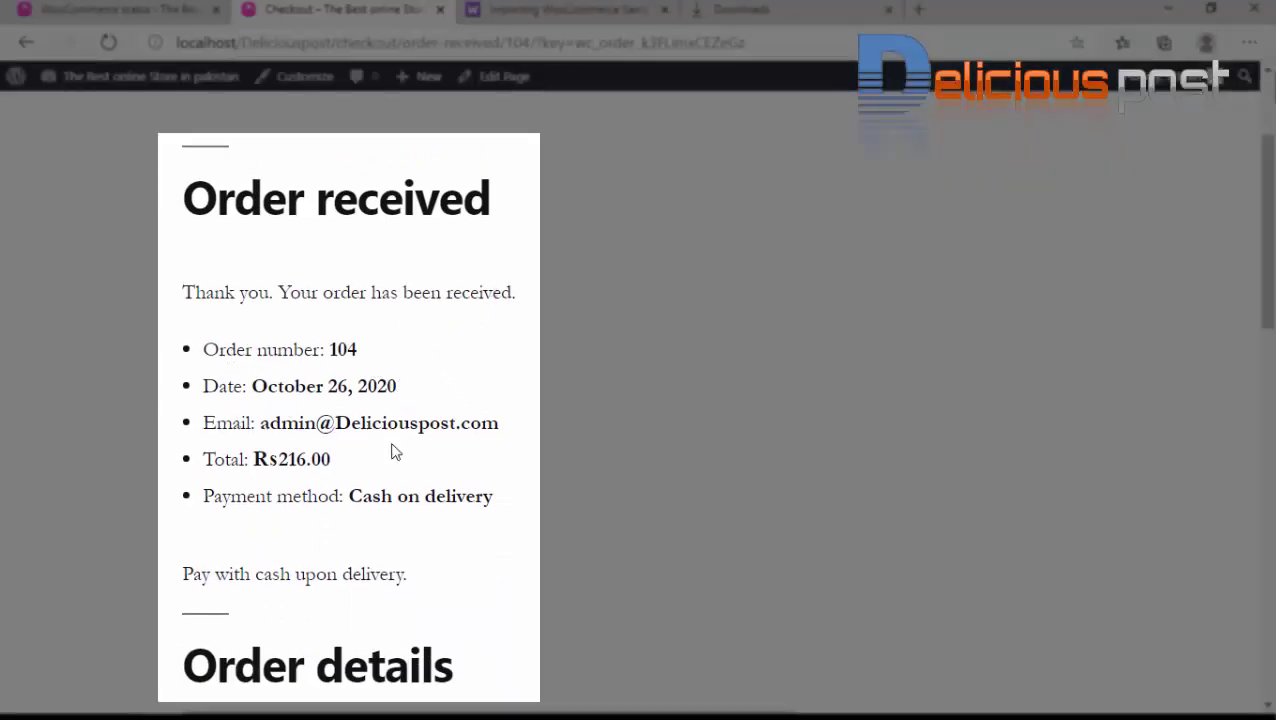
scroll(392, 452, down, 7)
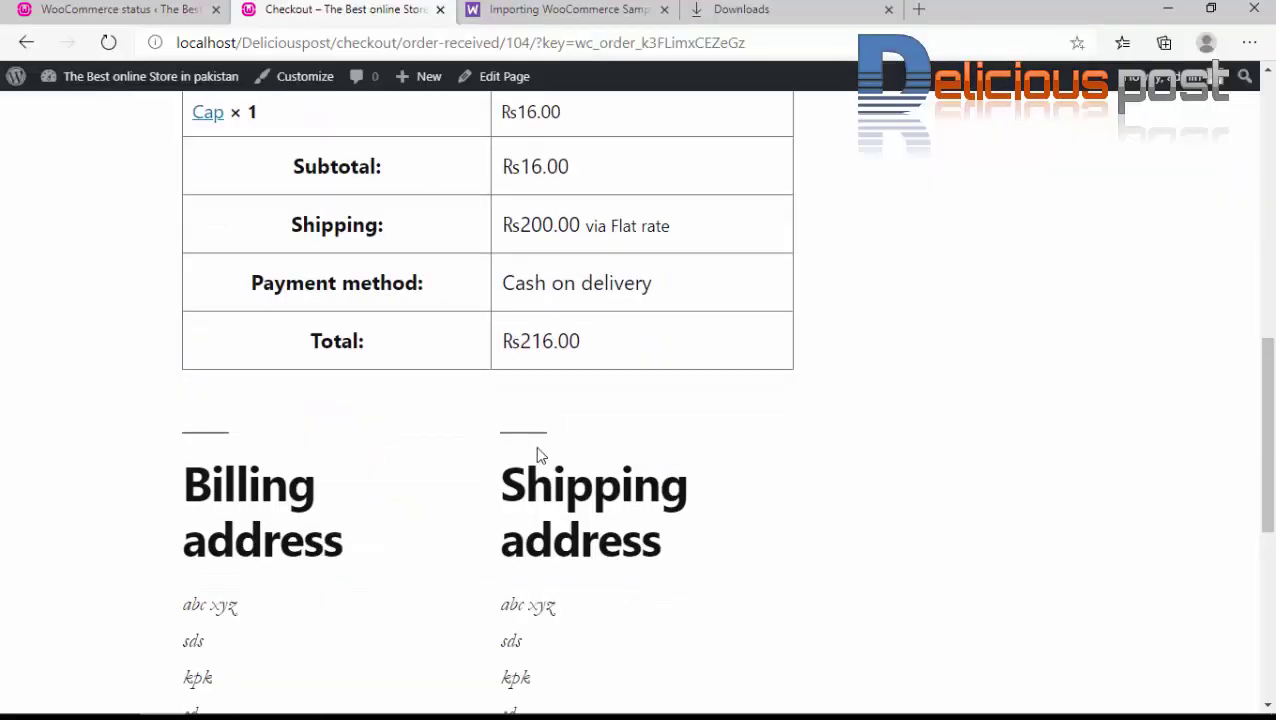
scroll(473, 438, up, 2)
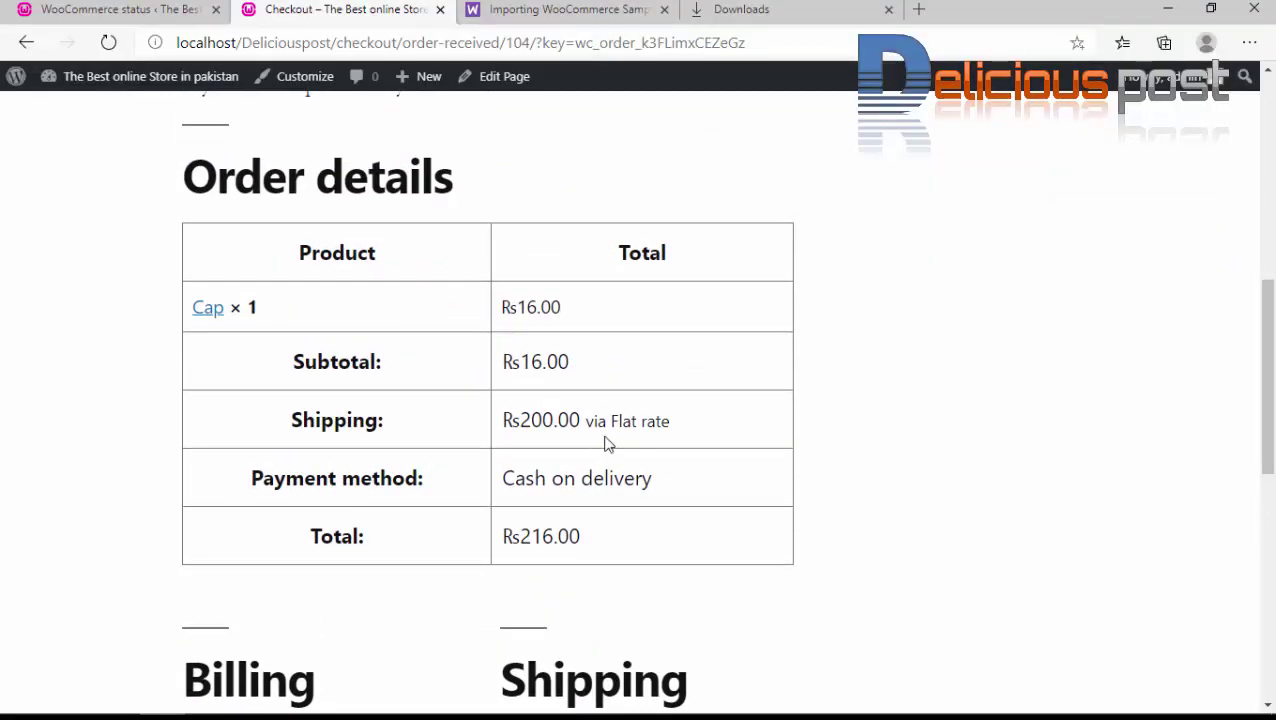
scroll(632, 515, down, 2)
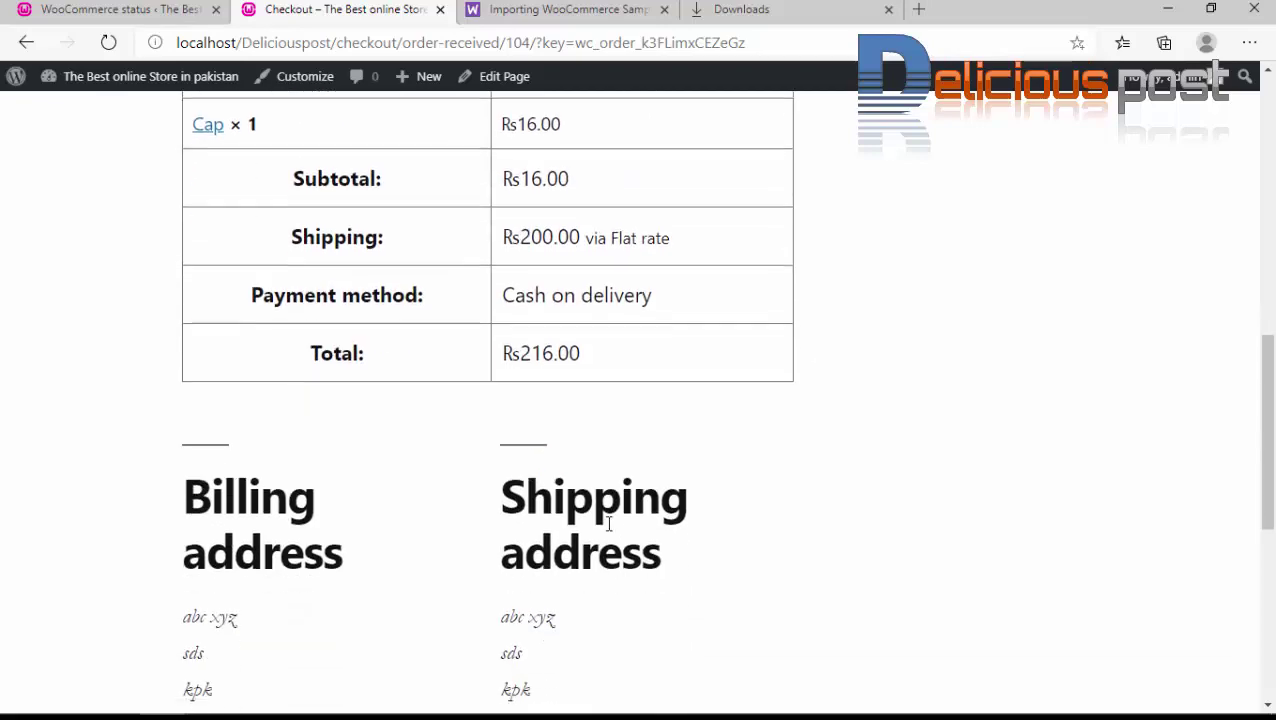
scroll(561, 362, up, 2)
scroll(570, 365, down, 6)
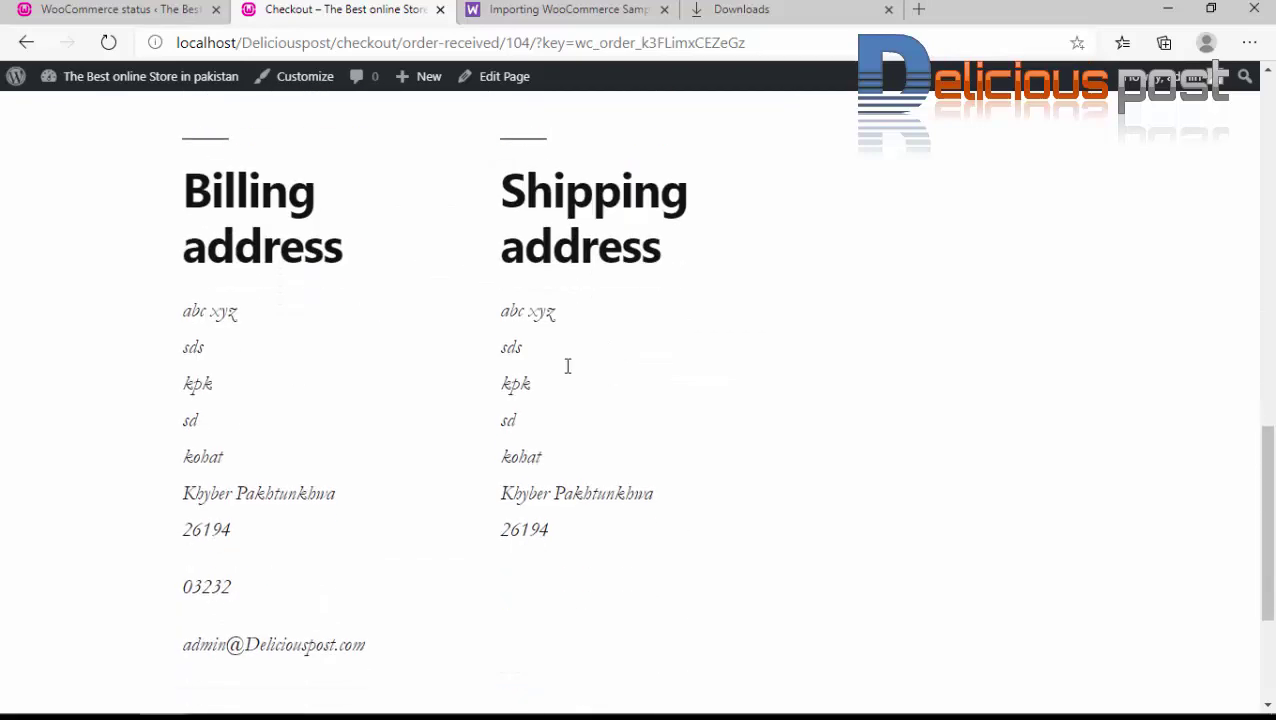
scroll(599, 143, down, 2)
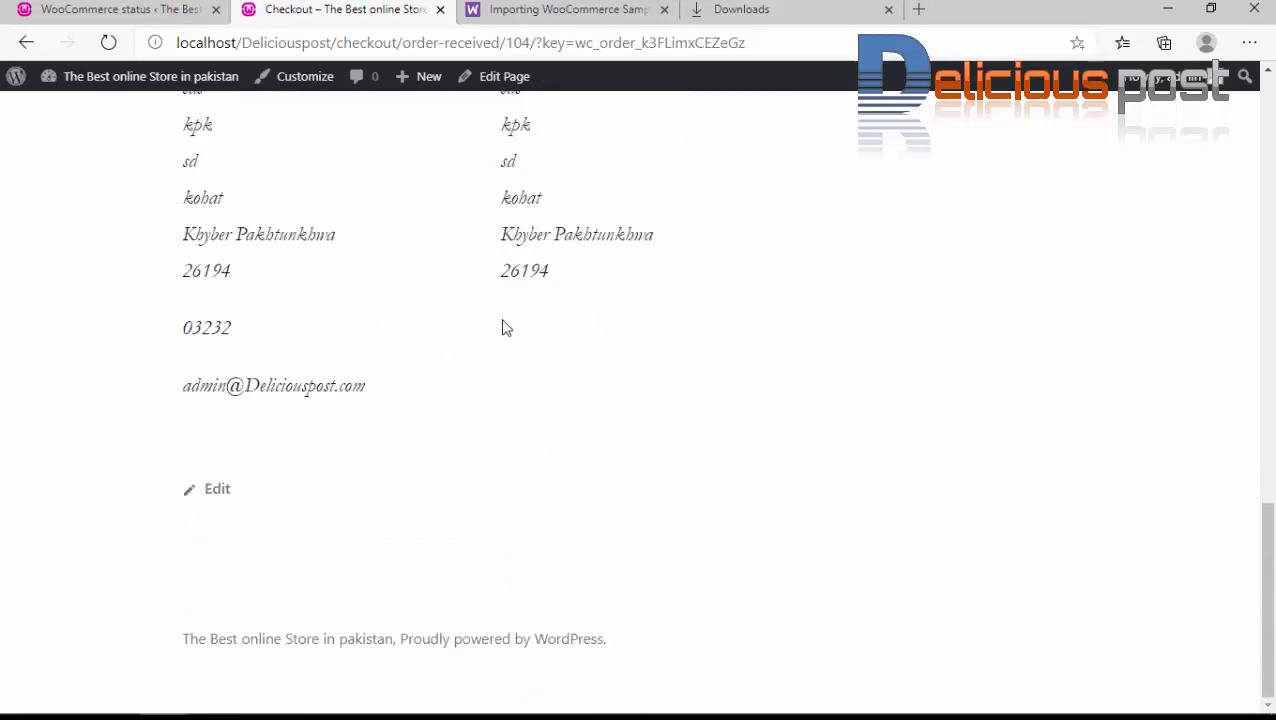
Switch to the store admin, view the WooCommerce orders list, and open the newly placed order.
click(120, 9)
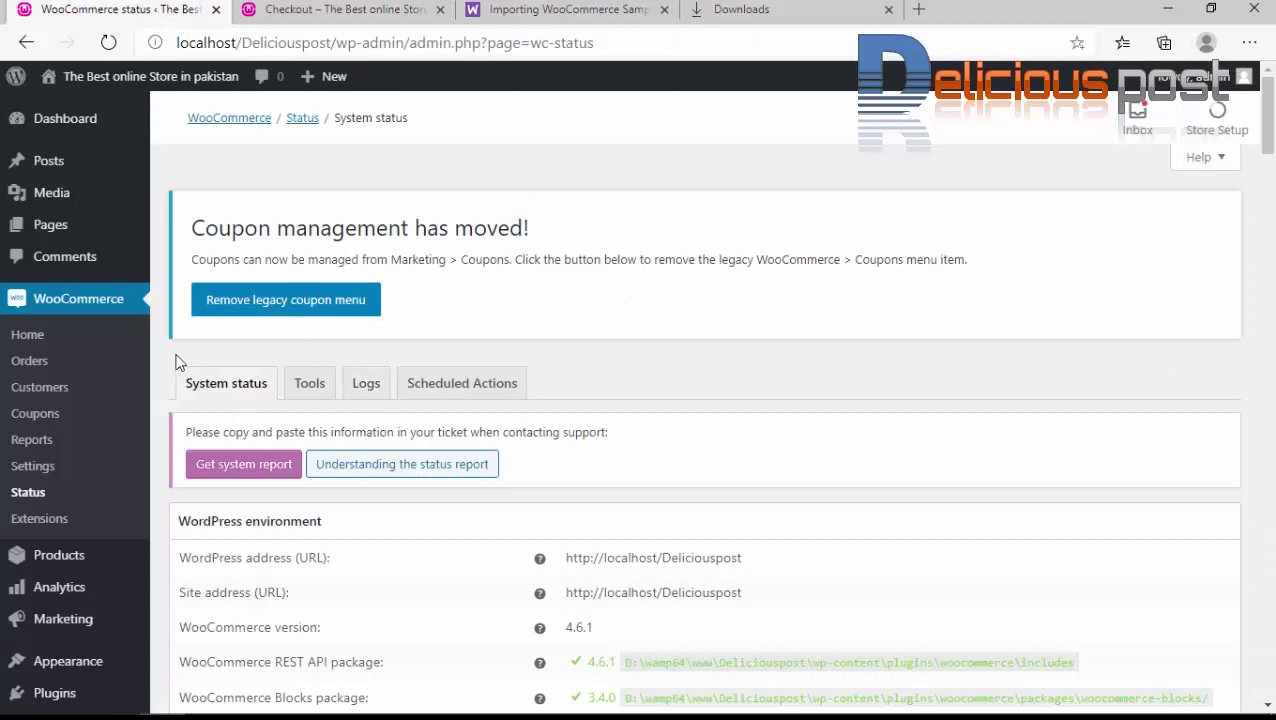
click(38, 364)
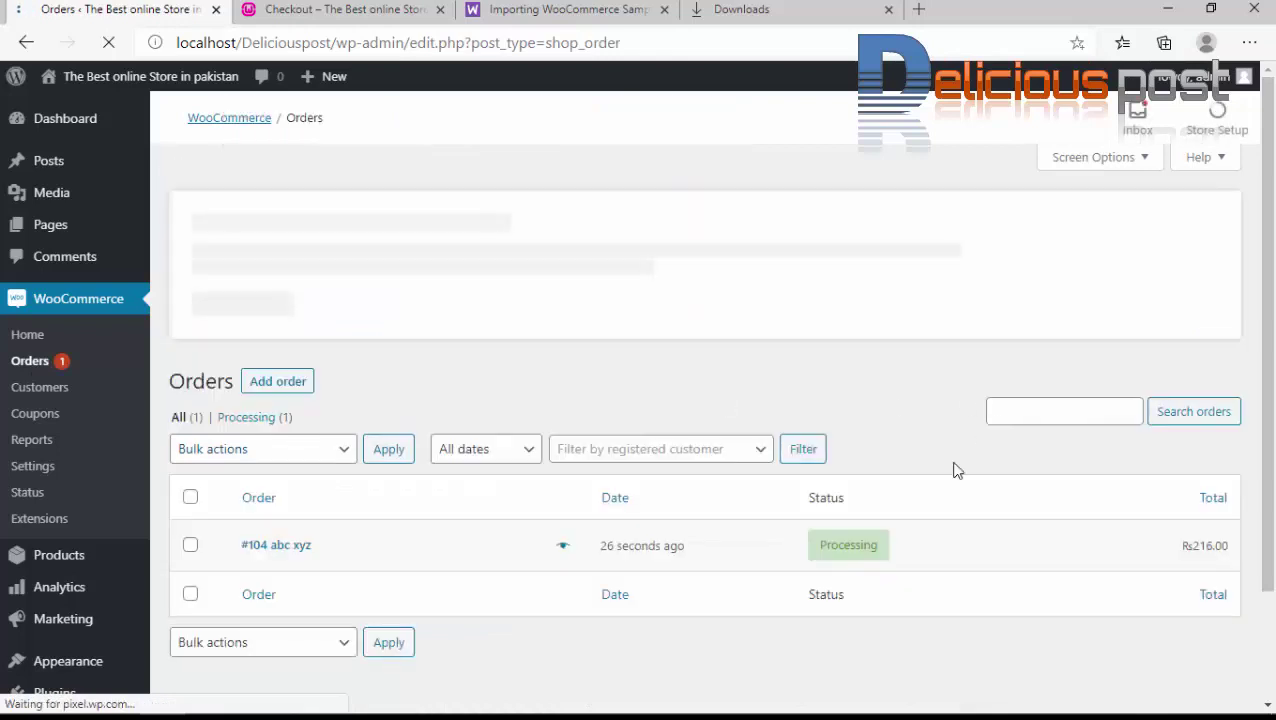
mouse_move(855, 561)
scroll(855, 561, down, 3)
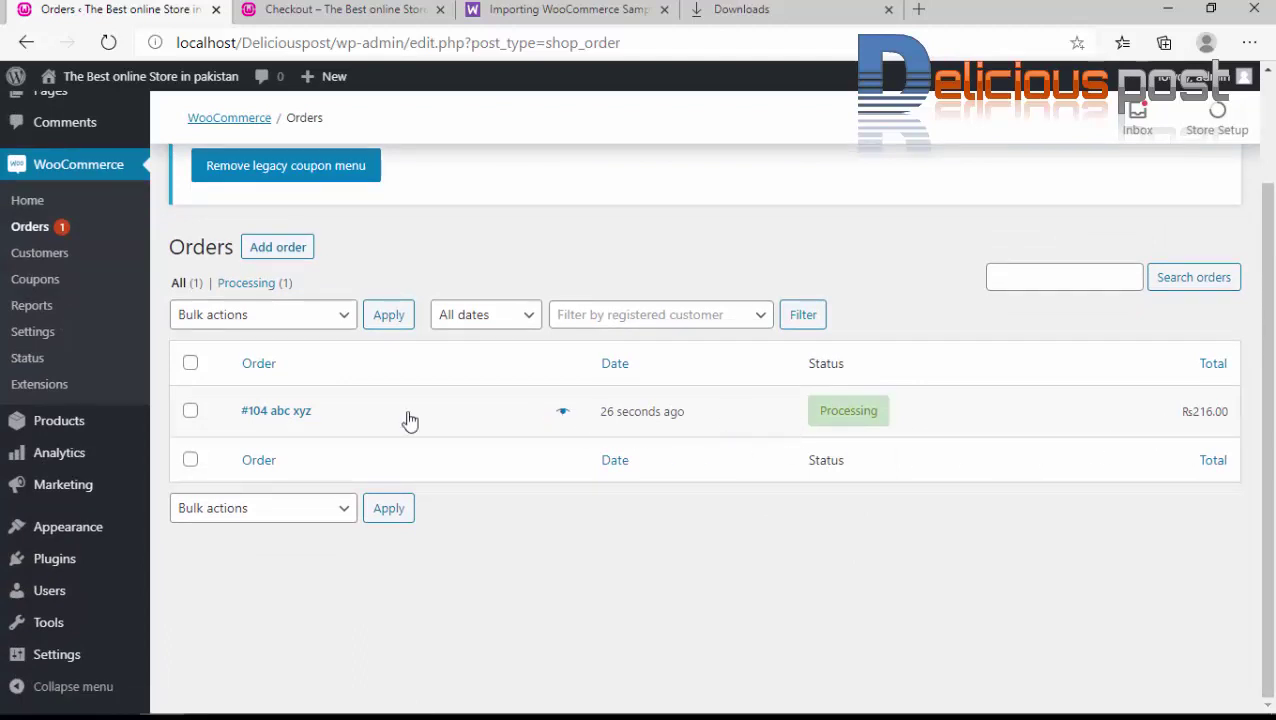
click(280, 411)
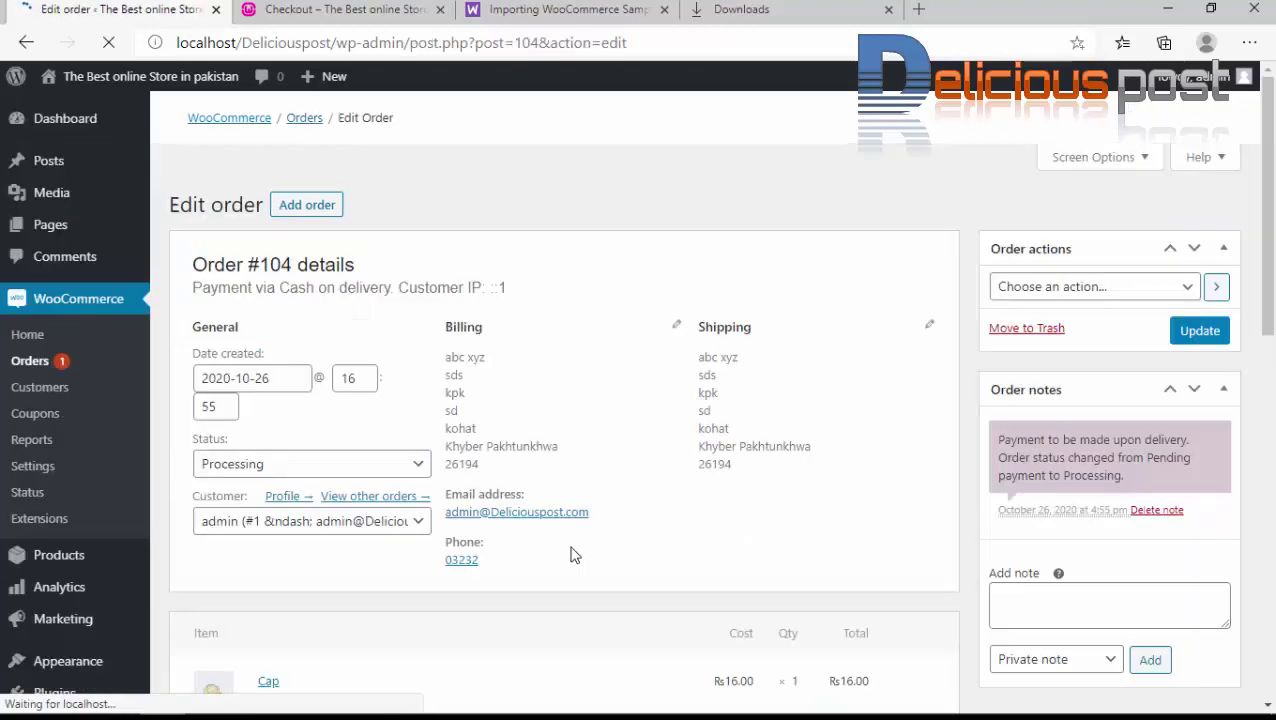
Go through the order's Cap item, flat rate shipping, totals, refund option, custom fields and downloadable product permissions.
scroll(570, 555, down, 3)
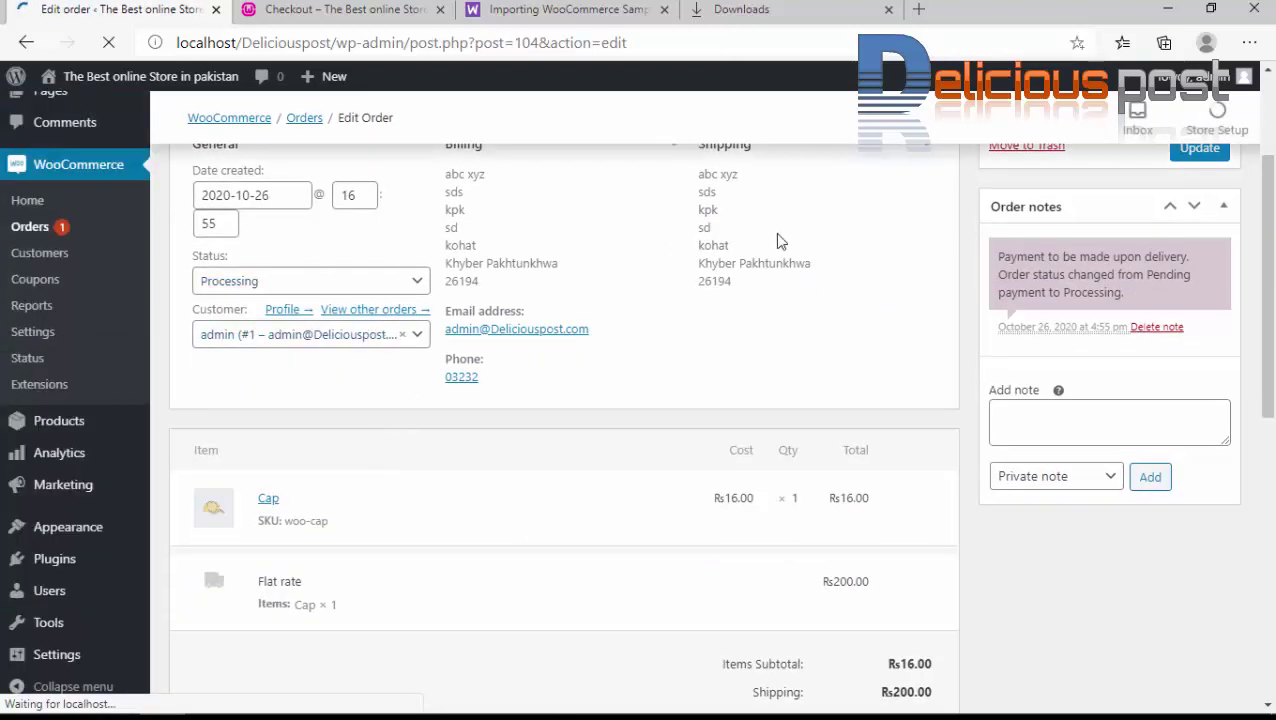
scroll(315, 310, up, 1)
scroll(427, 390, down, 3)
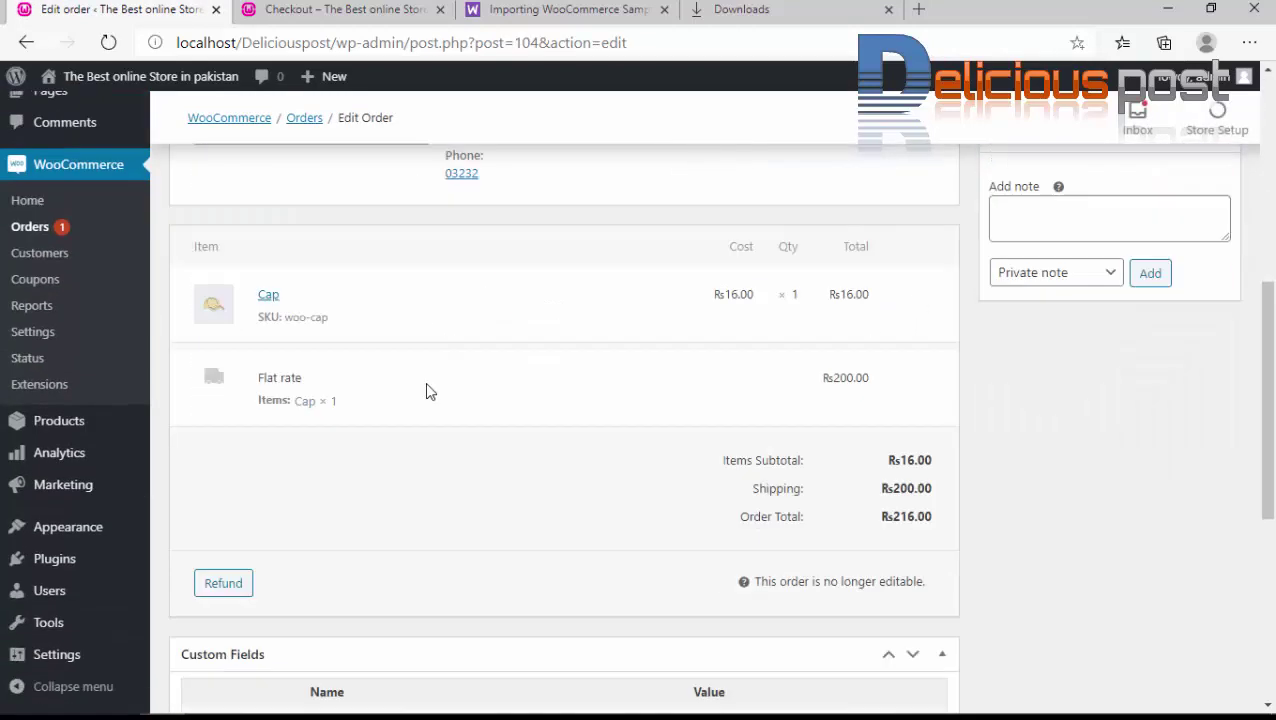
scroll(720, 280, up, 1)
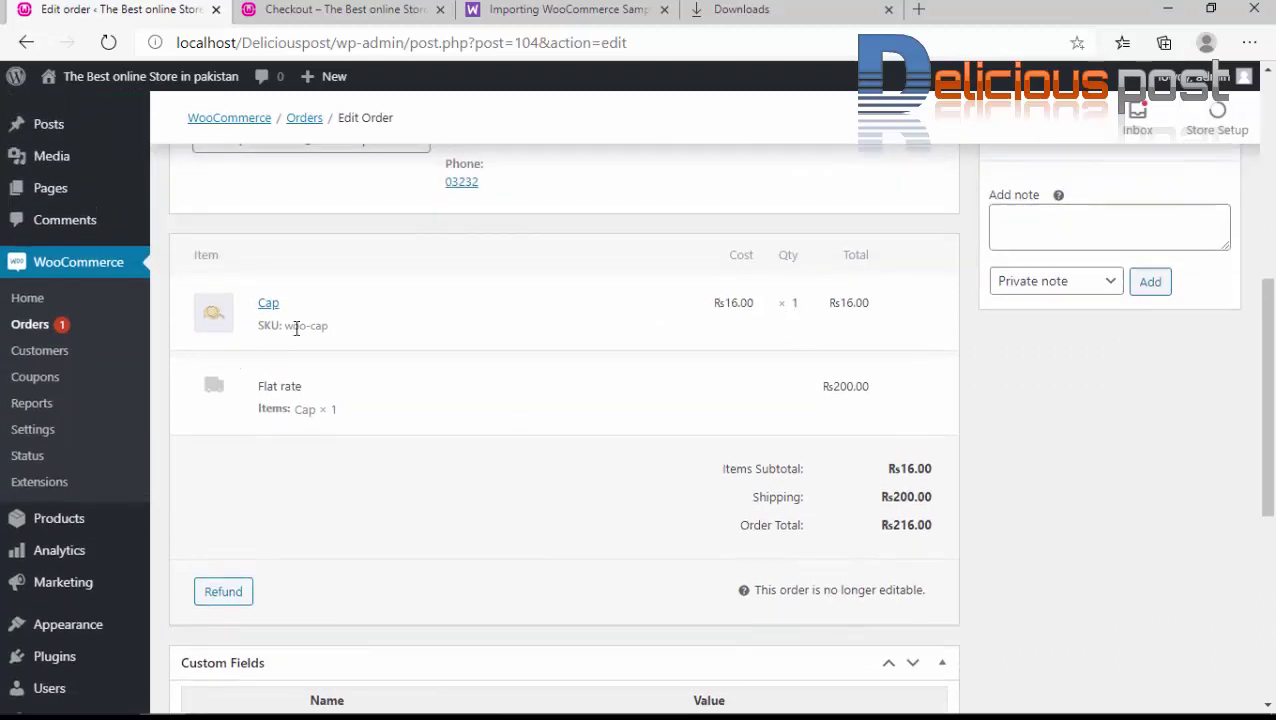
scroll(909, 530, down, 2)
scroll(909, 530, down, 1)
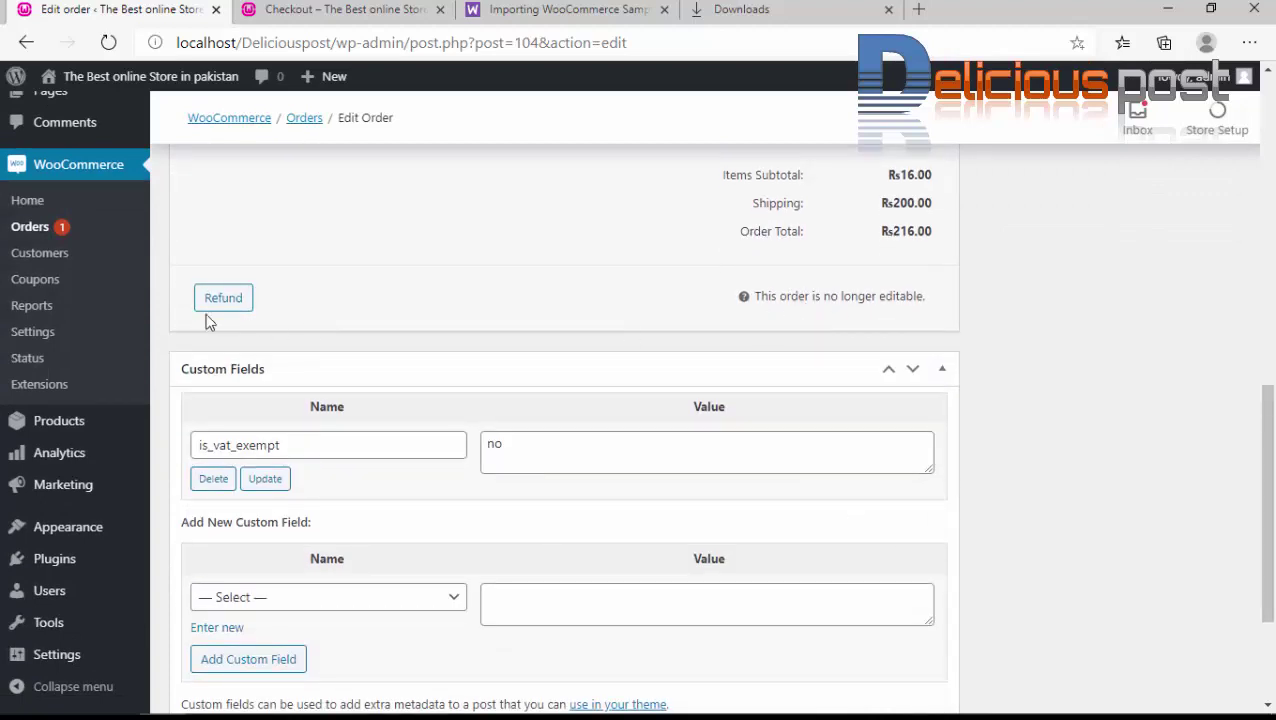
scroll(379, 352, down, 1)
scroll(379, 352, down, 1)
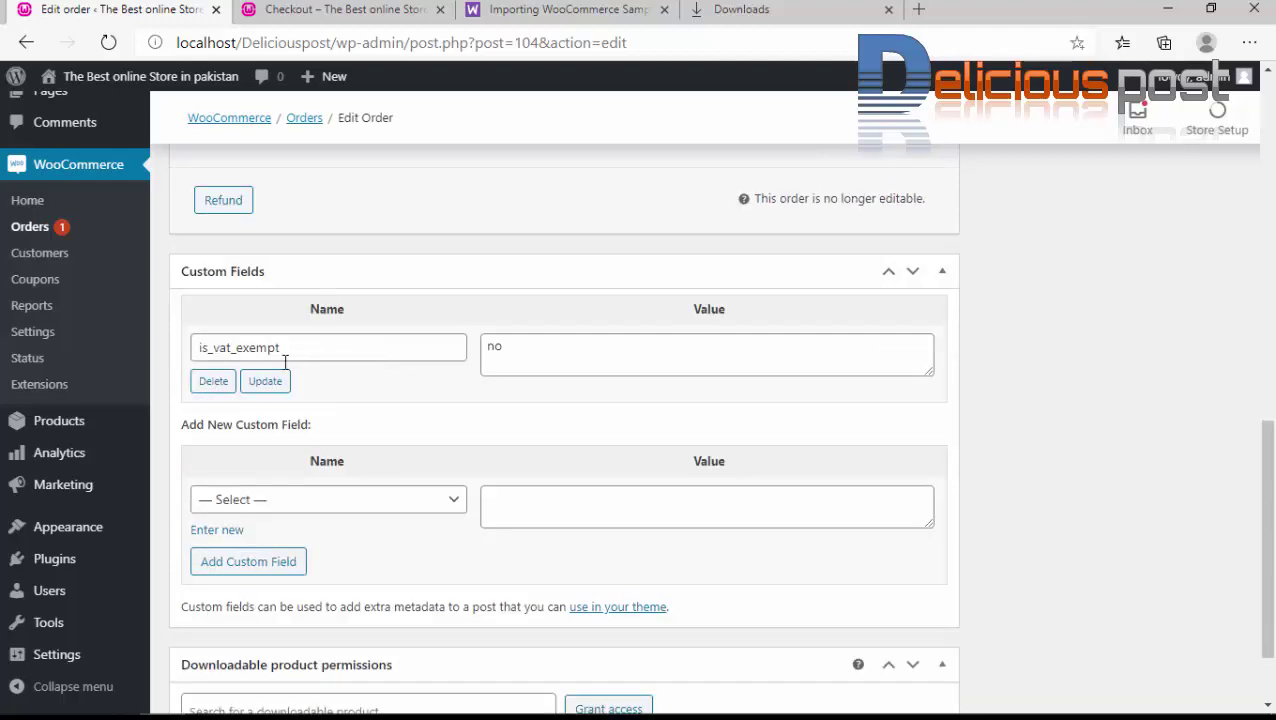
scroll(430, 396, down, 1)
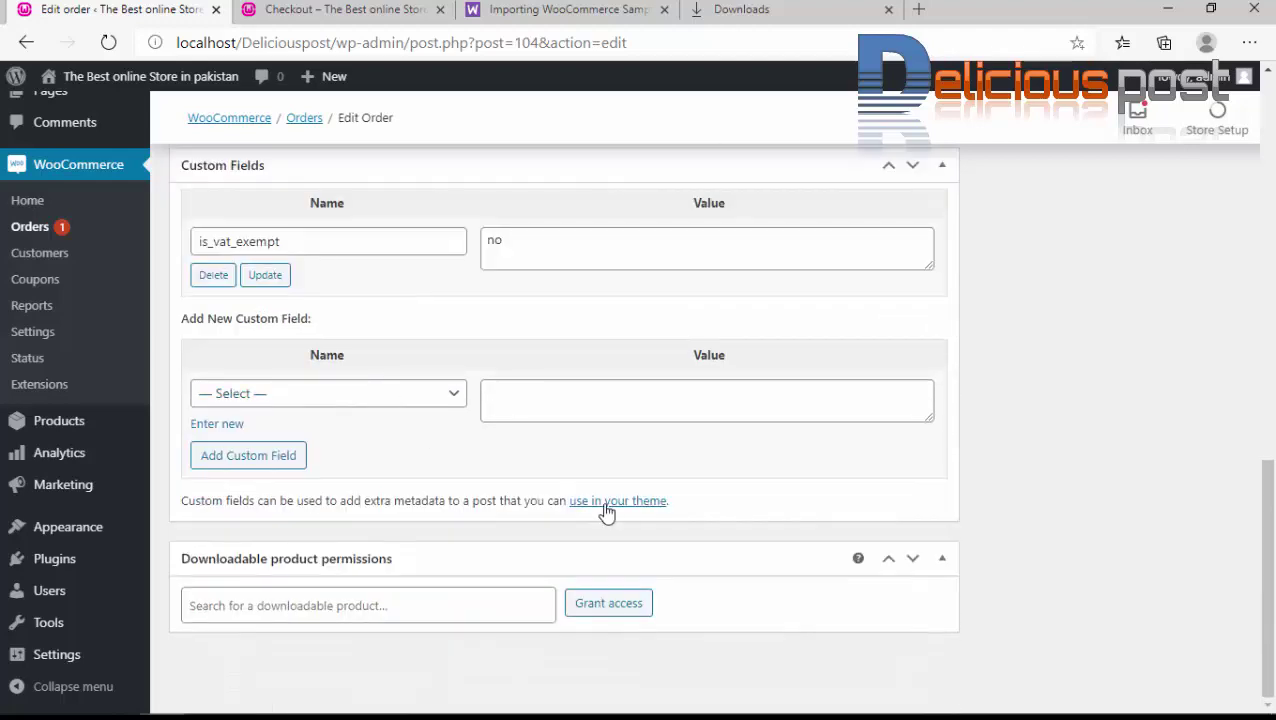
Examine the order's general, billing and shipping details and its notes, and recheck the item lines and custom fields.
scroll(596, 508, up, 4)
scroll(595, 504, up, 5)
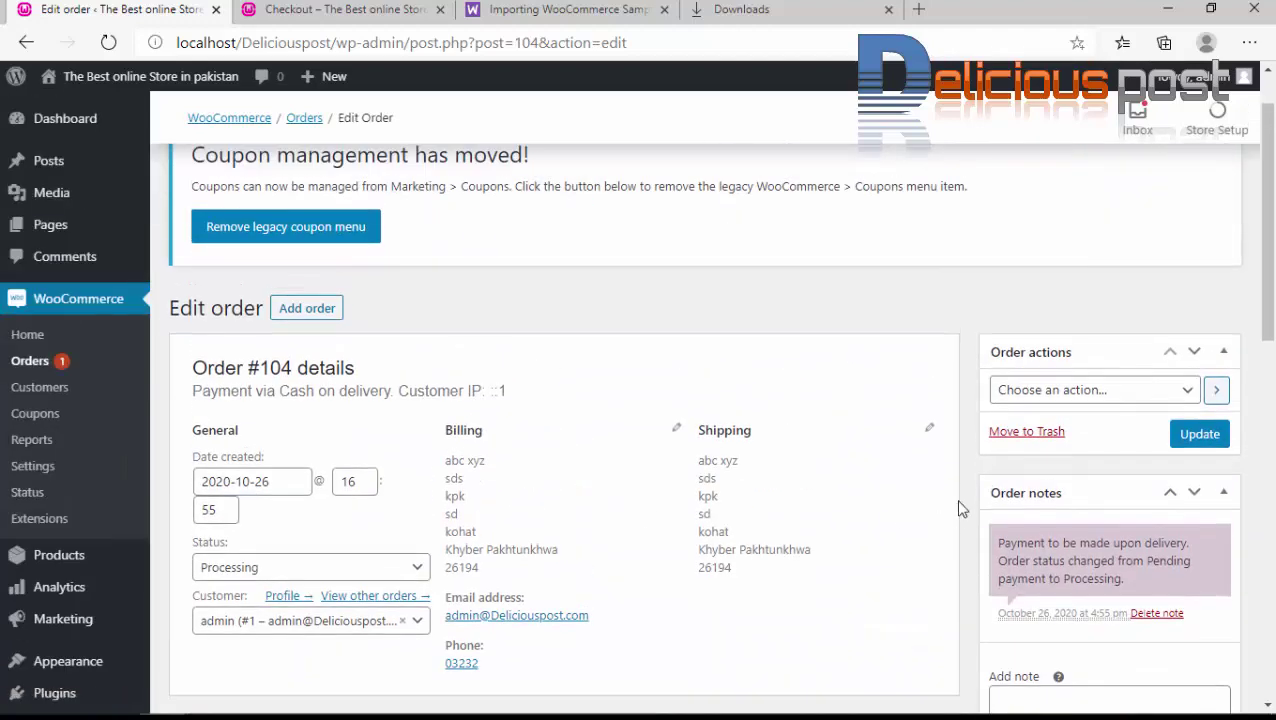
scroll(595, 500, down, 2)
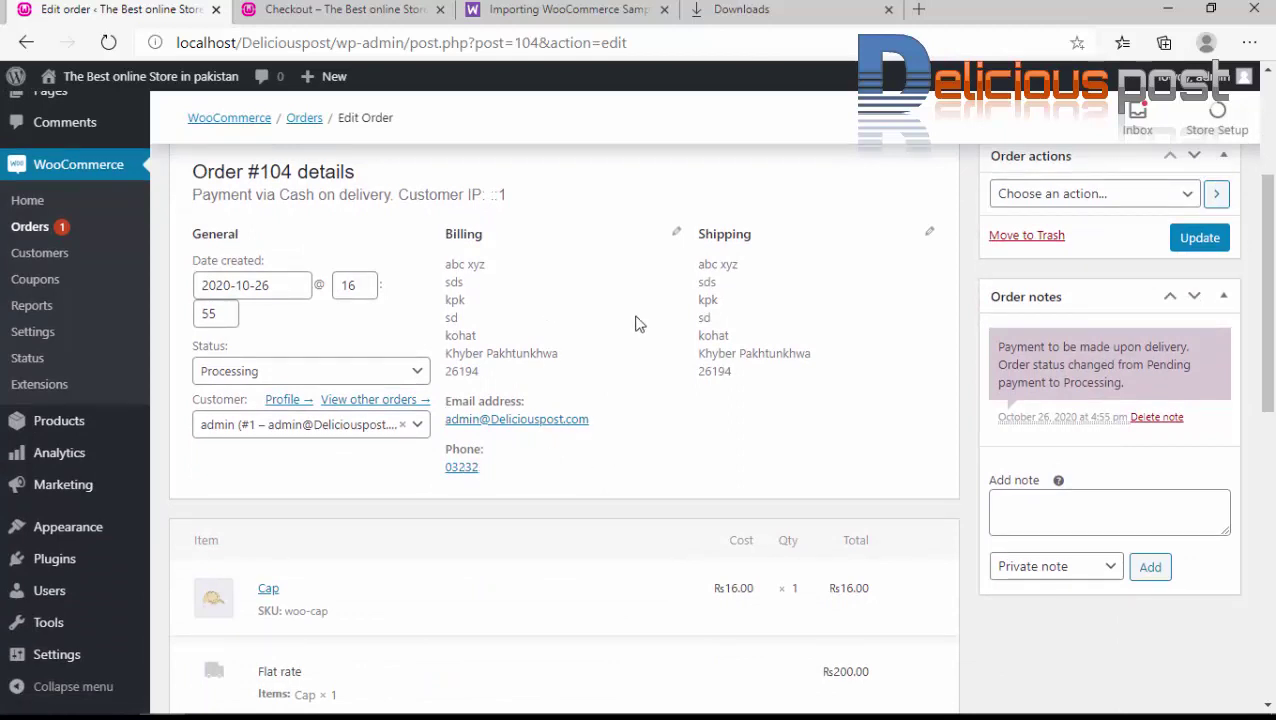
scroll(640, 325, up, 1)
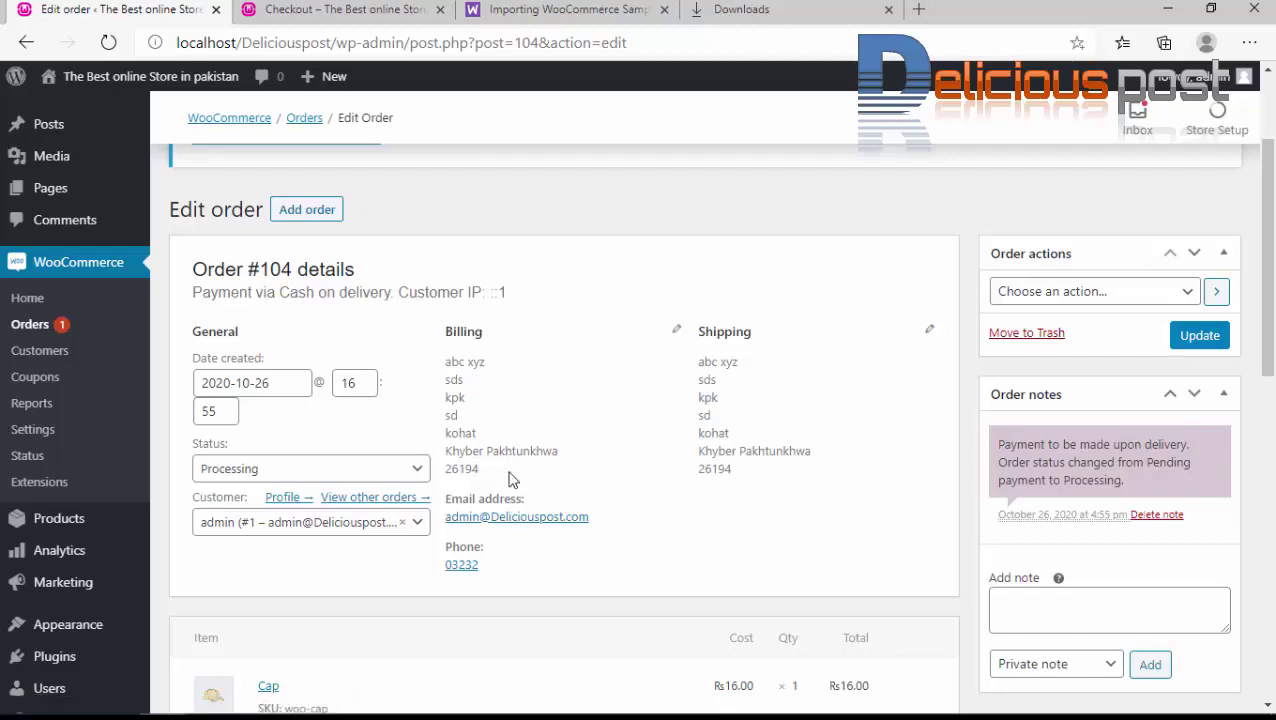
scroll(588, 424, down, 1)
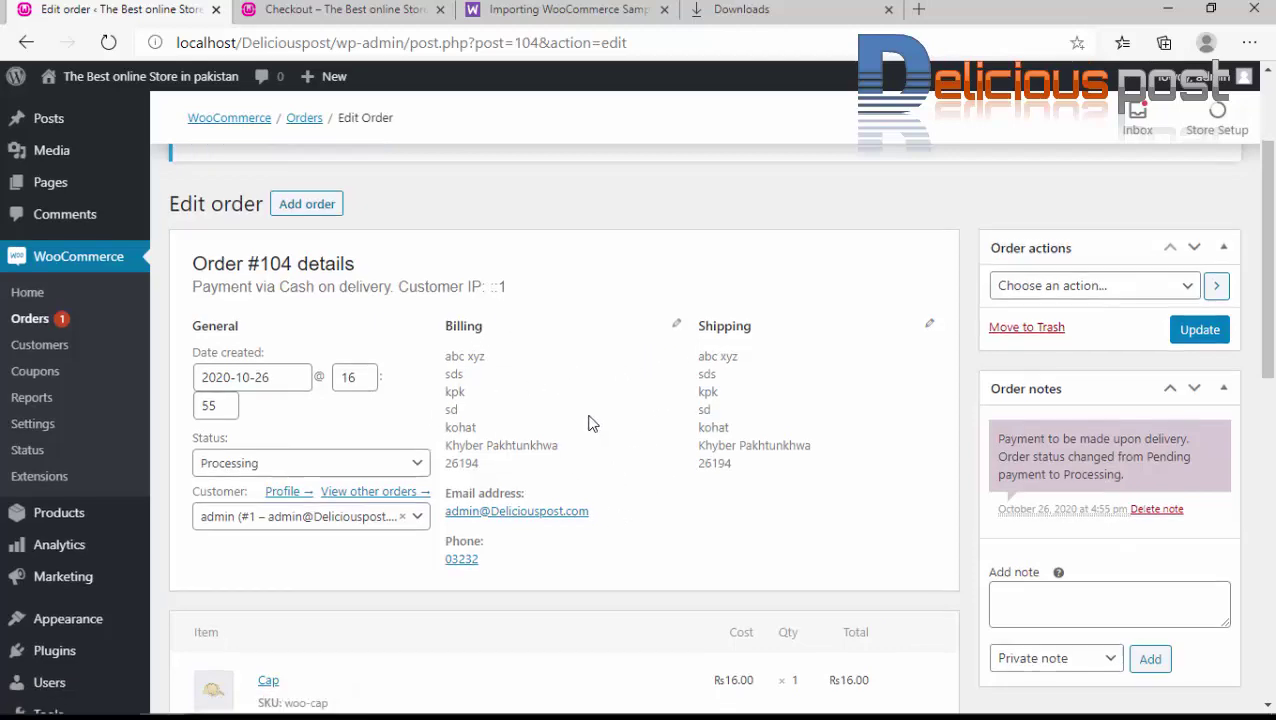
scroll(588, 424, down, 3)
scroll(588, 424, up, 2)
scroll(590, 423, down, 1)
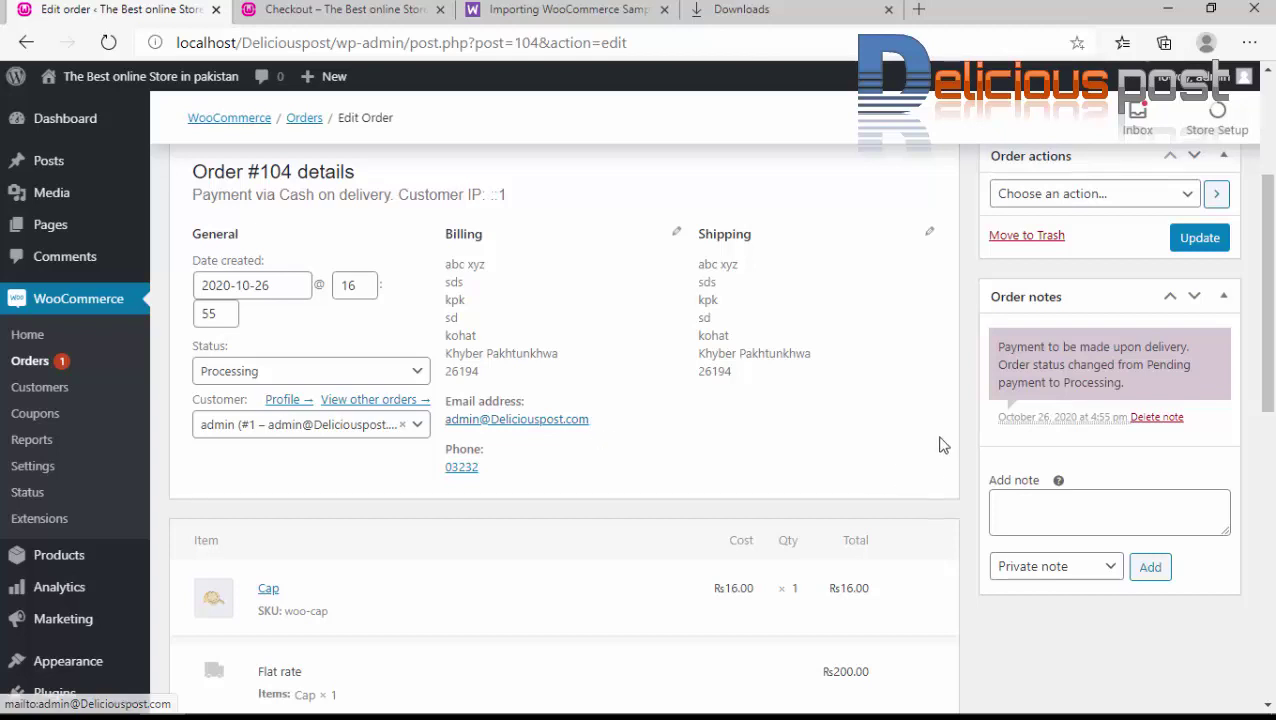
scroll(669, 397, down, 3)
scroll(669, 397, down, 5)
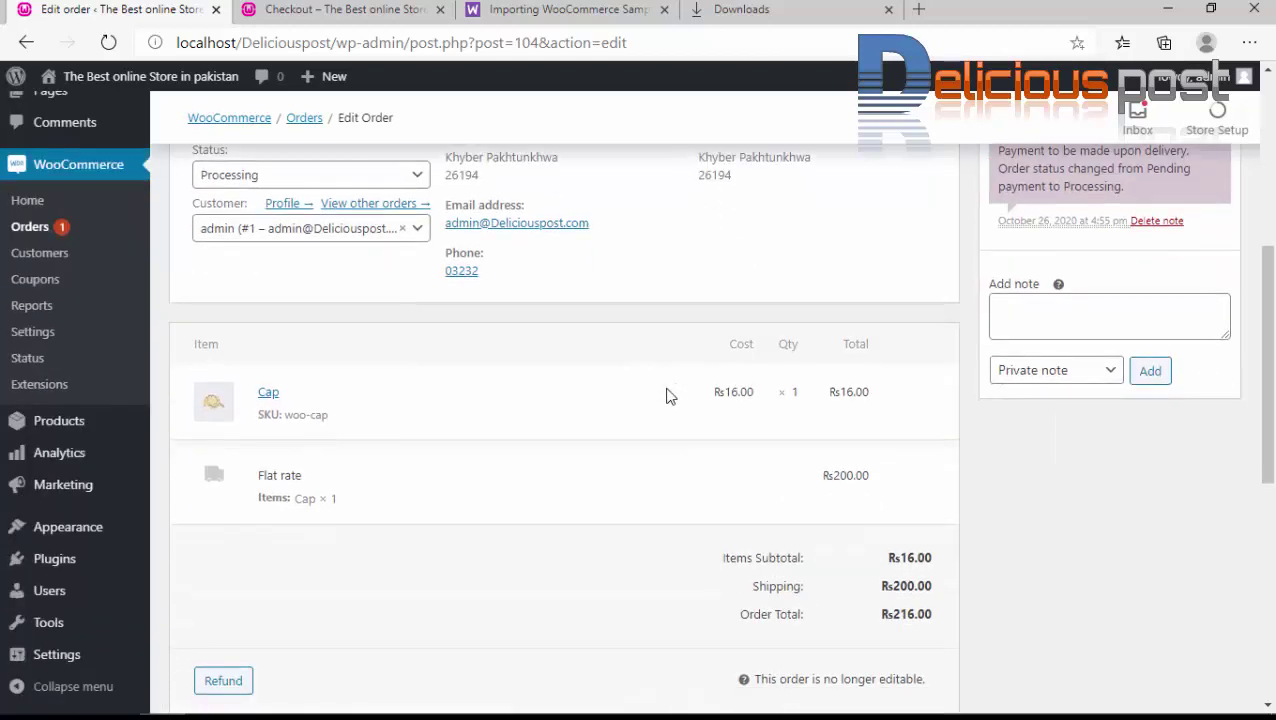
scroll(679, 409, down, 3)
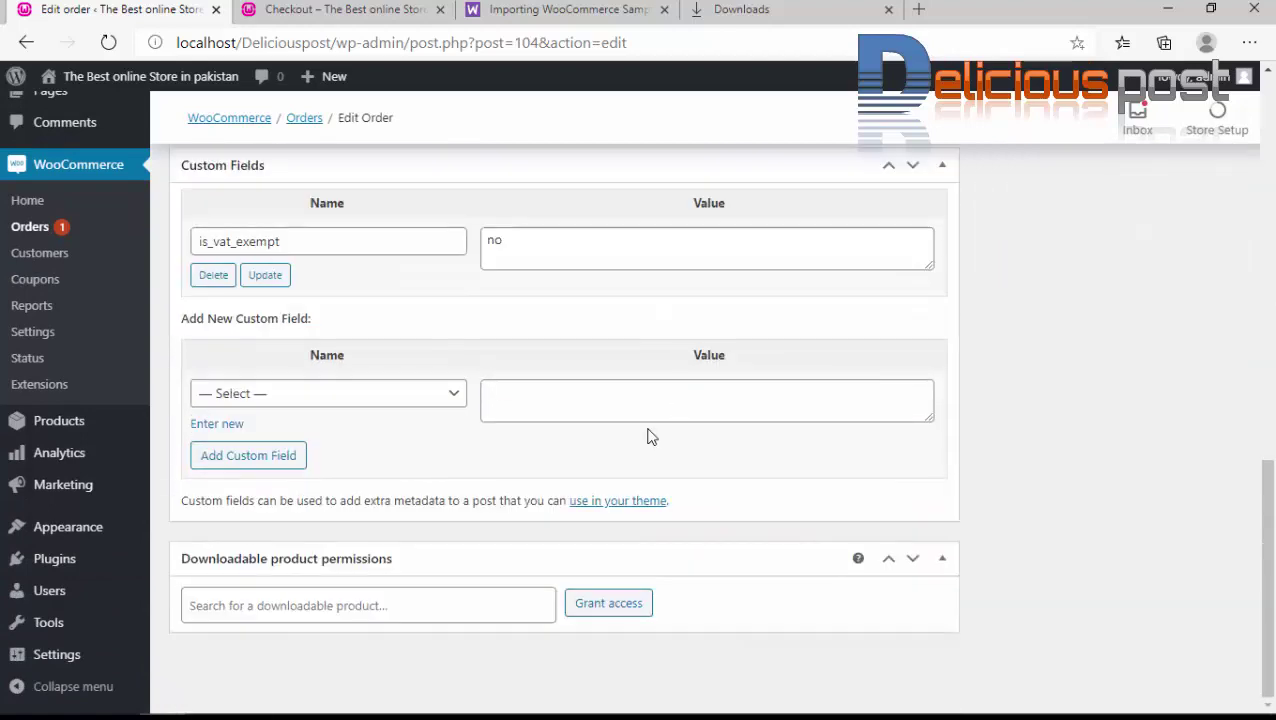
scroll(593, 485, up, 10)
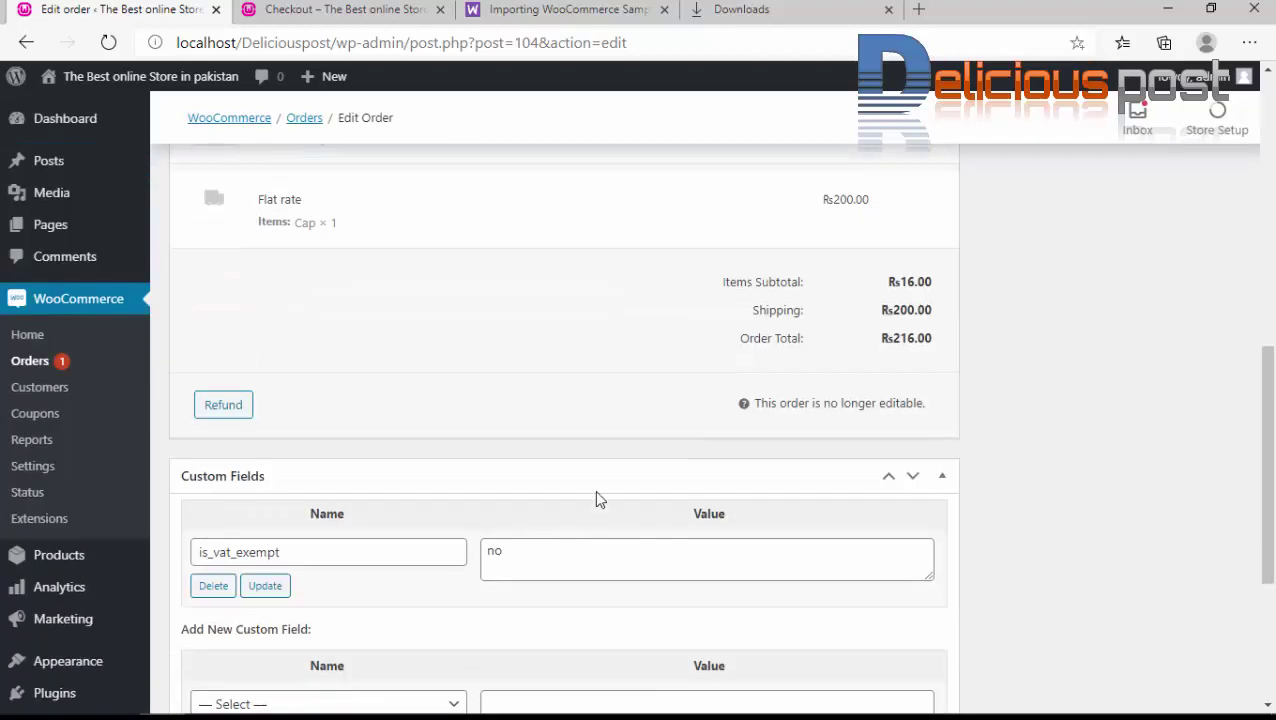